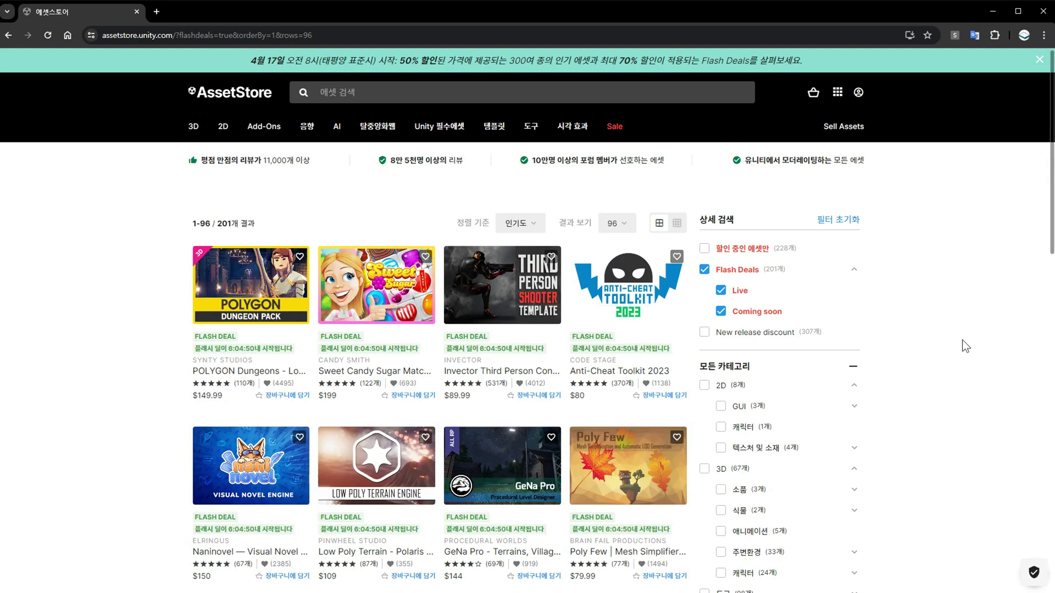
# Scroll down the Mesh Baker inspector and add the chosen house renderers to the bake list.
pyautogui.scroll(-3, 978, 344)
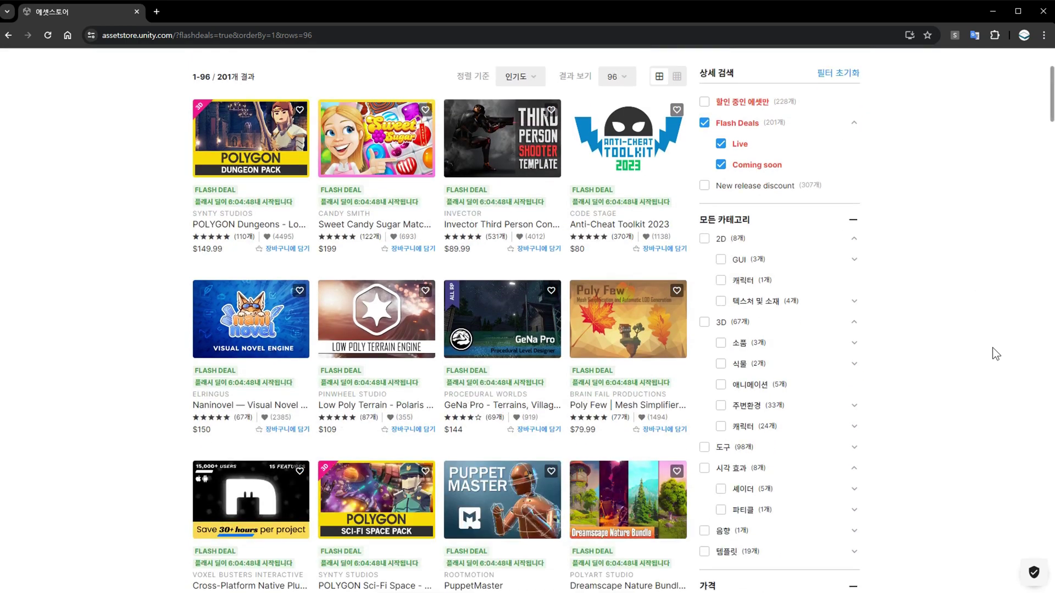
pyautogui.scroll(-1, 993, 346)
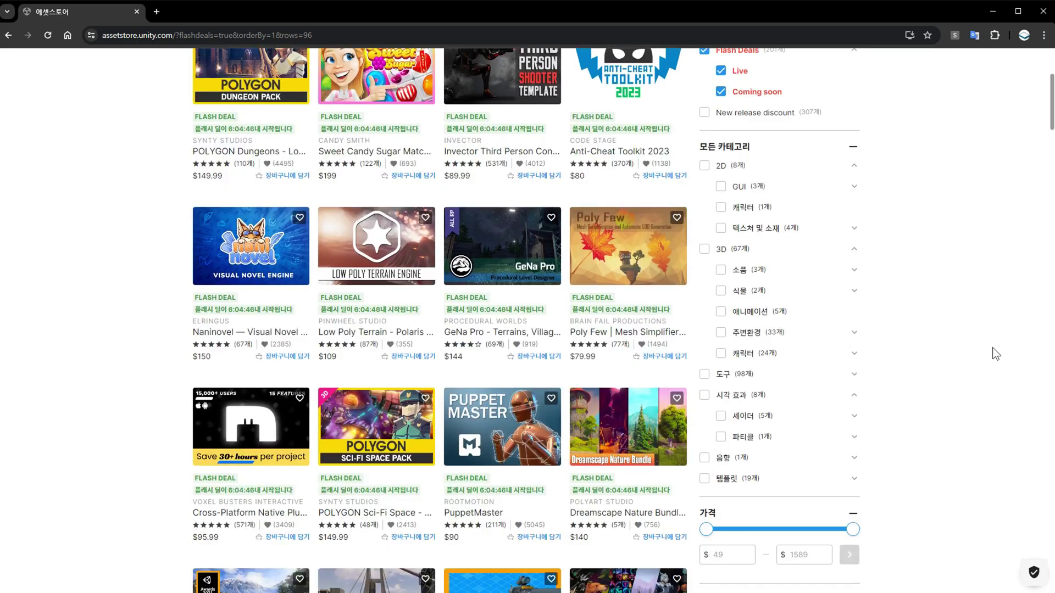
pyautogui.scroll(1, 992, 347)
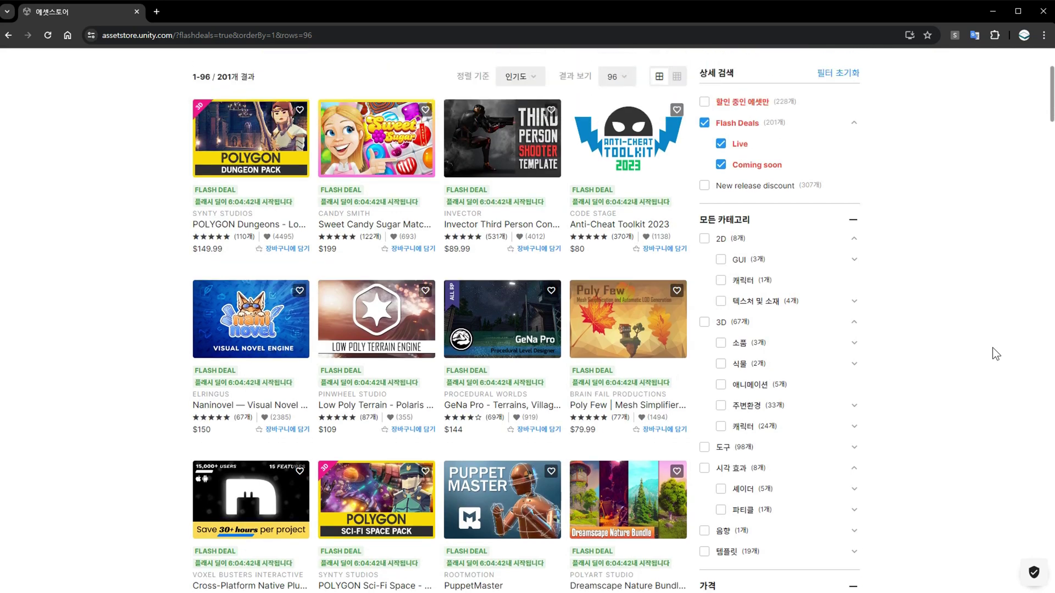
pyautogui.scroll(-1, 992, 347)
pyautogui.scroll(-1, 993, 348)
pyautogui.scroll(-2, 992, 346)
pyautogui.scroll(-2, 992, 347)
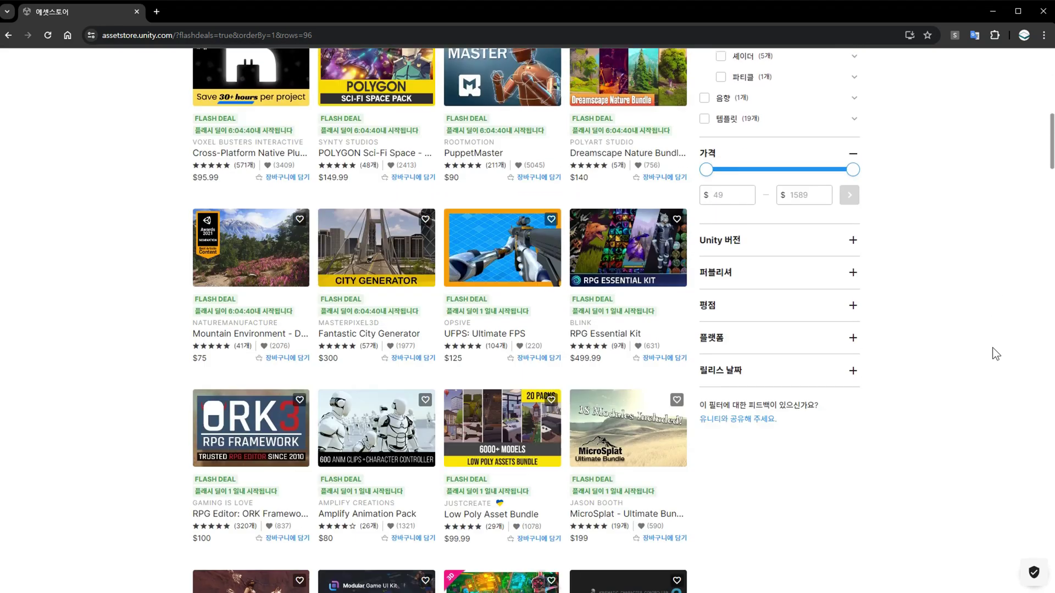
pyautogui.scroll(-1, 993, 347)
pyautogui.scroll(-1, 993, 348)
pyautogui.scroll(-3, 992, 348)
pyautogui.scroll(-1, 992, 347)
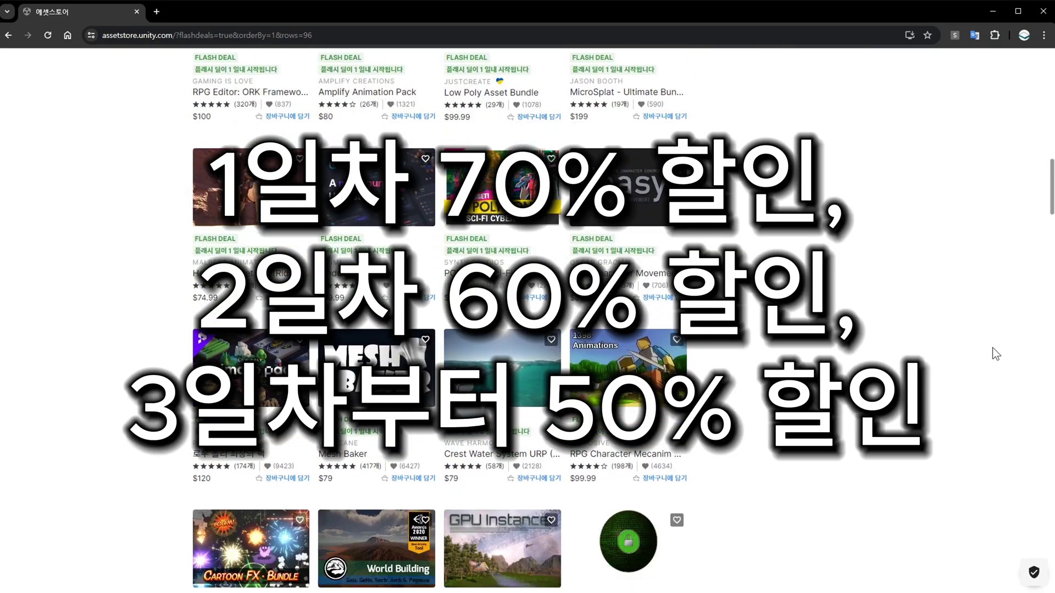
pyautogui.scroll(-3, 992, 347)
pyautogui.scroll(-2, 992, 347)
pyautogui.scroll(-2, 993, 348)
pyautogui.scroll(-2, 992, 347)
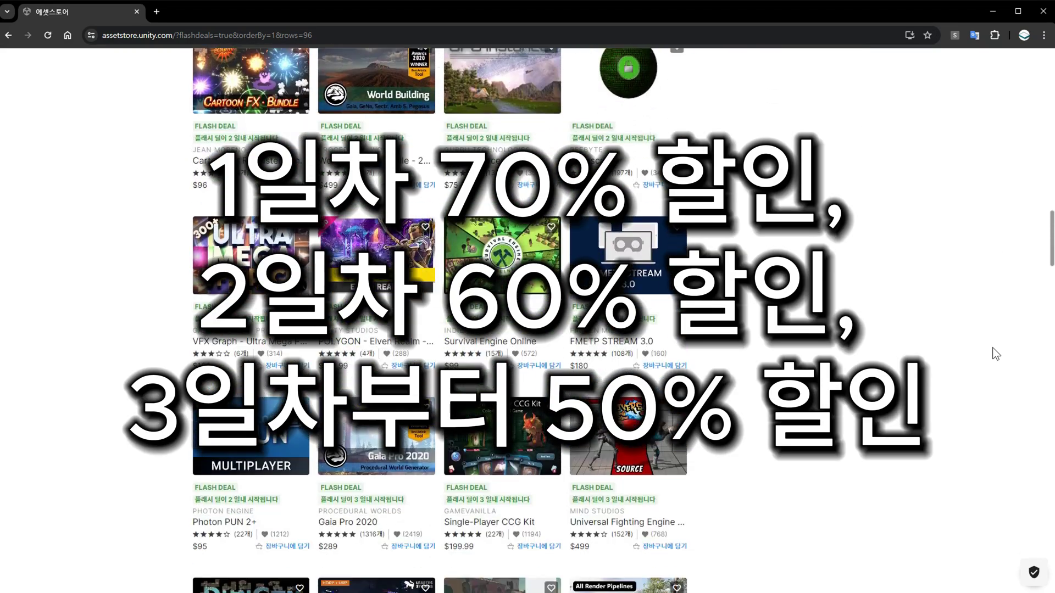
pyautogui.scroll(-1, 993, 346)
pyautogui.scroll(-2, 993, 347)
pyautogui.scroll(-3, 992, 347)
pyautogui.scroll(-1, 992, 347)
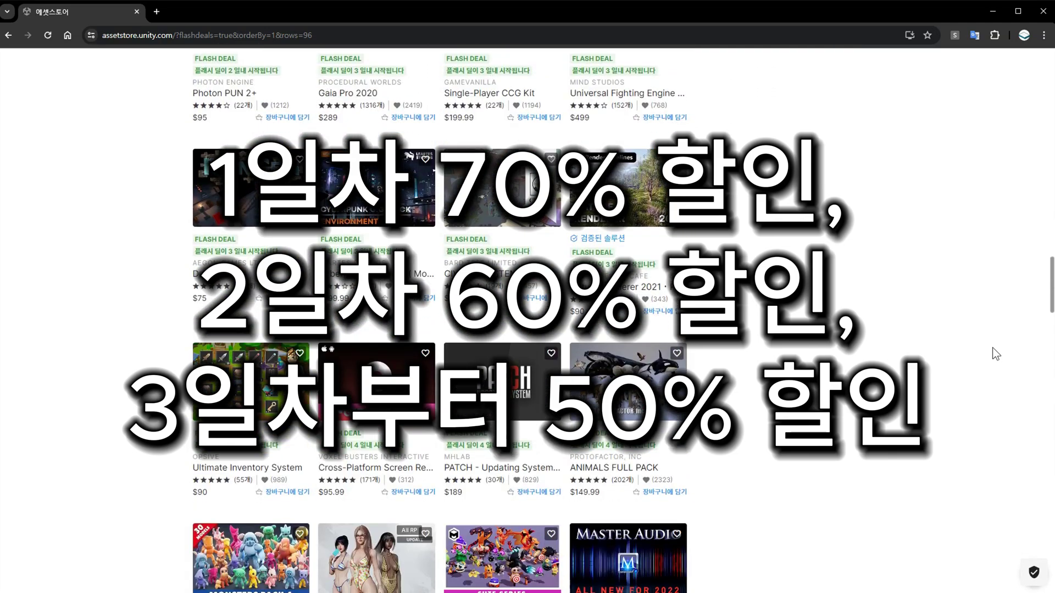
pyautogui.scroll(-2, 992, 348)
pyautogui.scroll(-2, 992, 348)
pyautogui.scroll(-3, 993, 348)
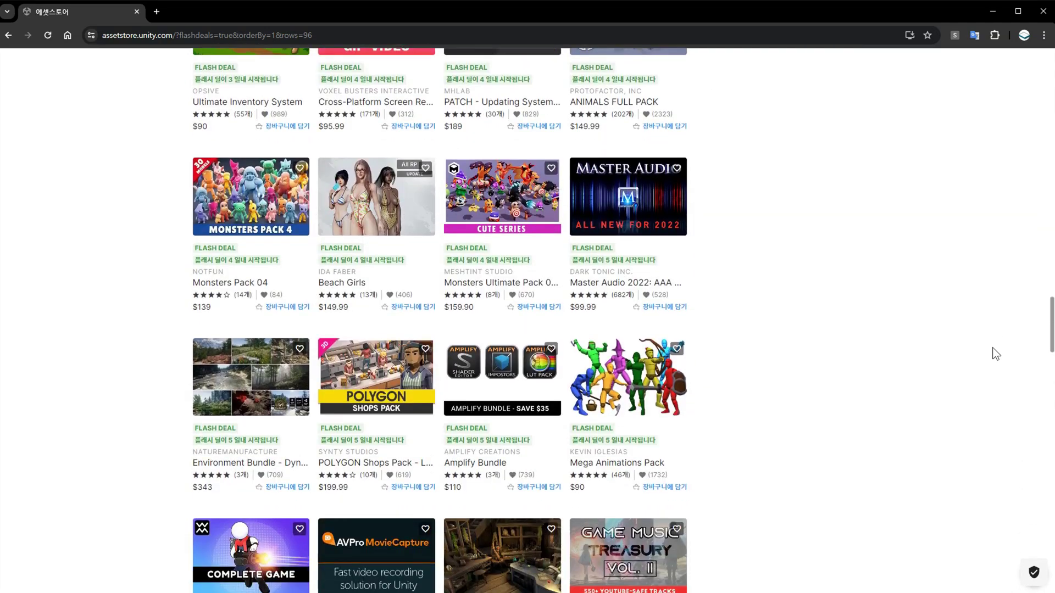
pyautogui.scroll(-3, 993, 347)
pyautogui.scroll(-1, 993, 348)
pyautogui.scroll(-2, 993, 347)
pyautogui.scroll(-2, 992, 347)
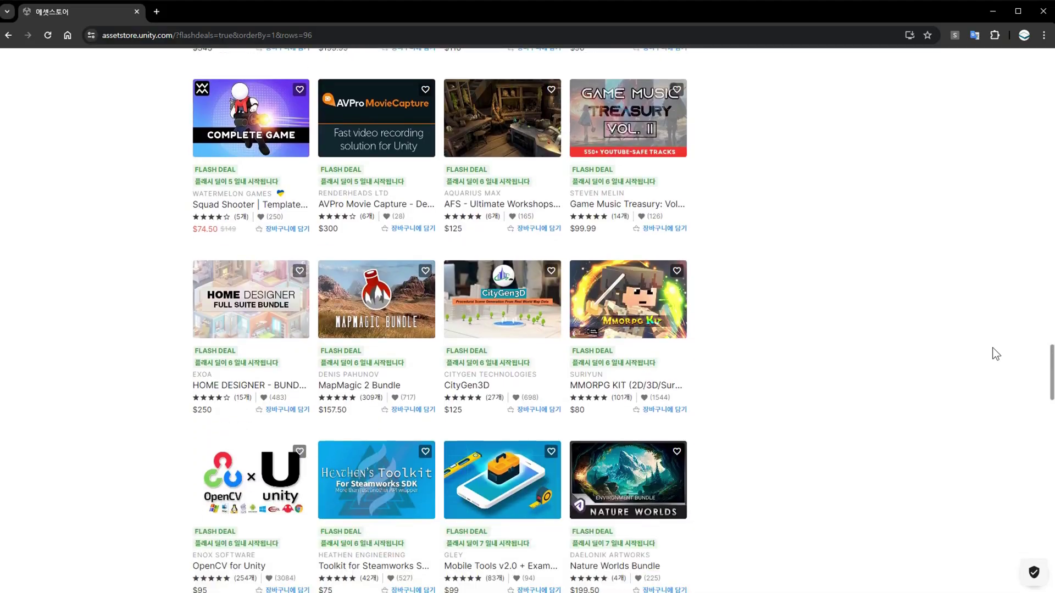
pyautogui.scroll(-2, 993, 347)
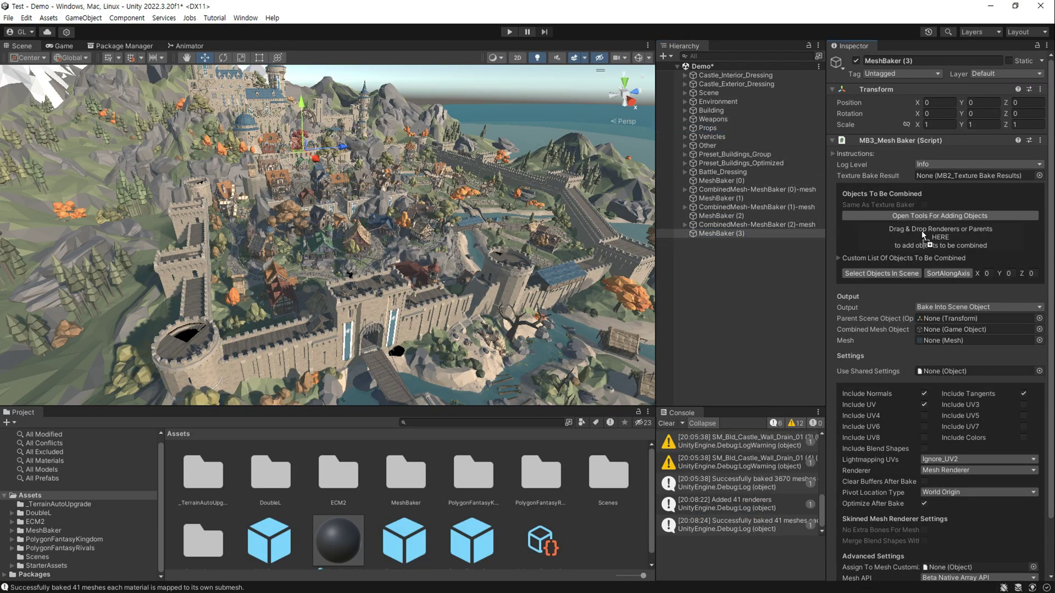
pyautogui.click(921, 232)
# Preview the Test-mat0 main and normal atlases and the Test-mat4 atlas, then bake into MyPrefab0.
pyautogui.scroll(-3, 925, 462)
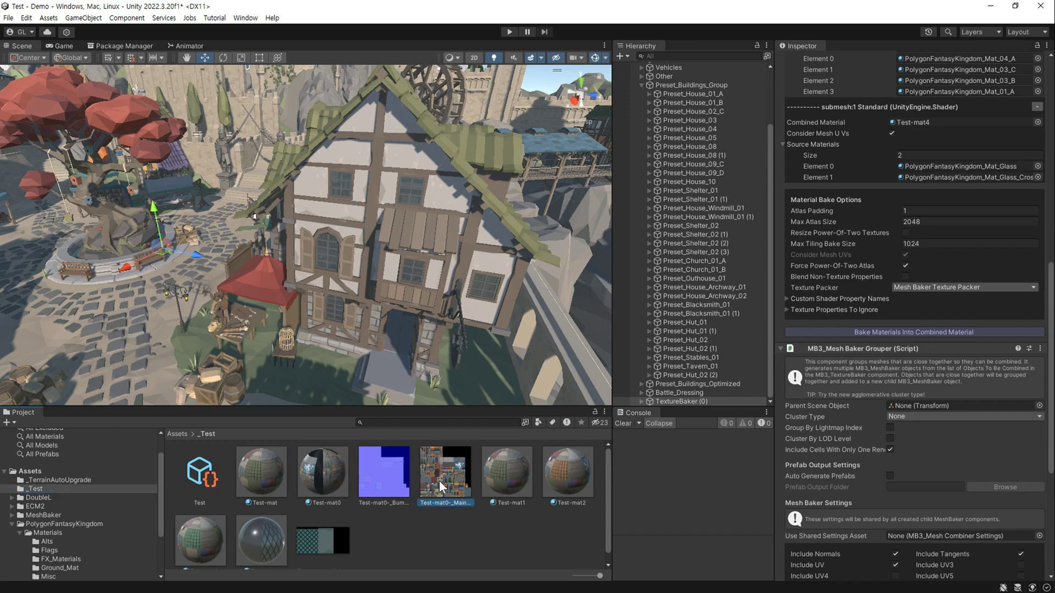
pyautogui.click(439, 481)
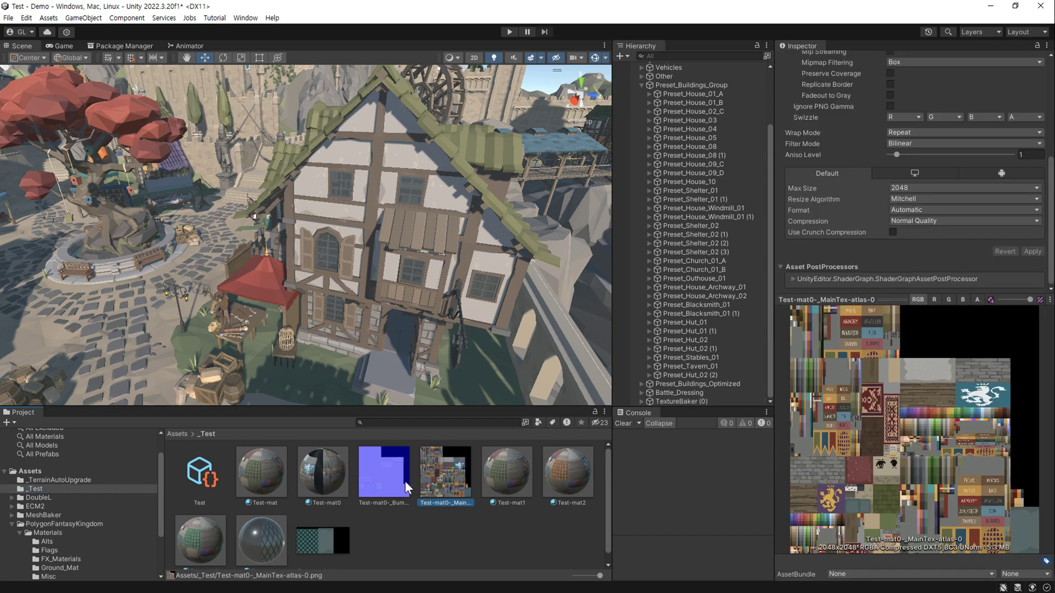
pyautogui.click(393, 478)
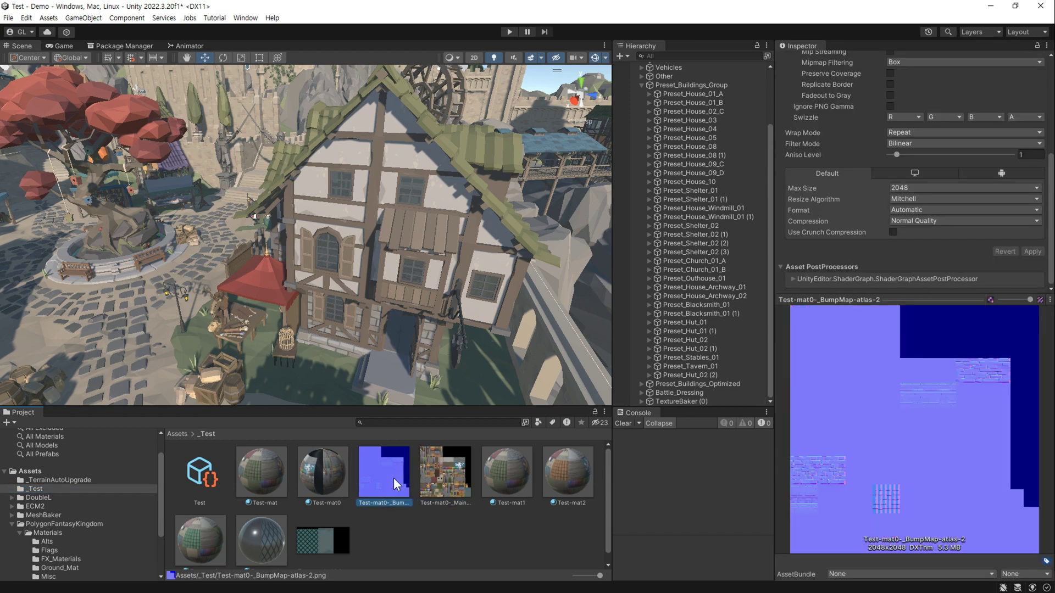
pyautogui.click(318, 540)
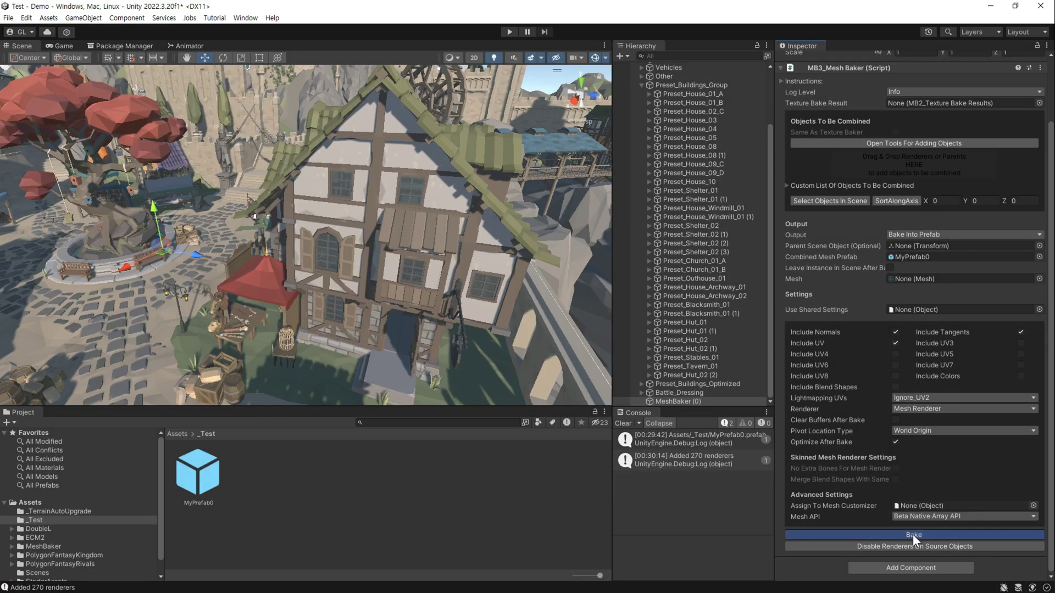
pyautogui.click(912, 534)
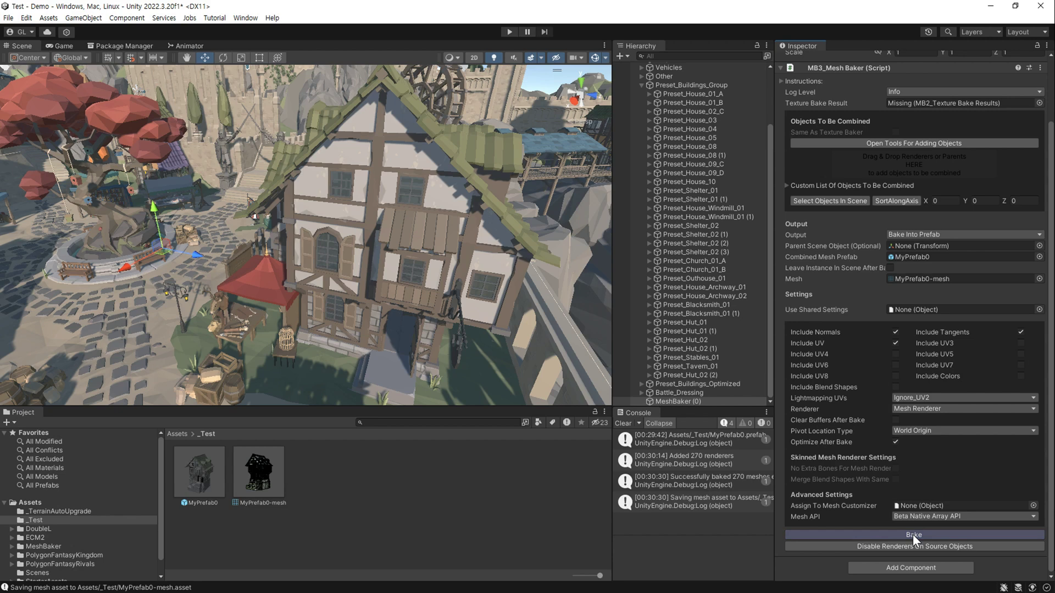
pyautogui.click(201, 470)
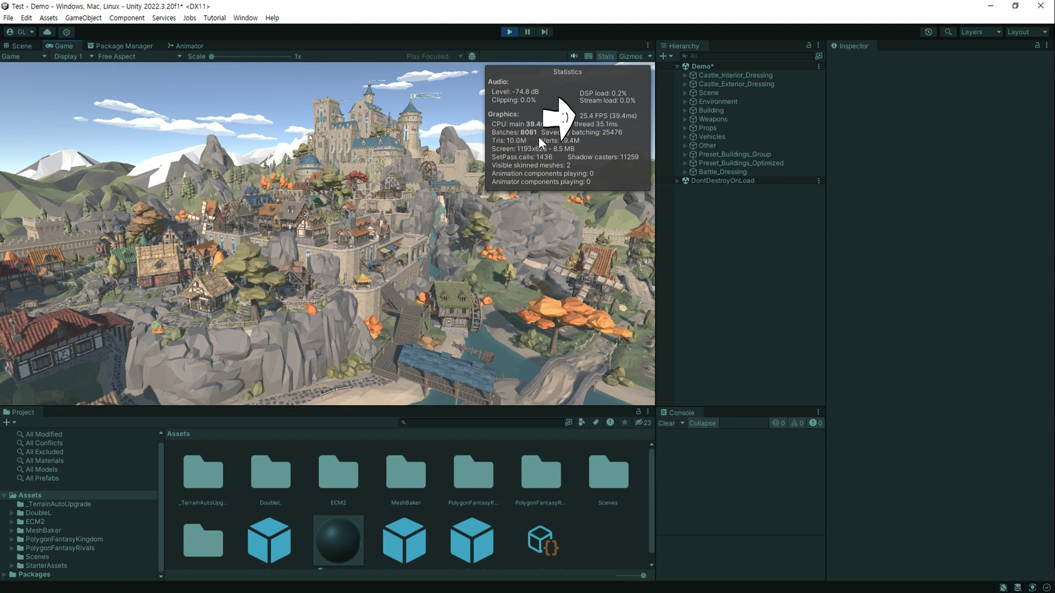
# Stop the running scene and create a new MeshBaker (0) via Create Other > Mesh Baker.
pyautogui.hotkey('ctrl', 'p')
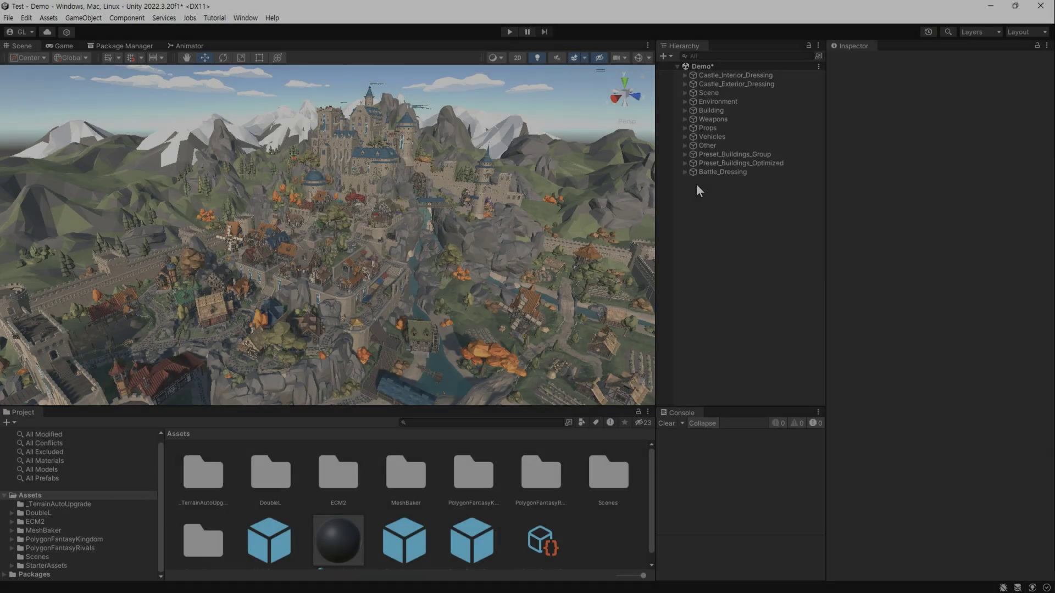
pyautogui.rightClick(697, 186)
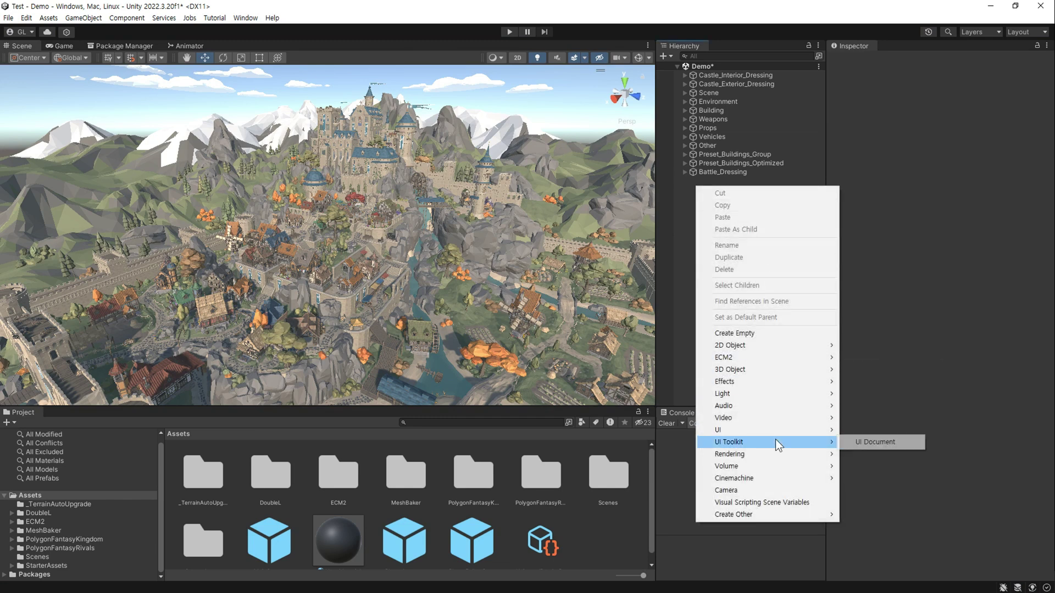
pyautogui.moveTo(815, 516)
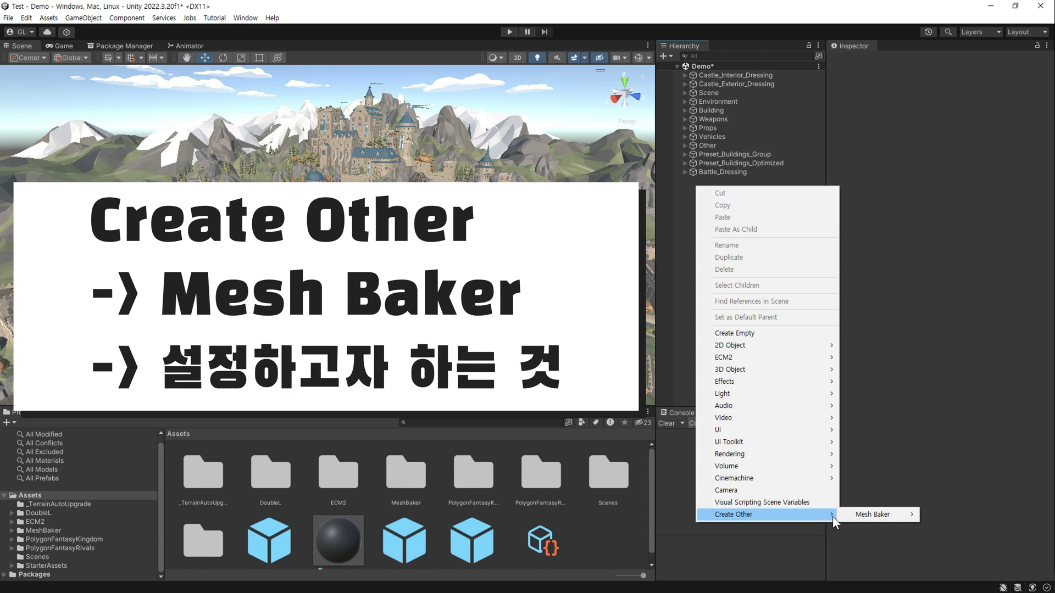
pyautogui.moveTo(878, 515)
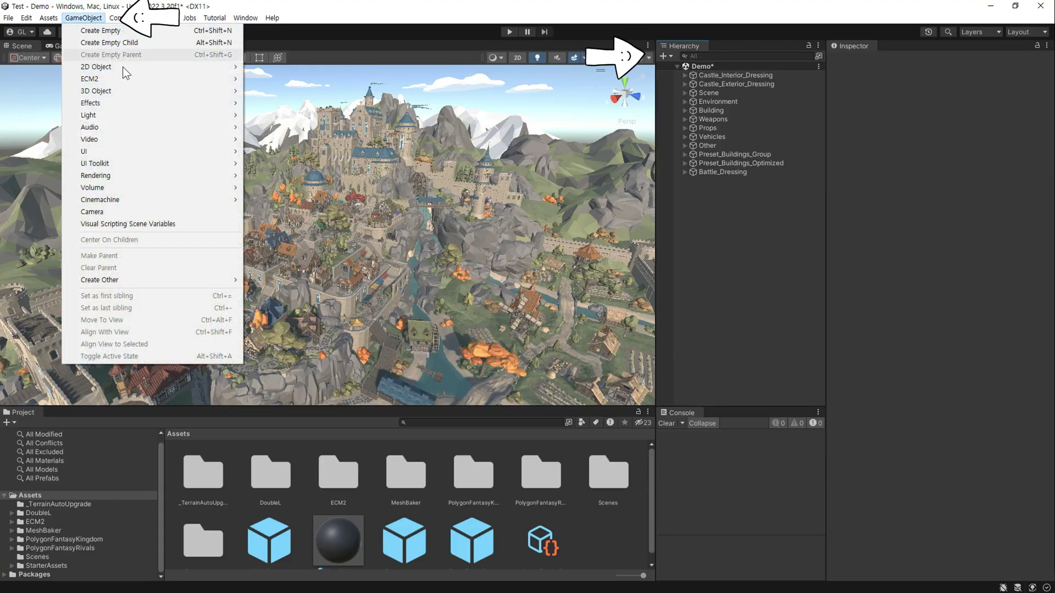
pyautogui.moveTo(217, 280)
pyautogui.moveTo(268, 280)
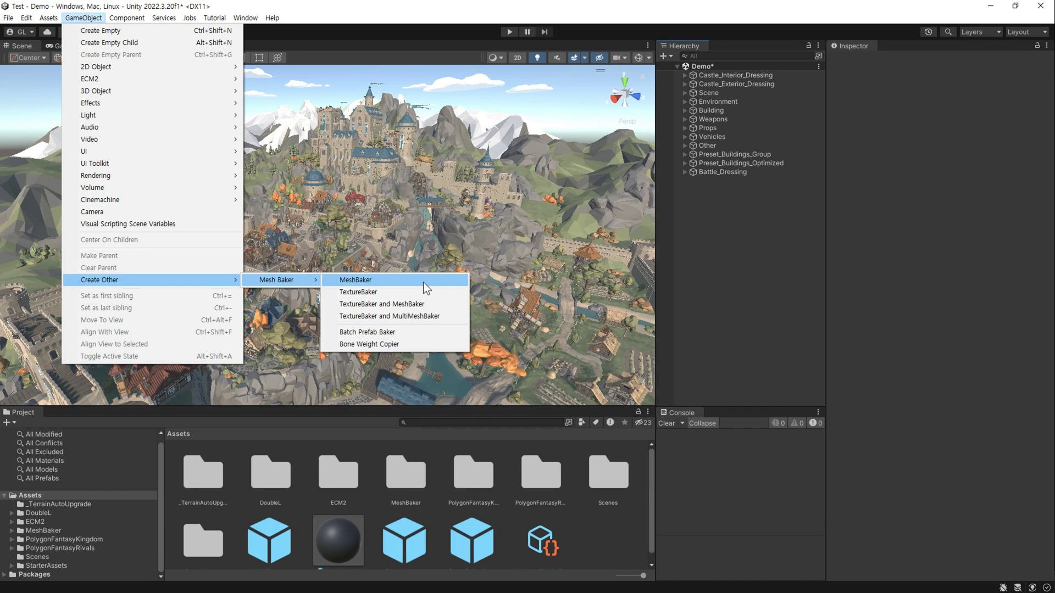
pyautogui.click(423, 283)
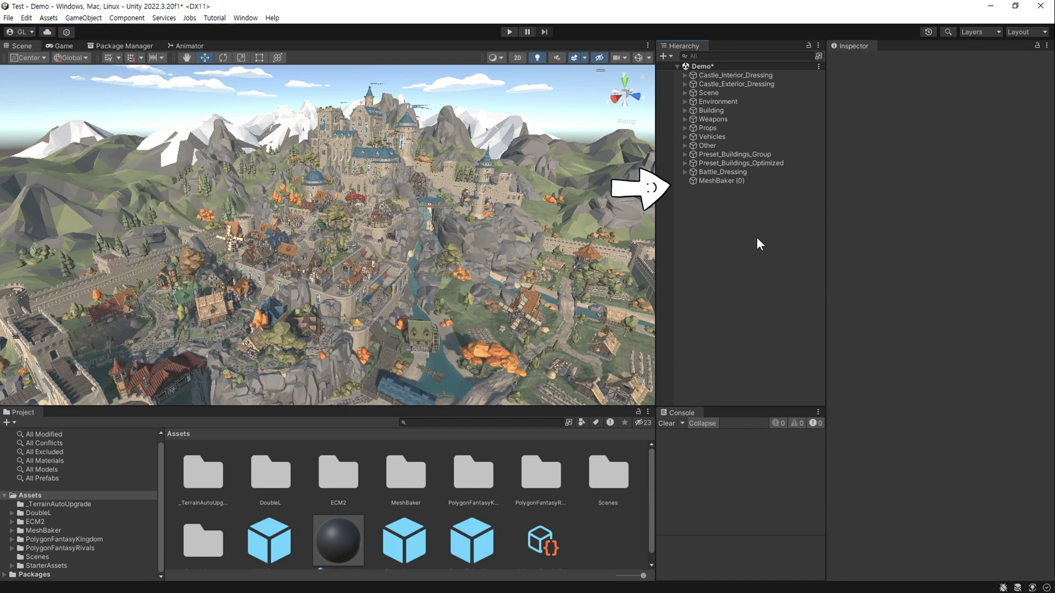
# Drop the Environment group's 1626 renderers into MeshBaker (0) and bake them into one combined mesh.
pyautogui.click(727, 181)
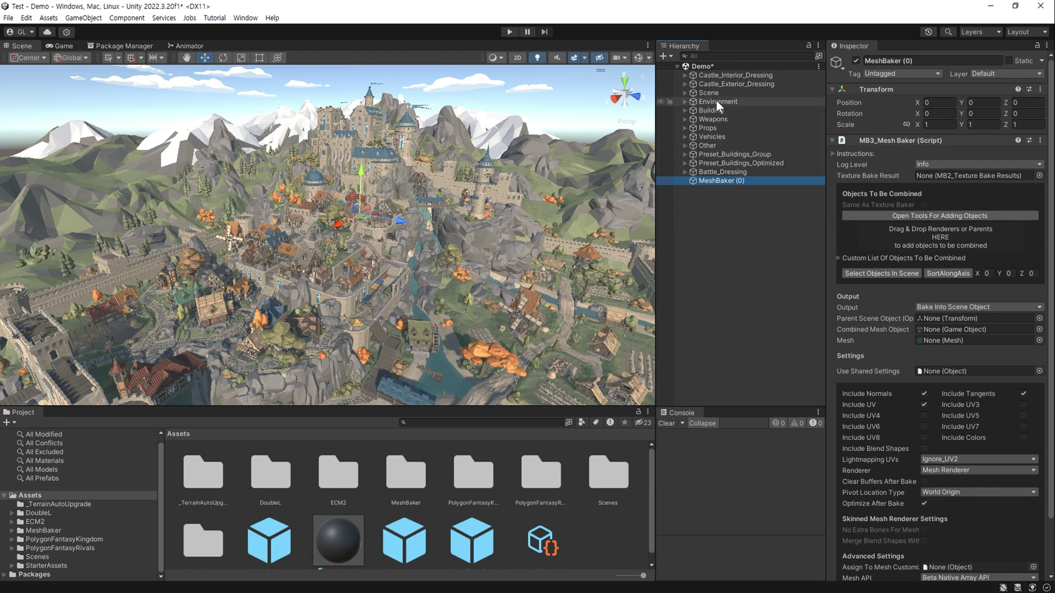
pyautogui.moveTo(717, 102); pyautogui.dragTo(914, 232)
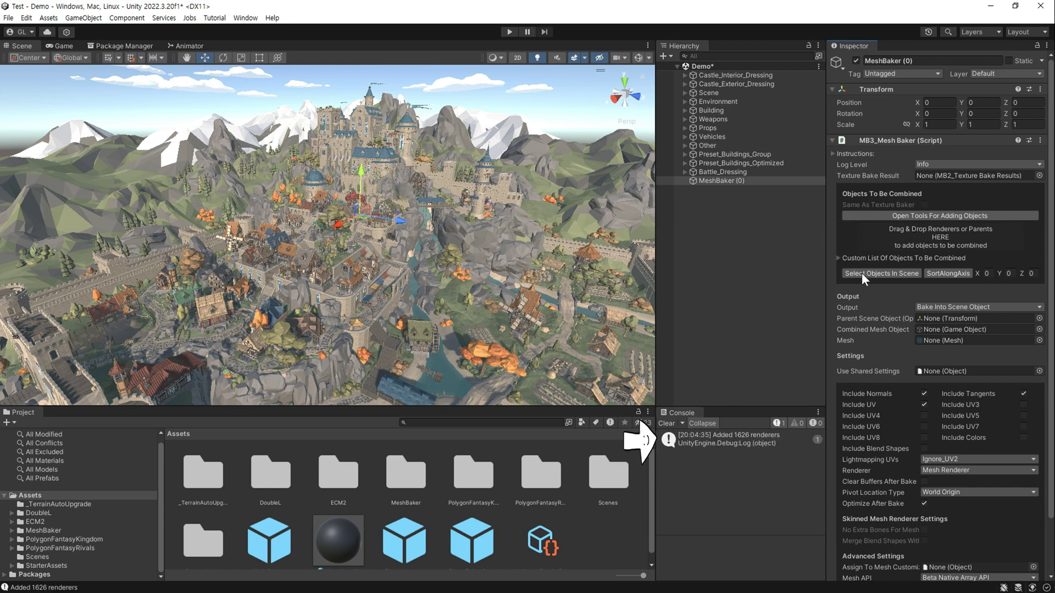
pyautogui.click(838, 258)
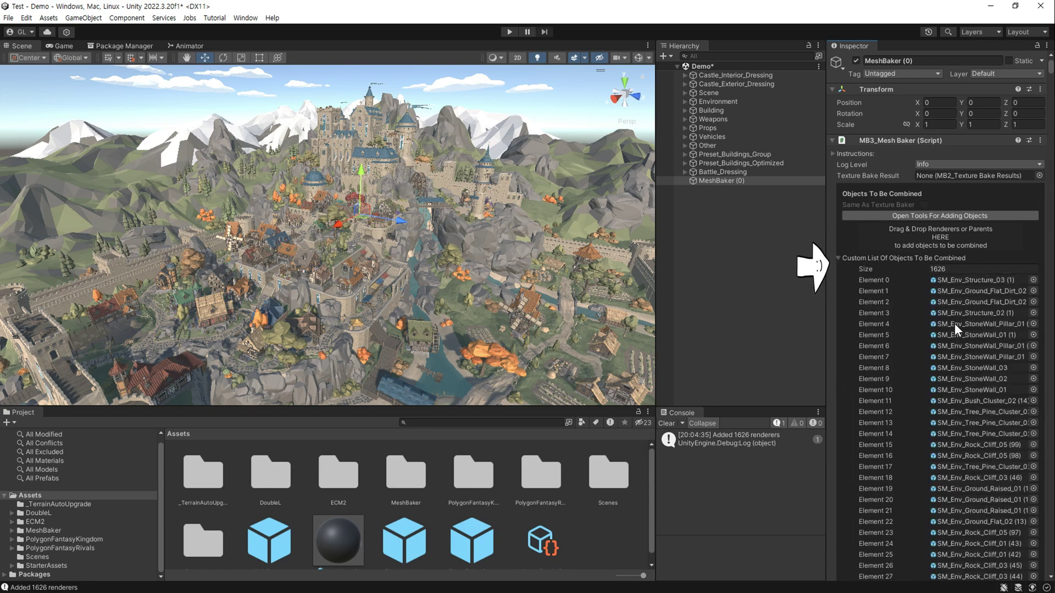
pyautogui.click(838, 258)
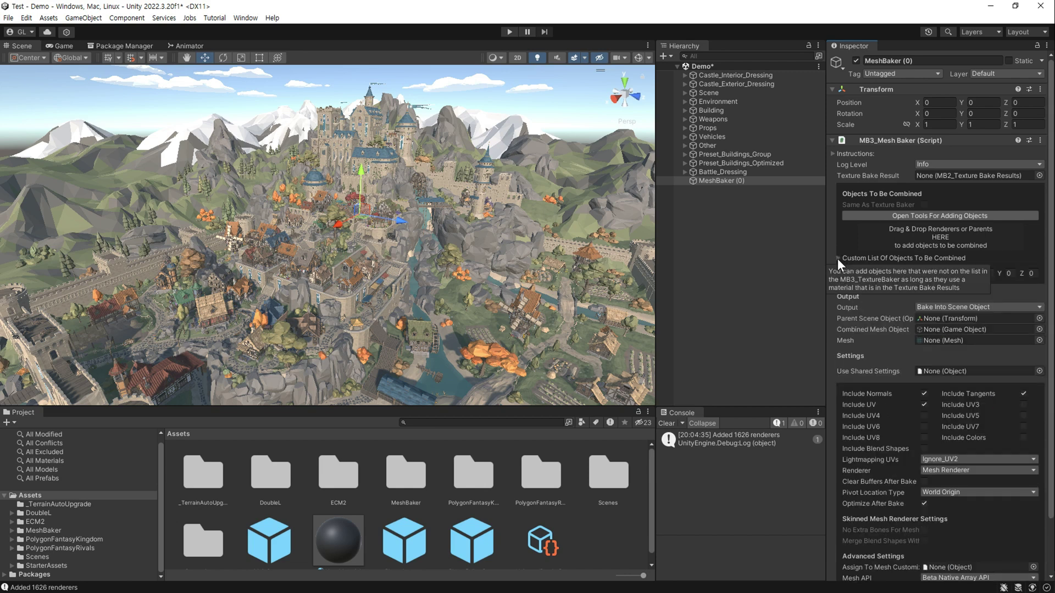
pyautogui.scroll(-3, 882, 310)
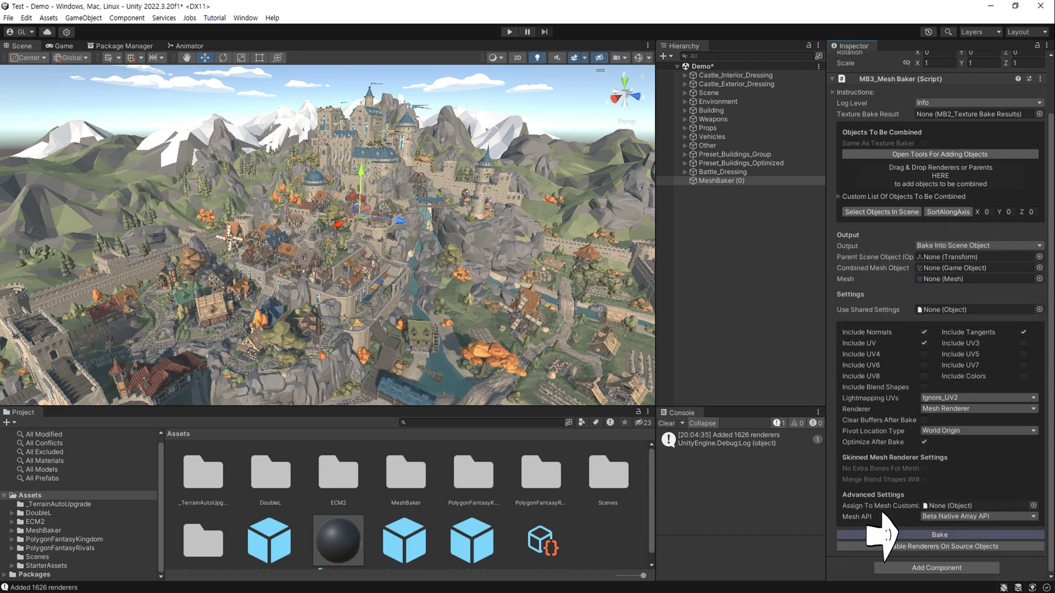
pyautogui.click(889, 531)
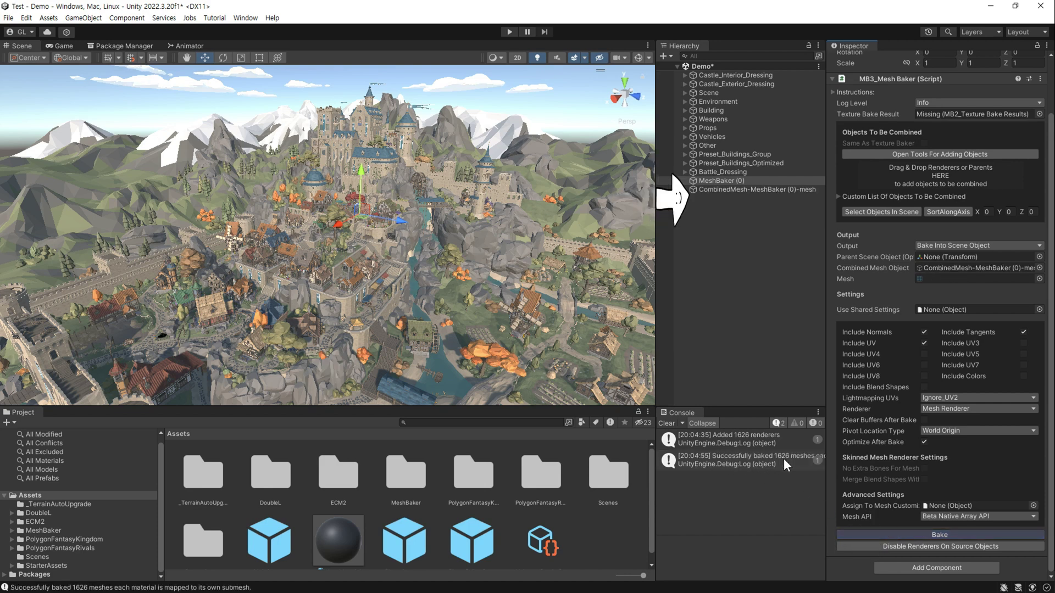
# Hide the original Environment renderers and inspect the SM_Env_Structure_03 (1) source object.
pyautogui.click(883, 547)
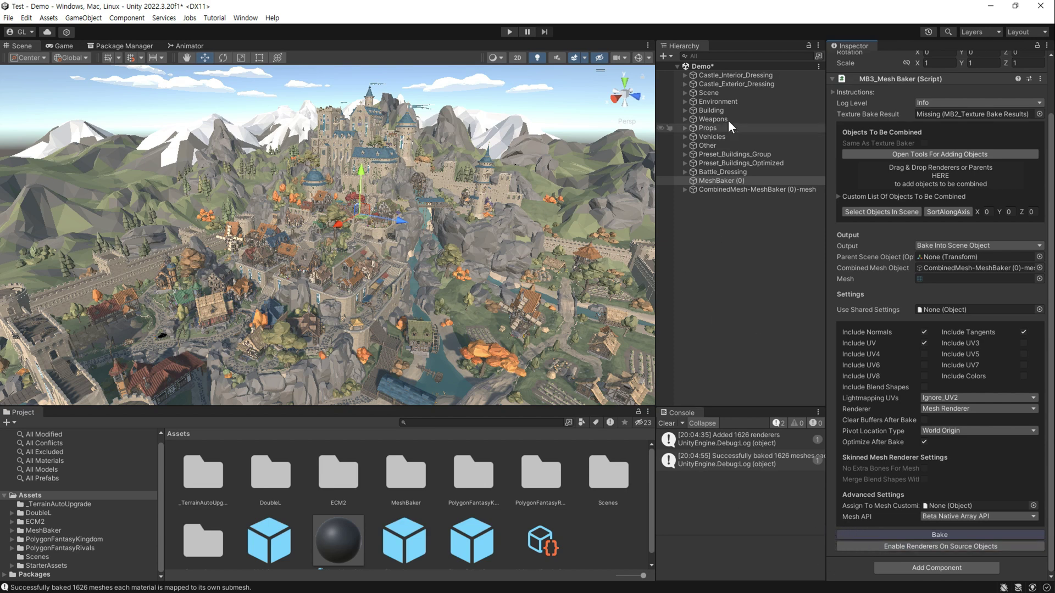
pyautogui.click(685, 101)
pyautogui.click(737, 109)
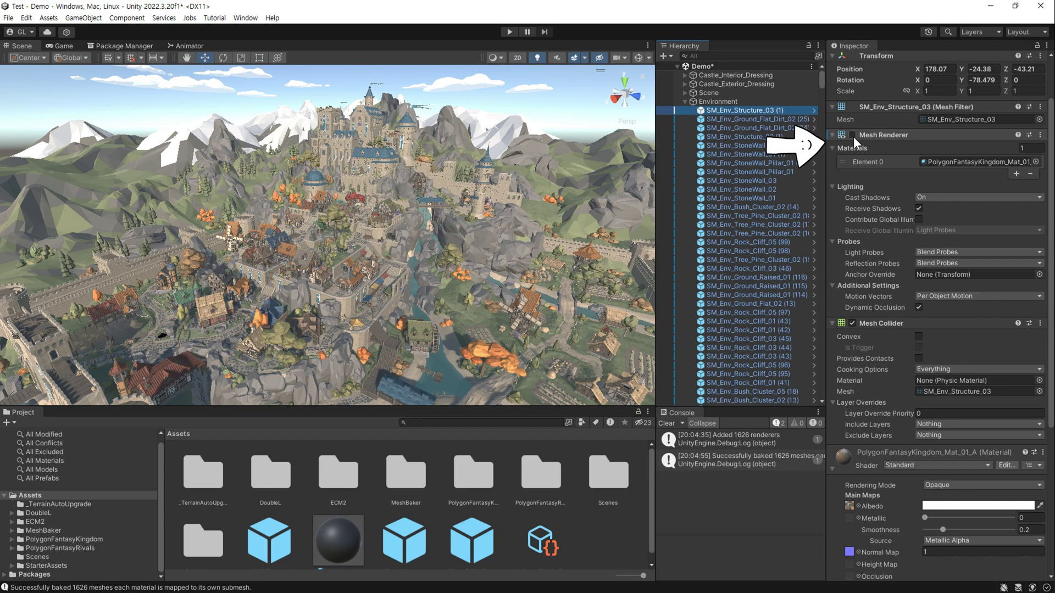
# Collapse the Environment group in the Hierarchy and clear the selection.
pyautogui.click(686, 101)
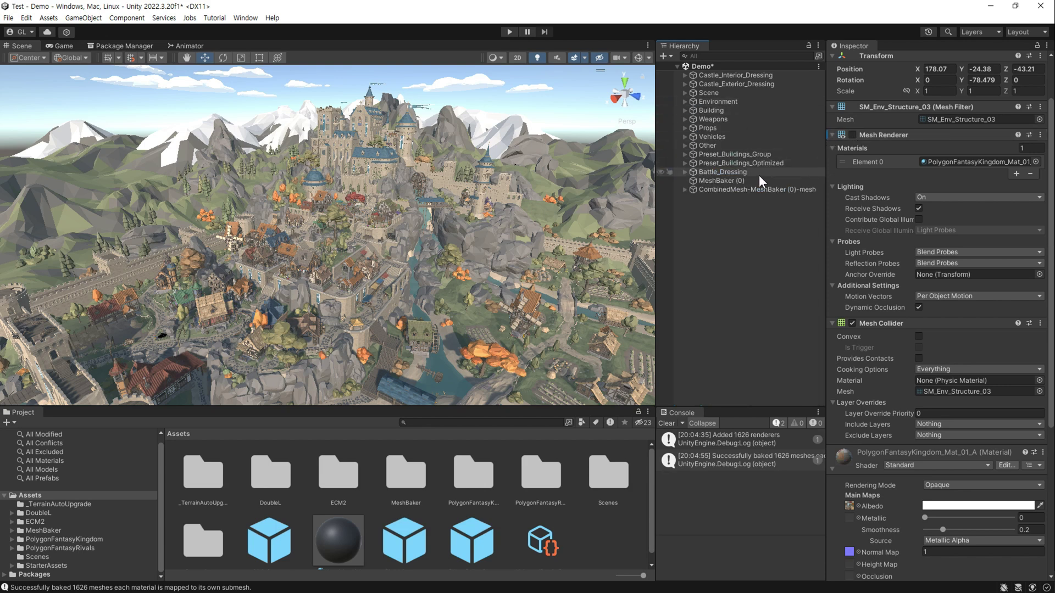
pyautogui.click(707, 208)
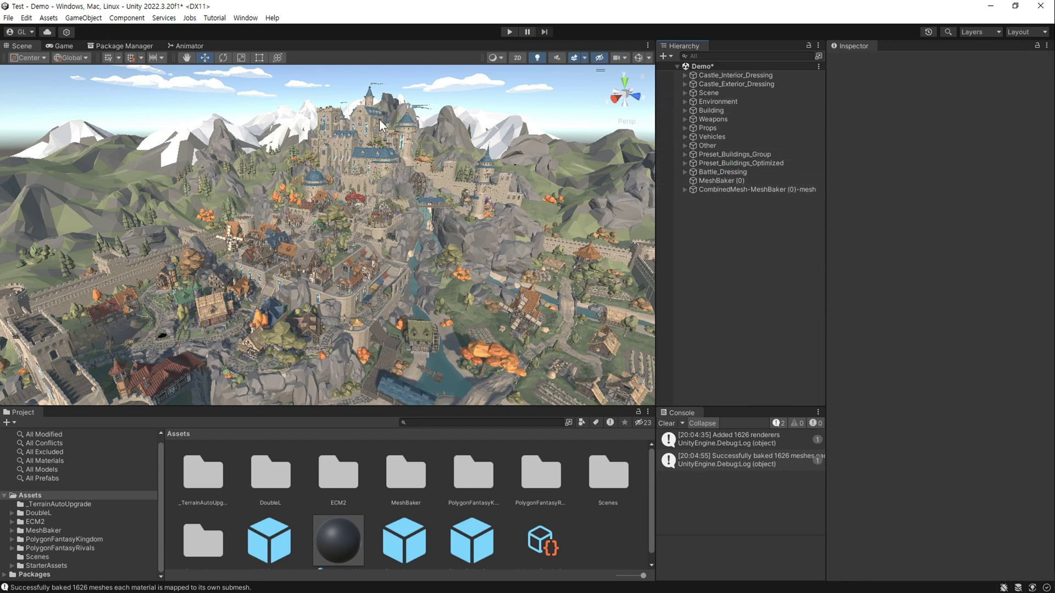
pyautogui.click(83, 18)
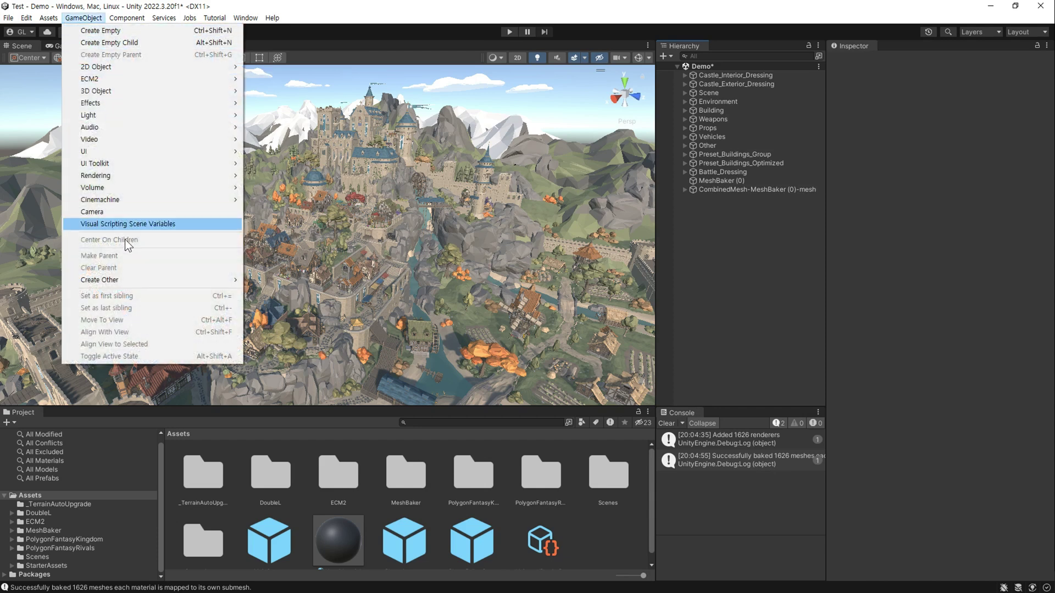
# Create a second Mesh Baker, MeshBaker (1), in the Demo scene.
pyautogui.moveTo(130, 277)
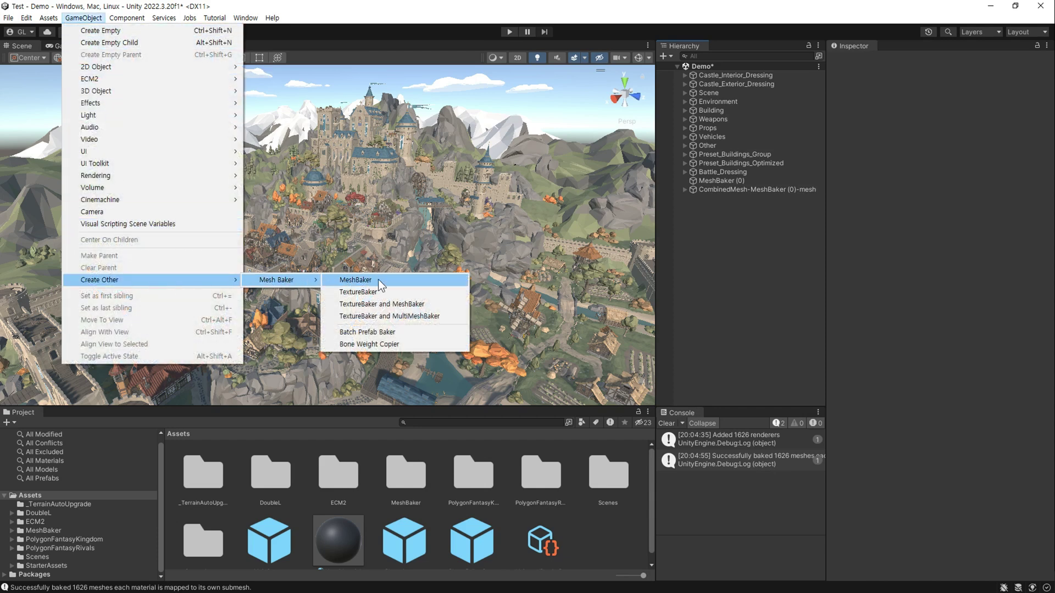
pyautogui.click(378, 280)
pyautogui.click(724, 197)
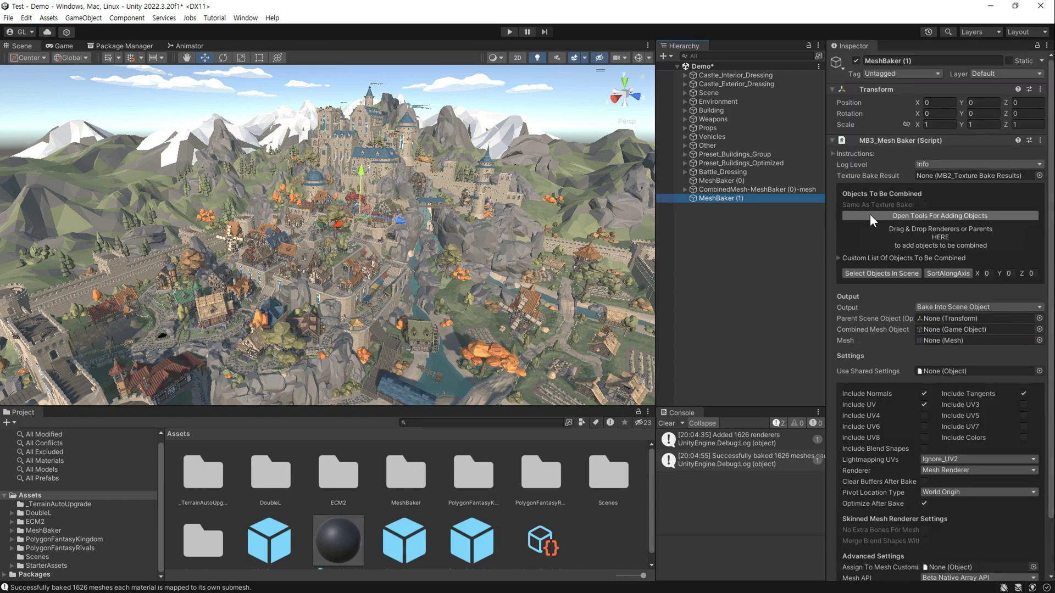
# Load the Building group's 3670 renderers into MeshBaker (1) and bake them into a combined mesh.
pyautogui.moveTo(714, 111); pyautogui.dragTo(903, 239)
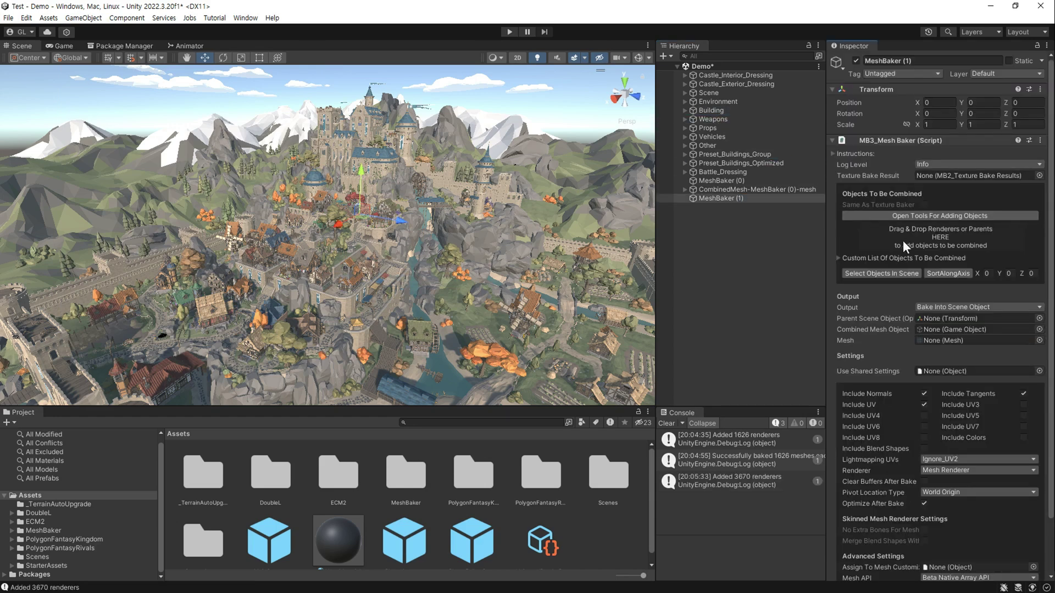
pyautogui.scroll(-3, 872, 438)
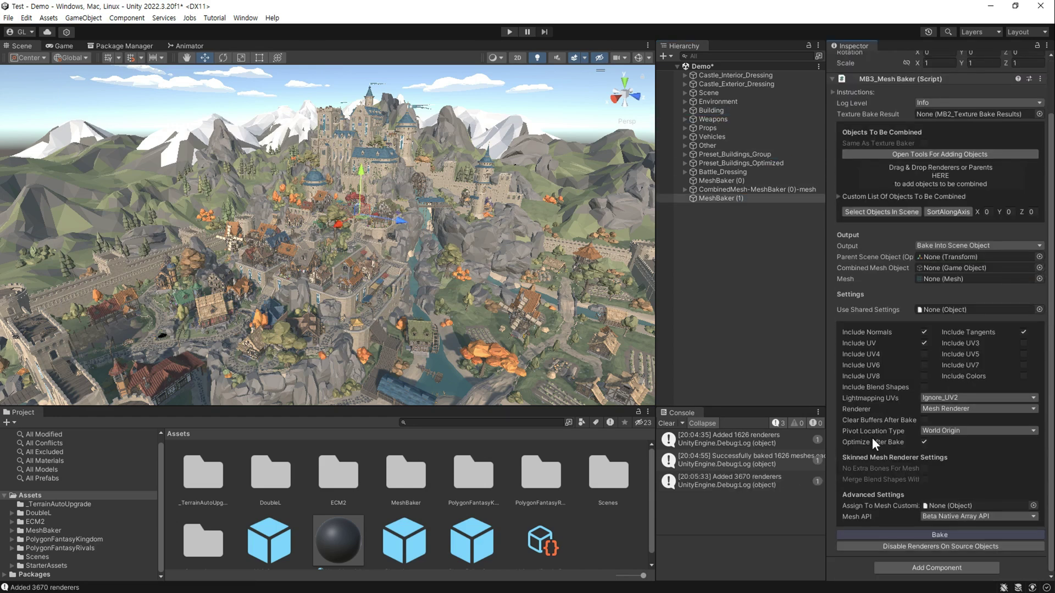
pyautogui.click(892, 537)
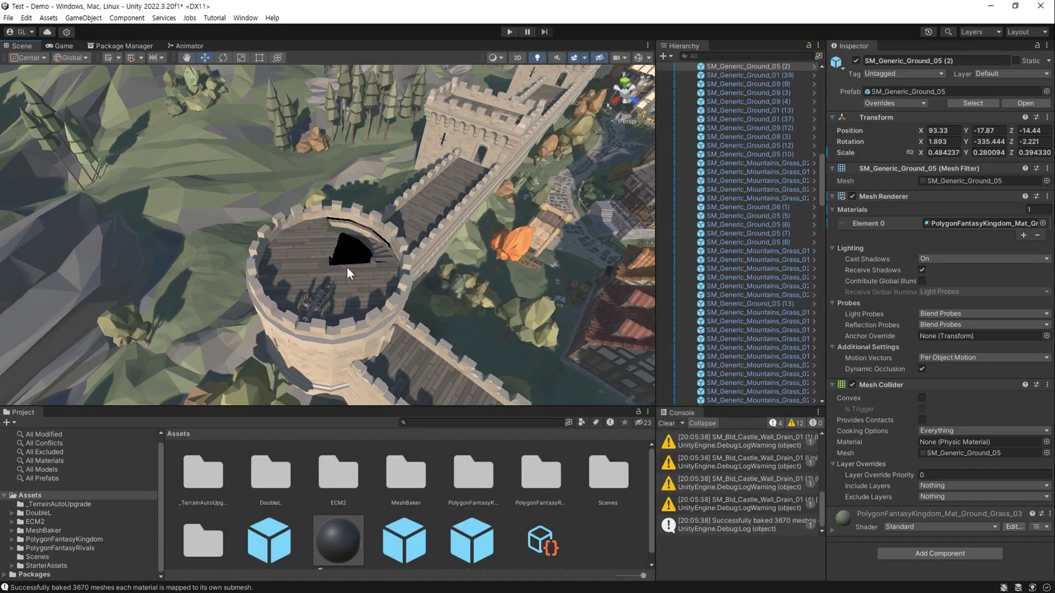
# Change the round wooden stair floor piece's Transform Scale X from -1 to 1.
pyautogui.click(347, 248)
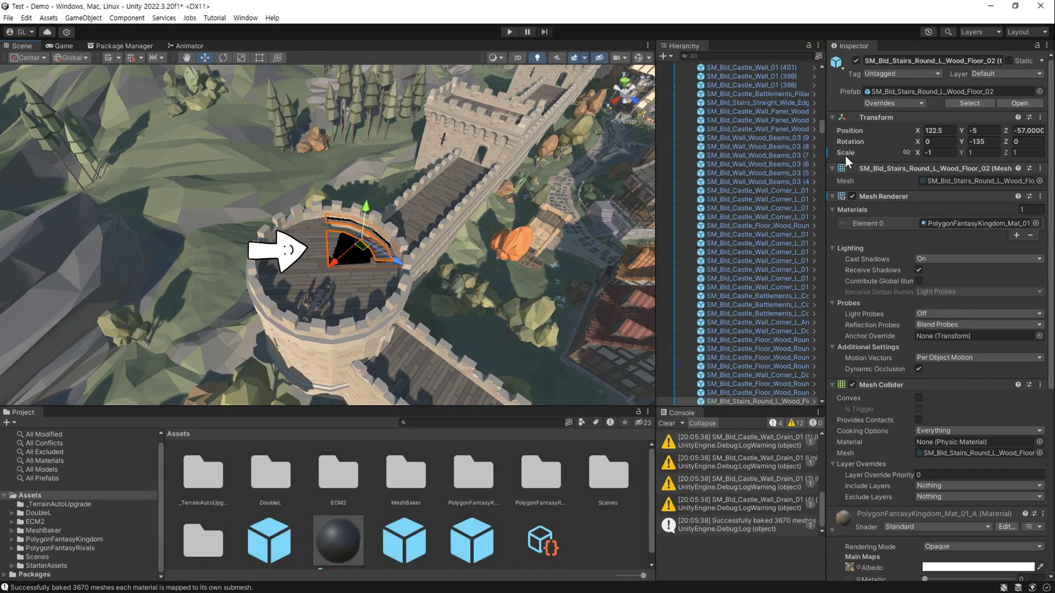
pyautogui.click(925, 155)
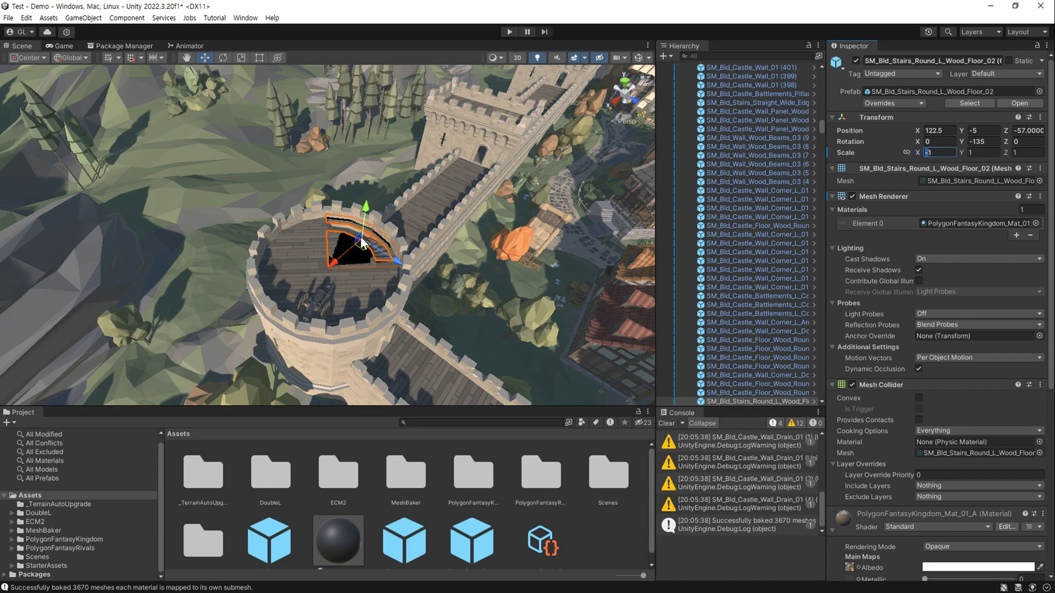
pyautogui.write('1')
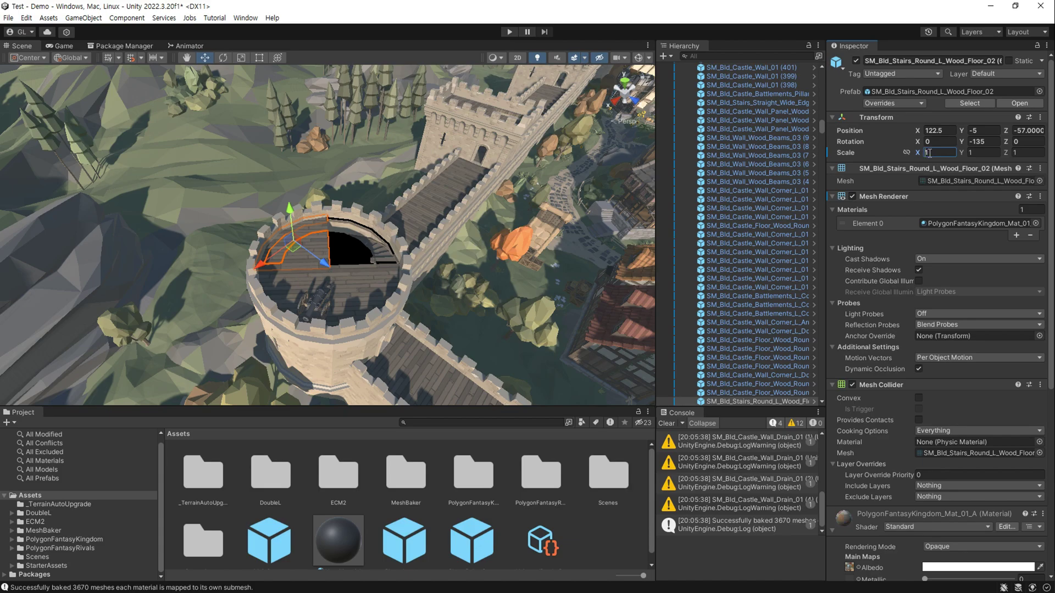
pyautogui.hotkey('ctrl', 'p')
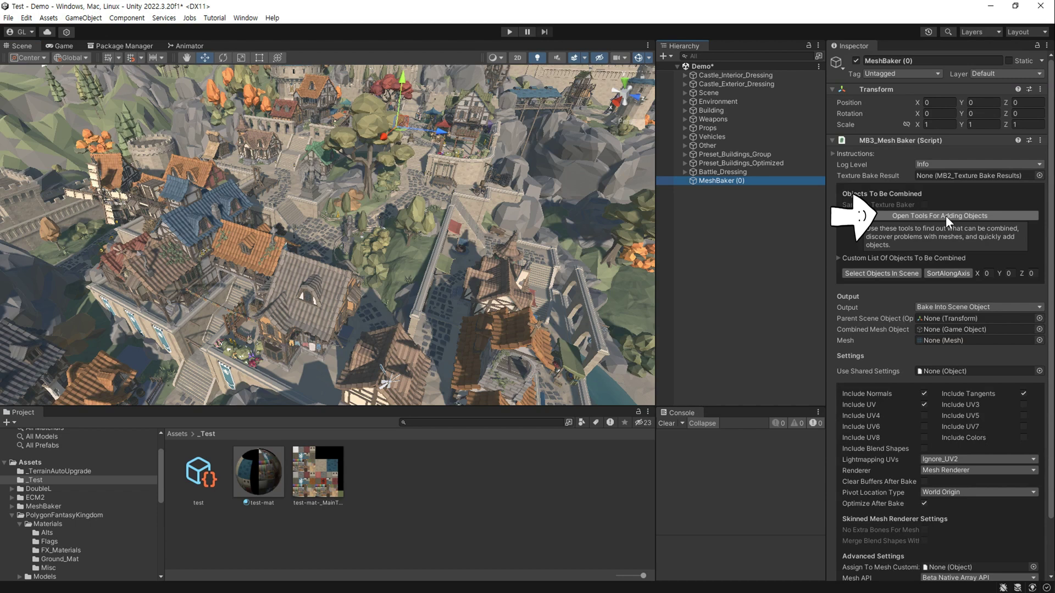
# Move the Mesh Baker tool window aside and set Group By to Material.
pyautogui.click(946, 215)
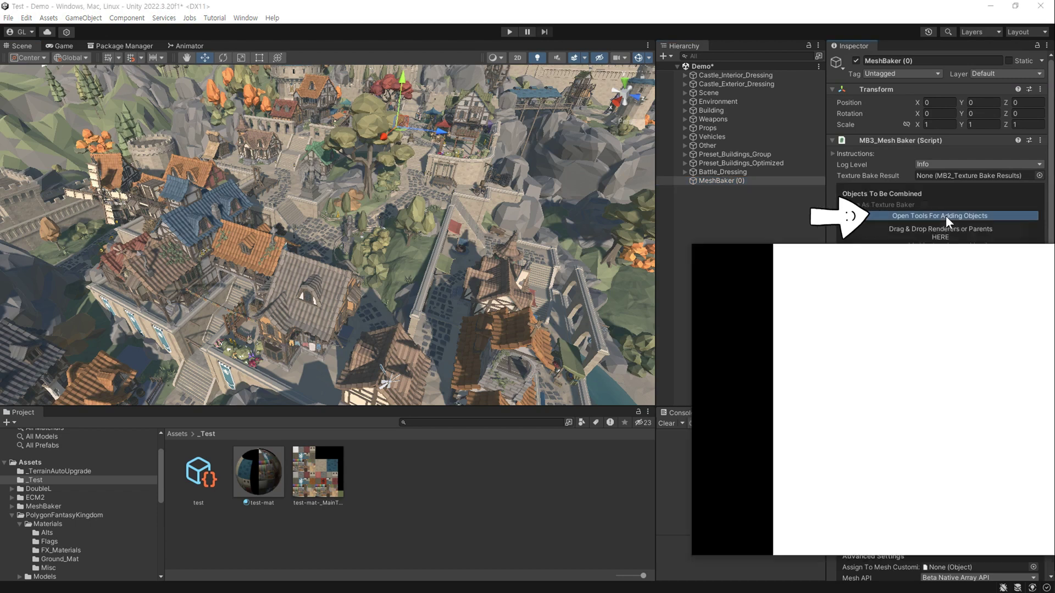
pyautogui.moveTo(879, 250); pyautogui.dragTo(453, 157)
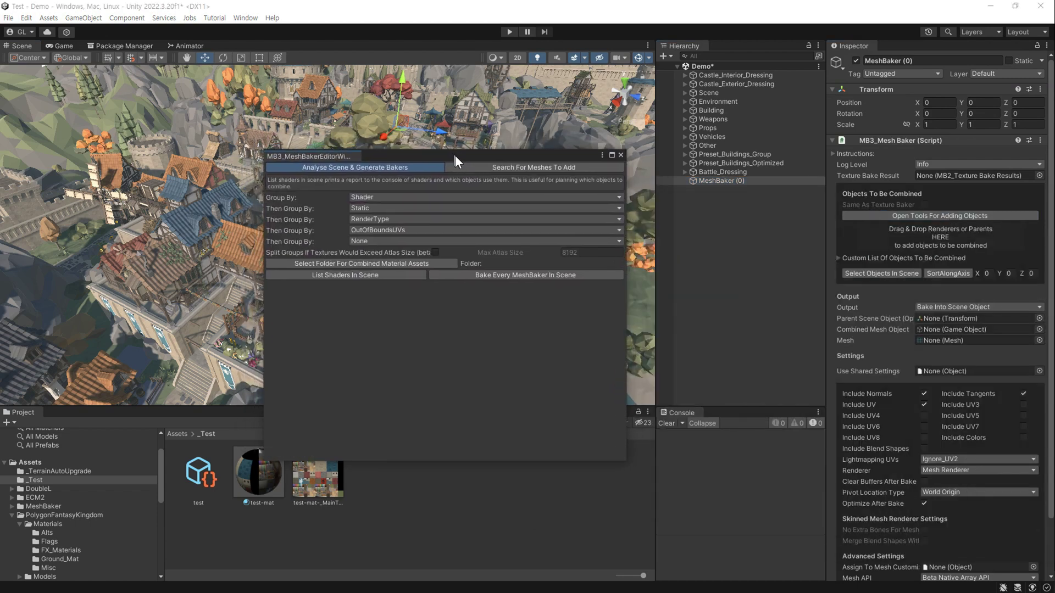
pyautogui.click(380, 199)
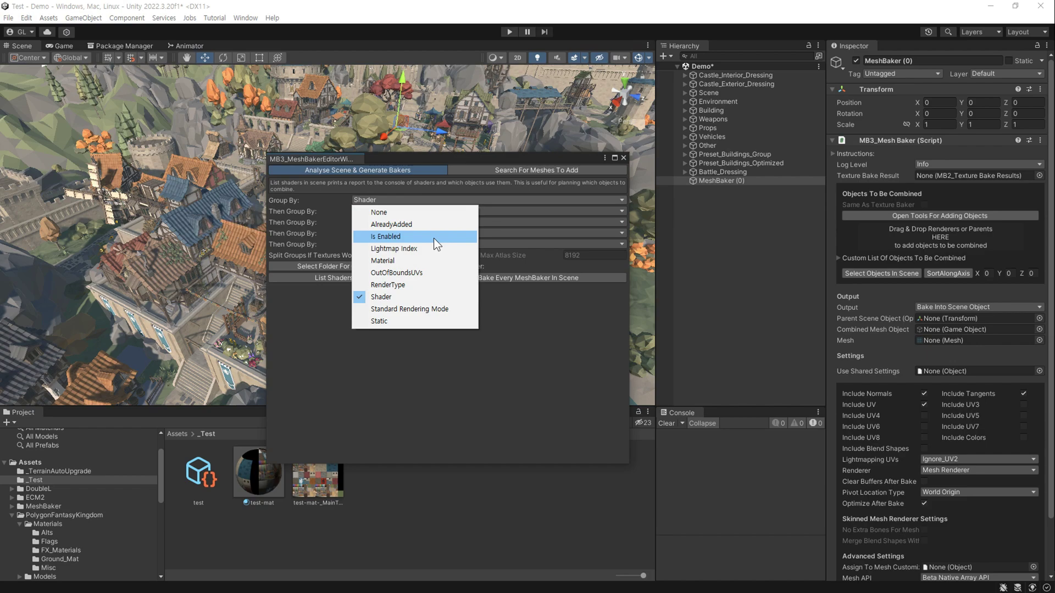
pyautogui.click(435, 260)
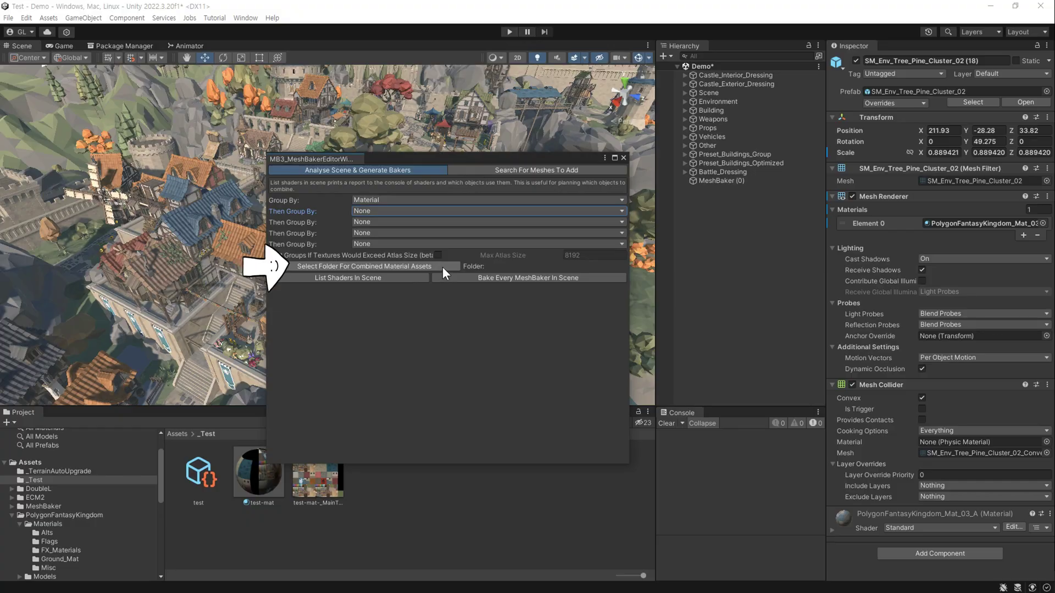
# Set the combined material assets folder to Assets/_Test.
pyautogui.click(443, 266)
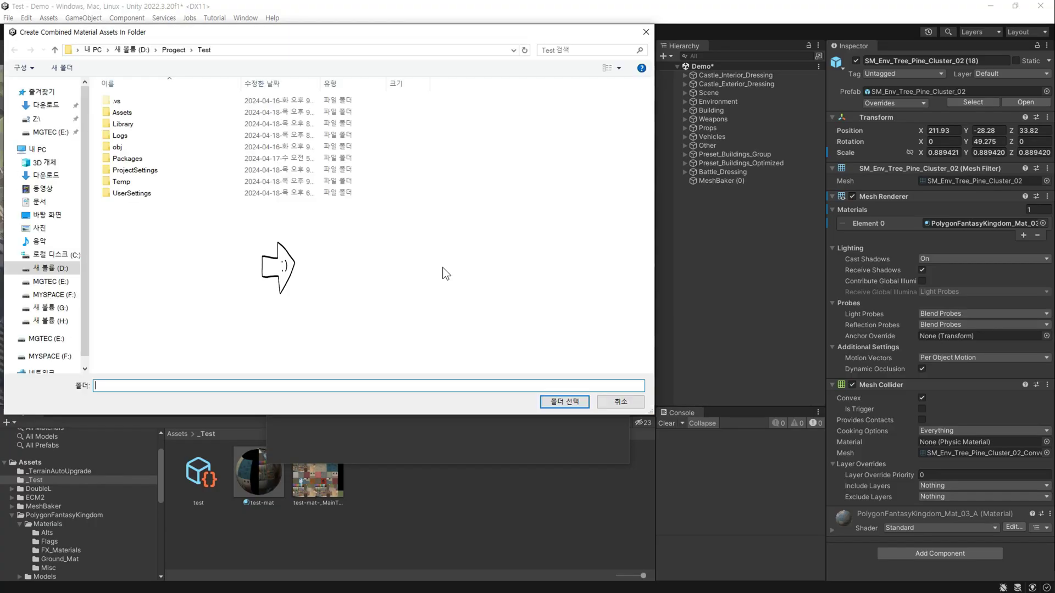
pyautogui.click(139, 111)
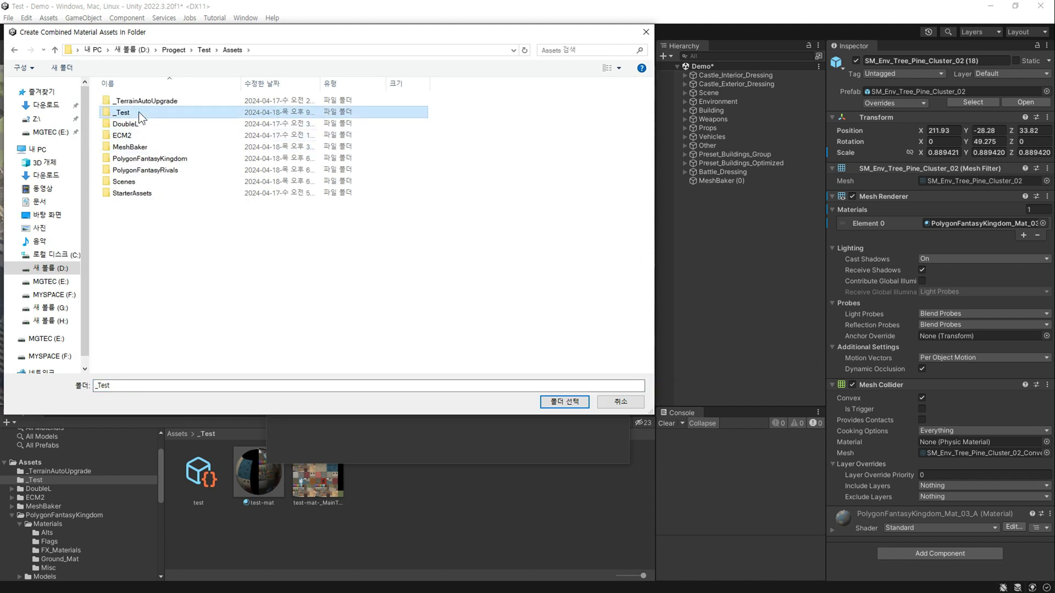
pyautogui.click(564, 402)
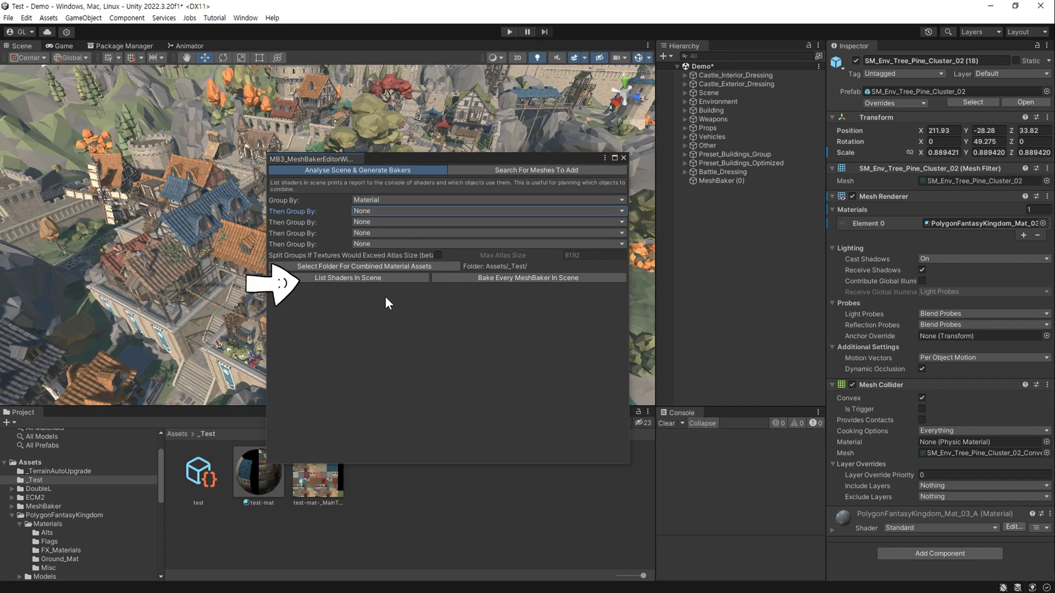
# List the scene's shaders, select all 9448 Mat_01_A objects, and generate a baker for them.
pyautogui.click(386, 279)
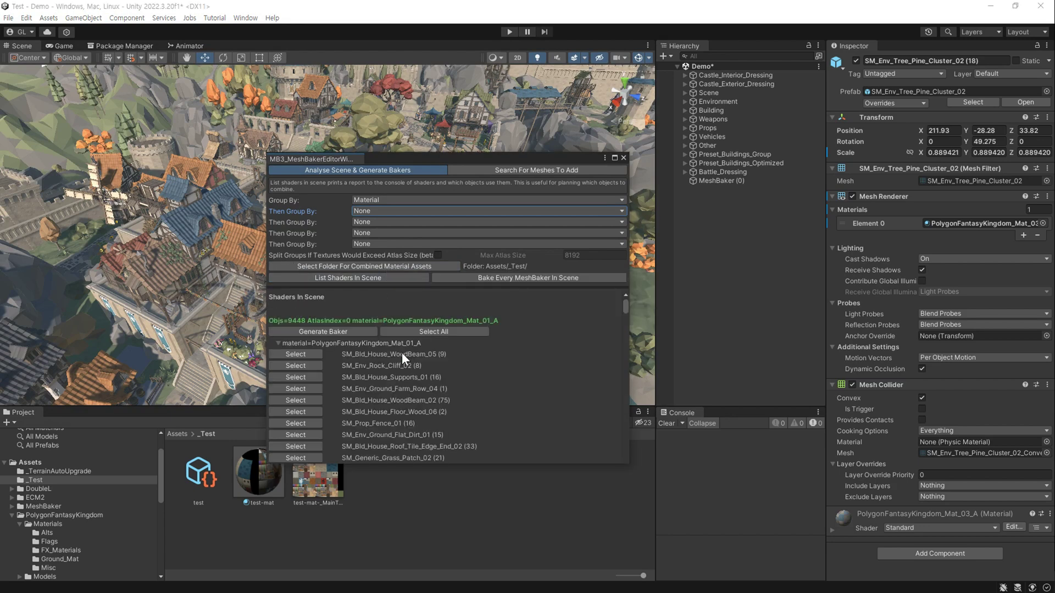
pyautogui.click(297, 321)
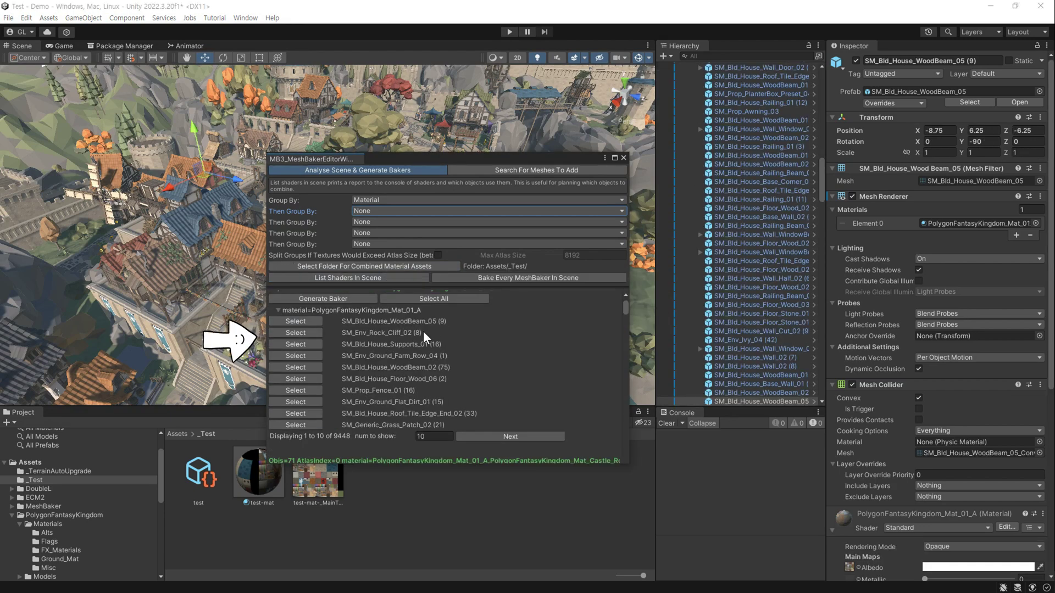
pyautogui.click(296, 333)
pyautogui.scroll(-5, 743, 384)
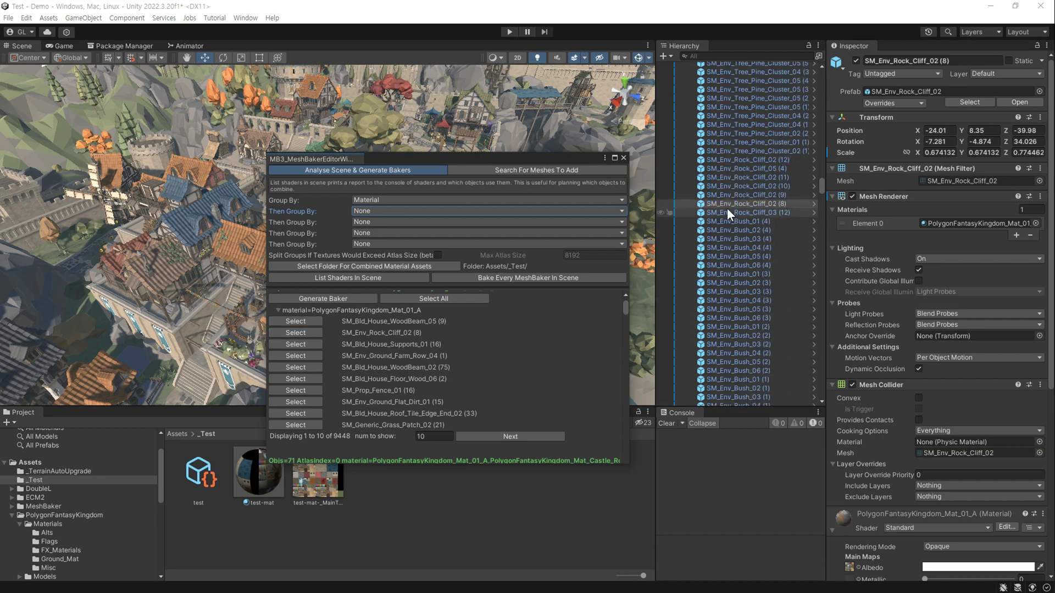
pyautogui.scroll(3, 385, 340)
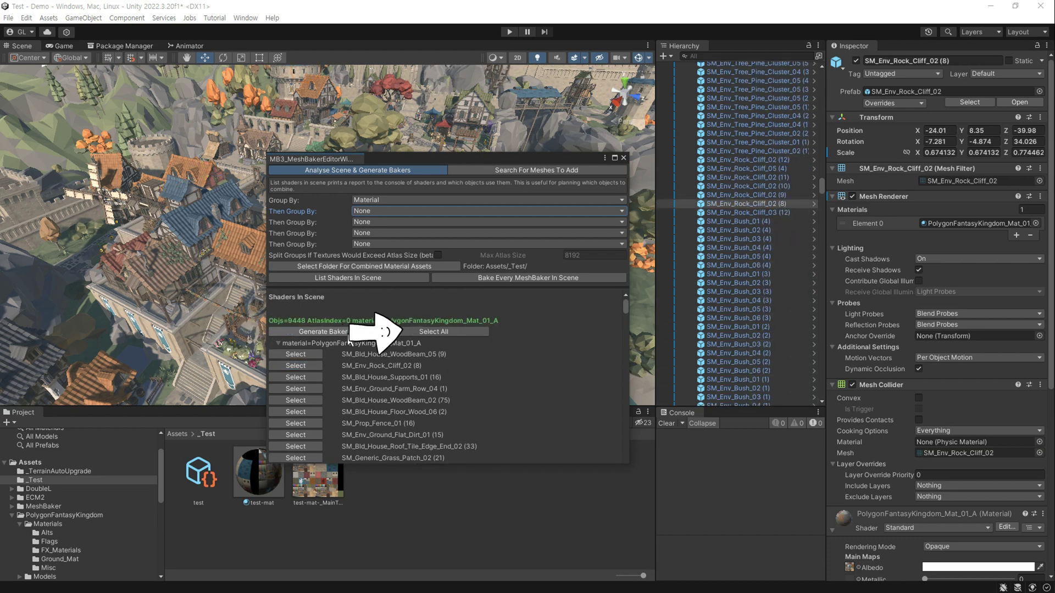
pyautogui.click(454, 334)
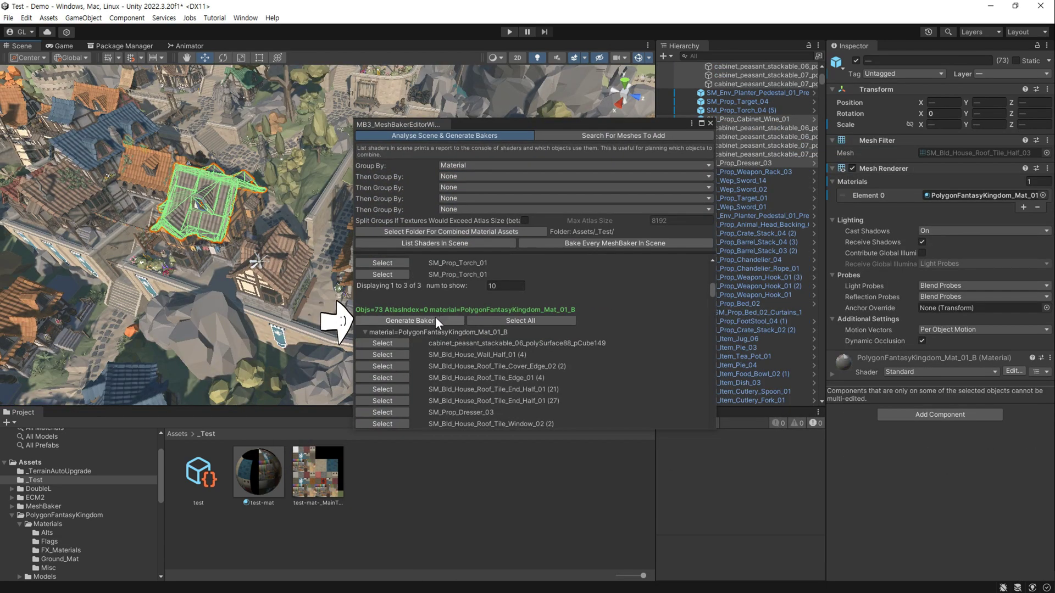
pyautogui.click(436, 320)
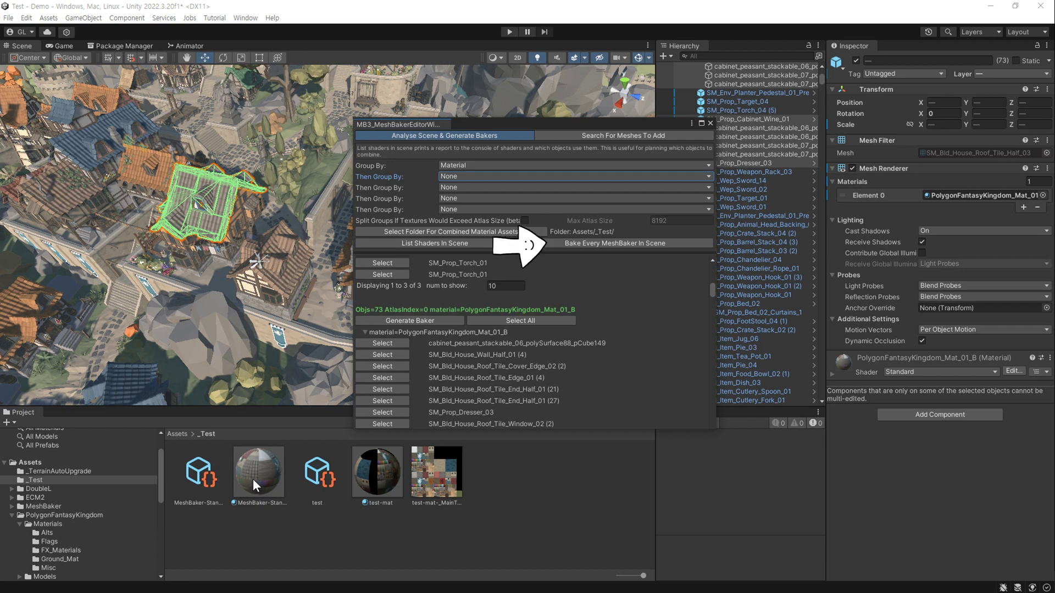
# Bake every Mesh Baker in the scene and inspect the new combined mesh and its child.
pyautogui.click(643, 246)
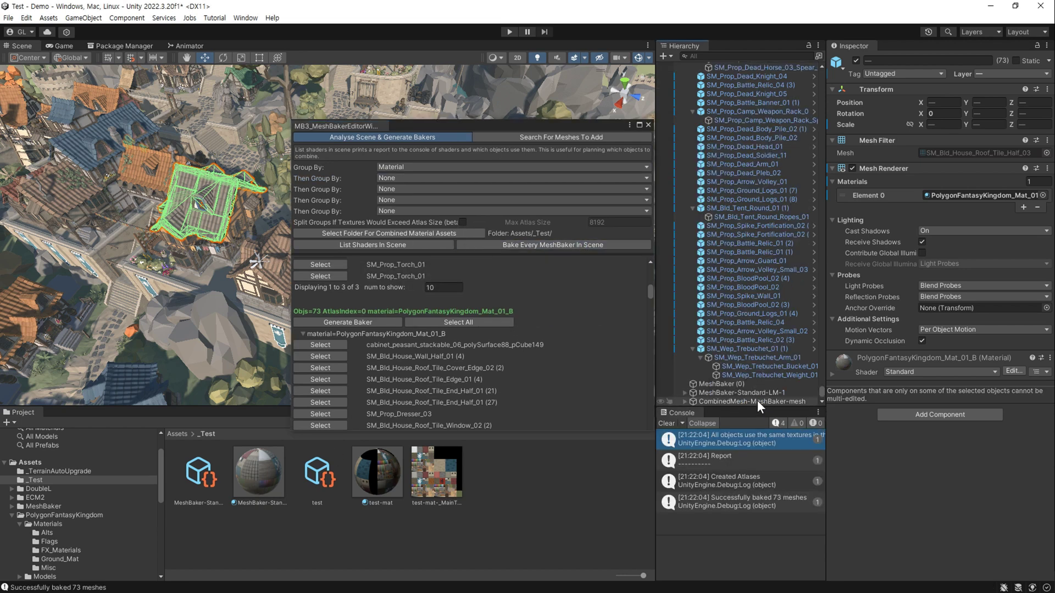
pyautogui.click(757, 401)
pyautogui.click(686, 402)
pyautogui.click(746, 400)
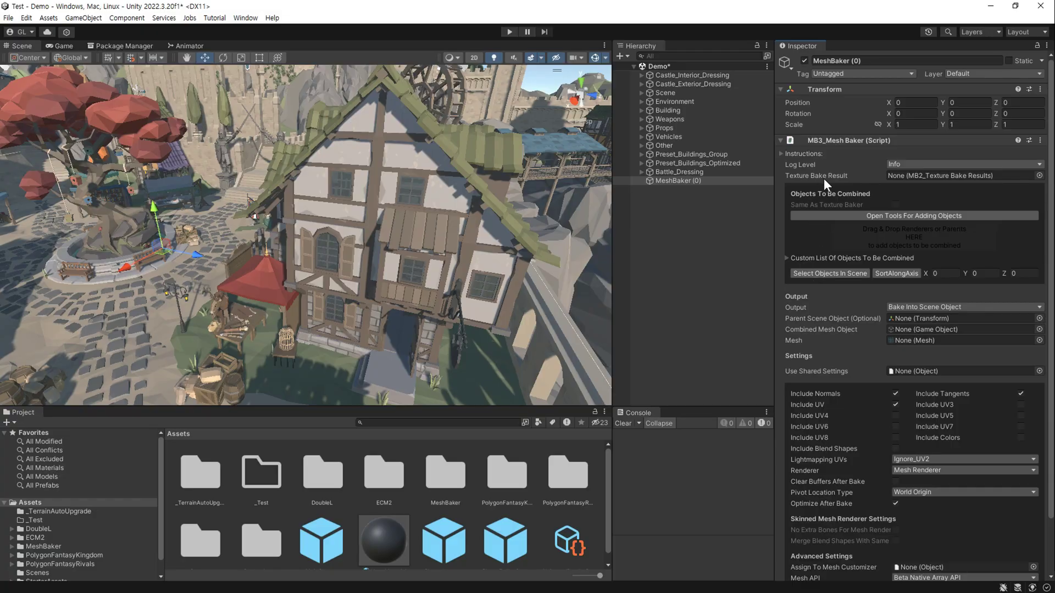
# Switch MeshBaker (0) output to Bake Into Prefab and save an empty MyPrefab0 prefab in _Test.
pyautogui.click(914, 307)
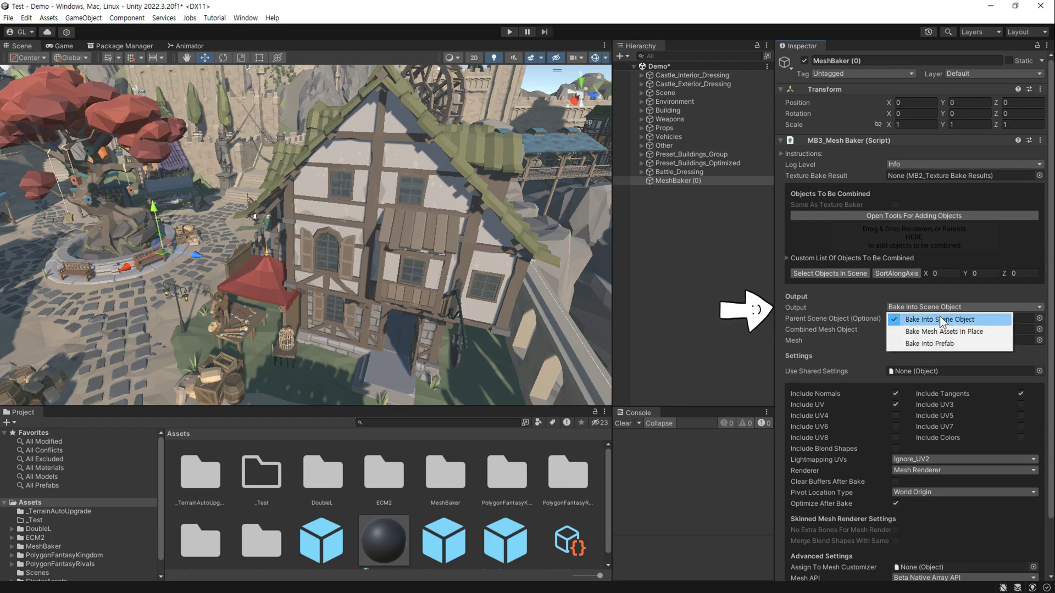
pyautogui.click(971, 347)
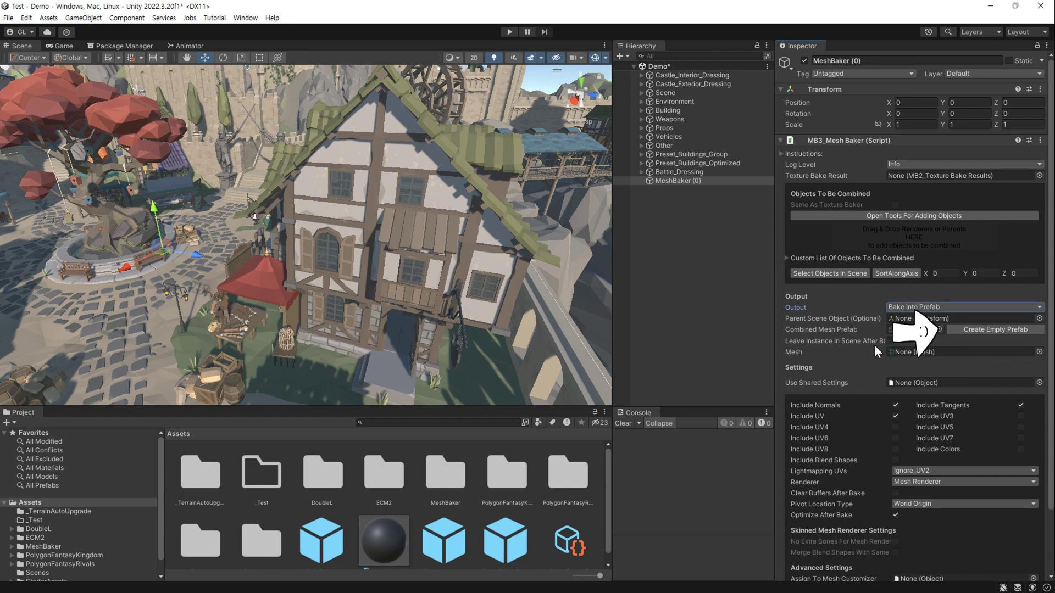
pyautogui.moveTo(877, 345)
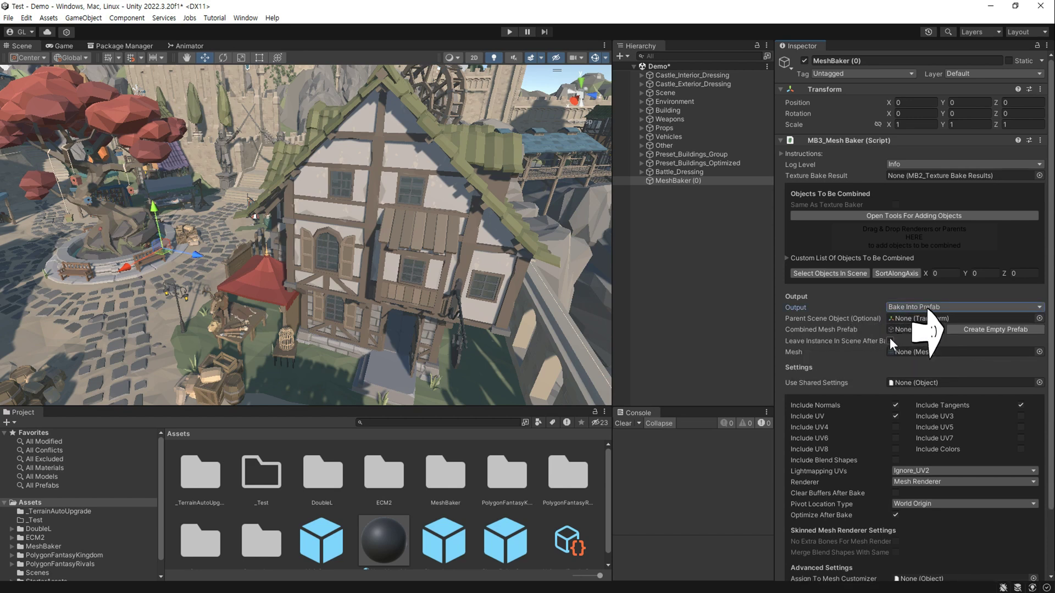
pyautogui.click(958, 330)
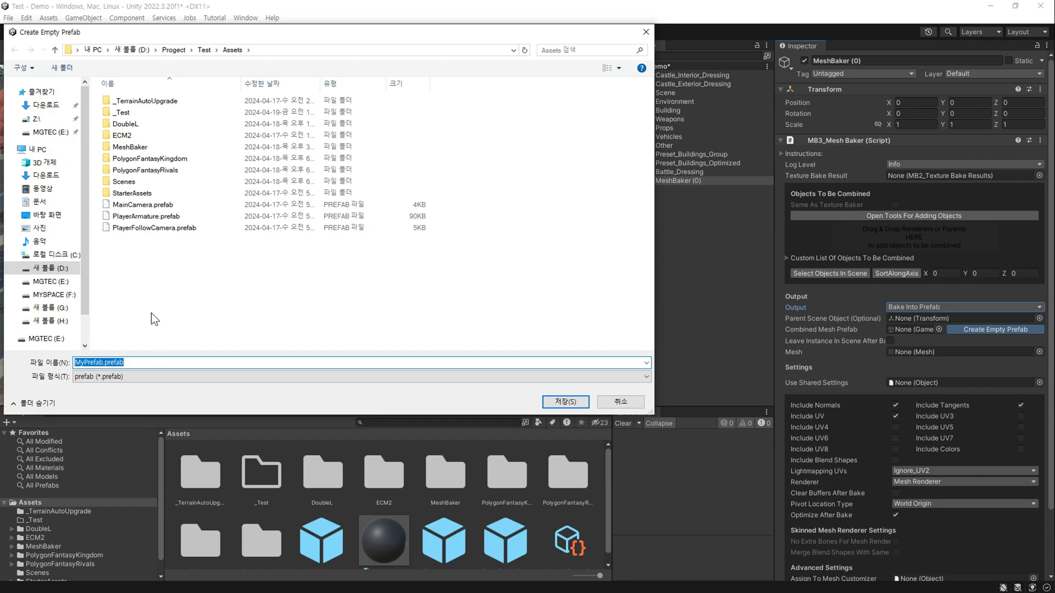
pyautogui.doubleClick(130, 112)
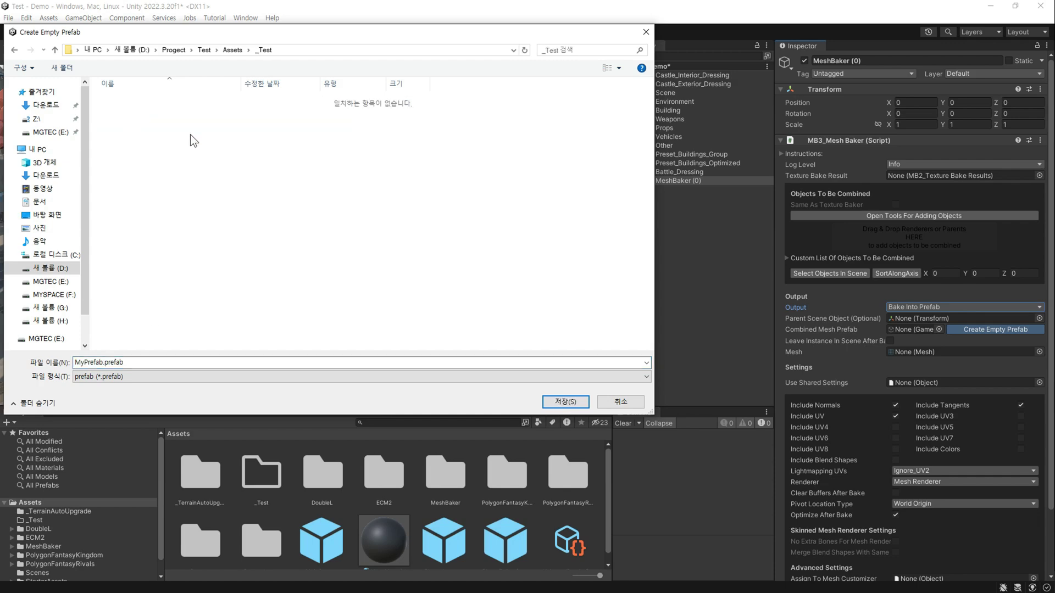
pyautogui.click(566, 402)
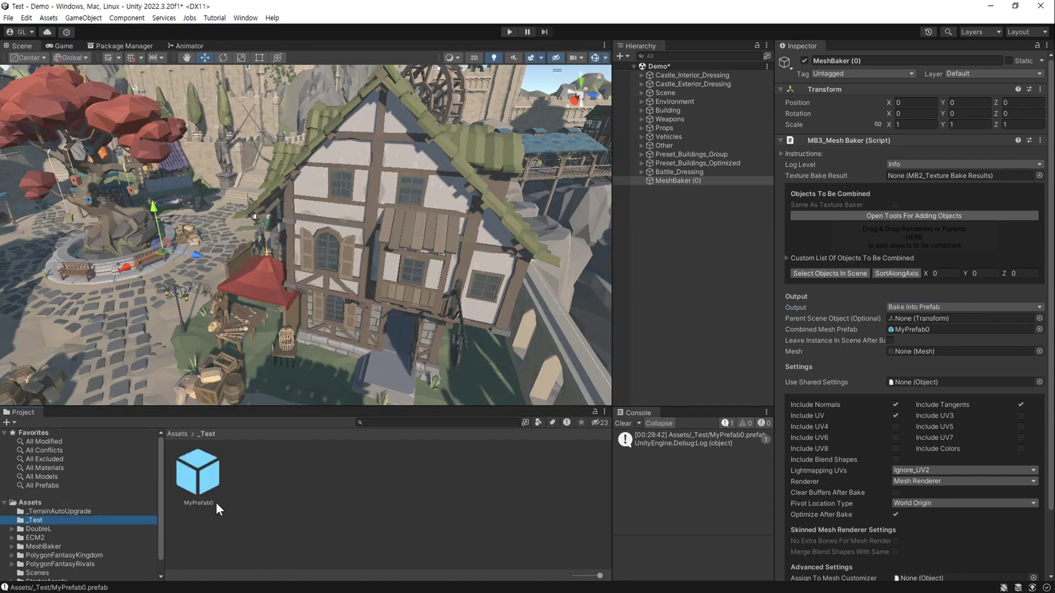
pyautogui.click(208, 477)
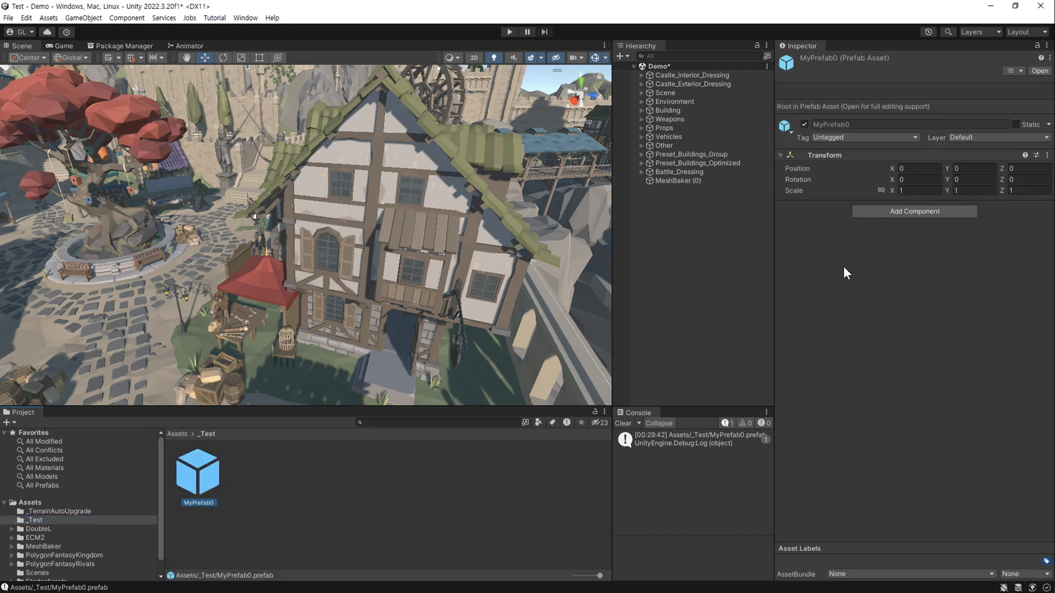
# Drag Preset_Buildings_Group's 270 house renderers onto MeshBaker (0) and bake them into MyPrefab0.
pyautogui.click(675, 181)
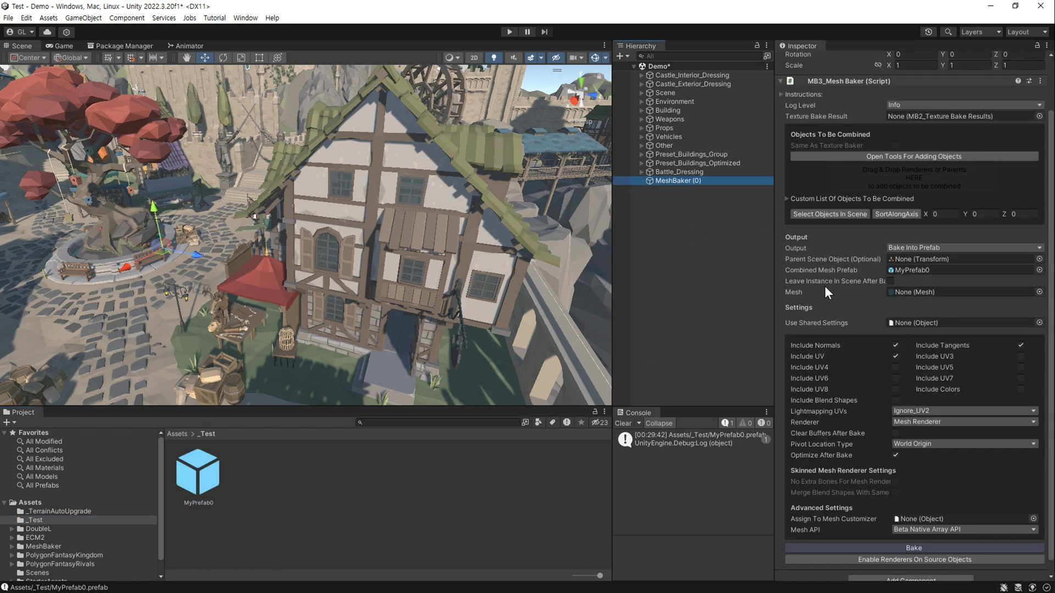
pyautogui.scroll(-1, 825, 286)
pyautogui.click(642, 155)
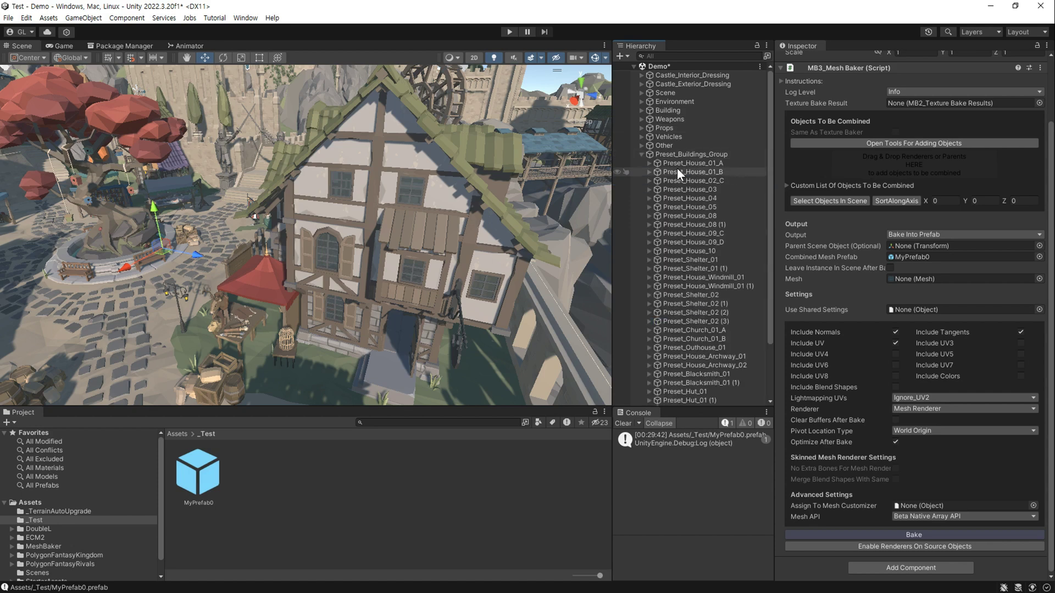
pyautogui.click(678, 164)
pyautogui.hotkey('ctrl', 'z')
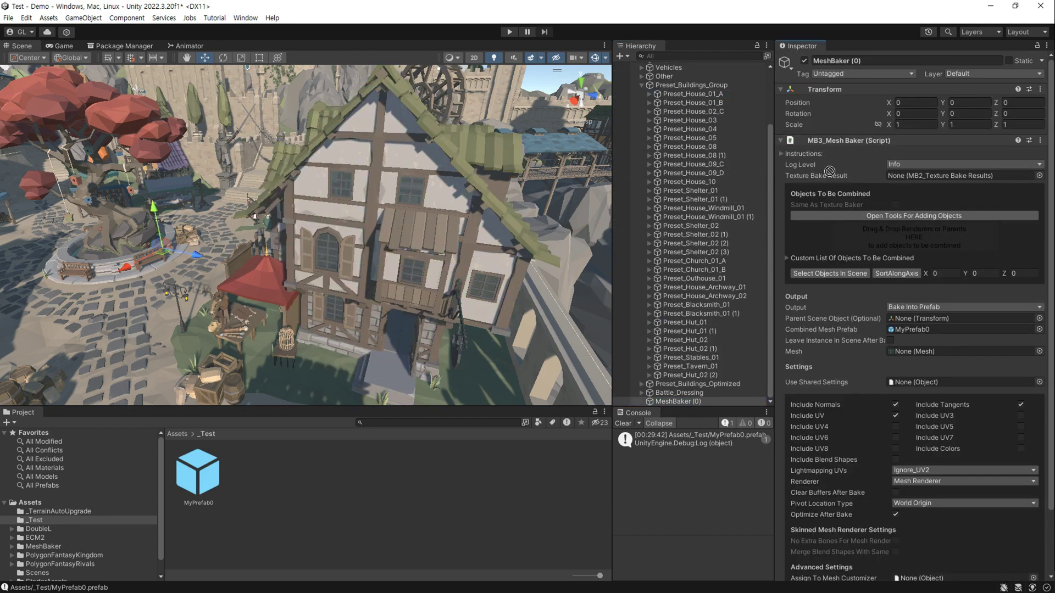
pyautogui.moveTo(861, 234); pyautogui.dragTo(832, 242)
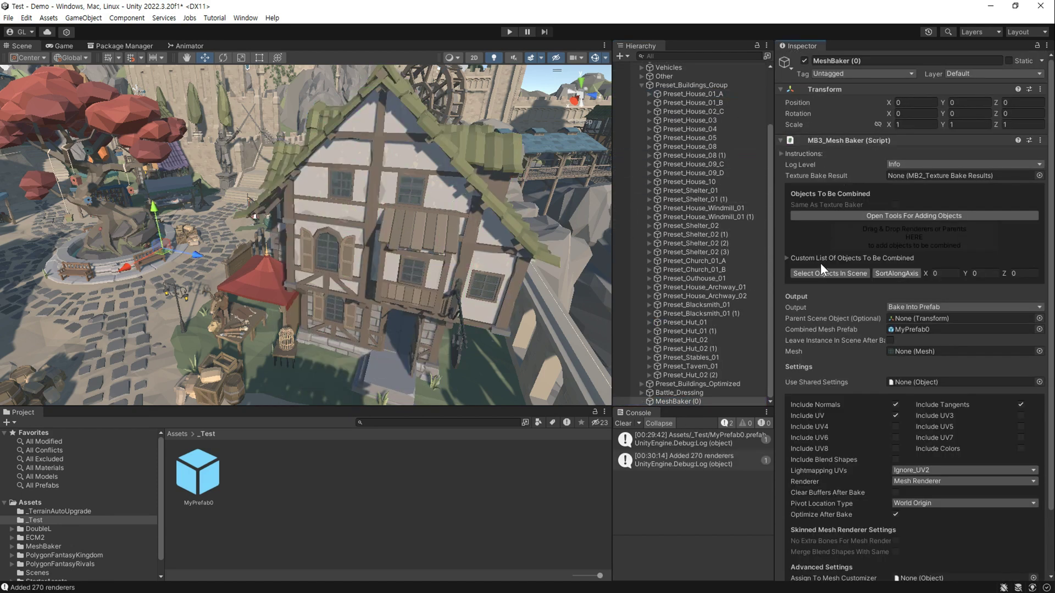
pyautogui.scroll(-3, 821, 258)
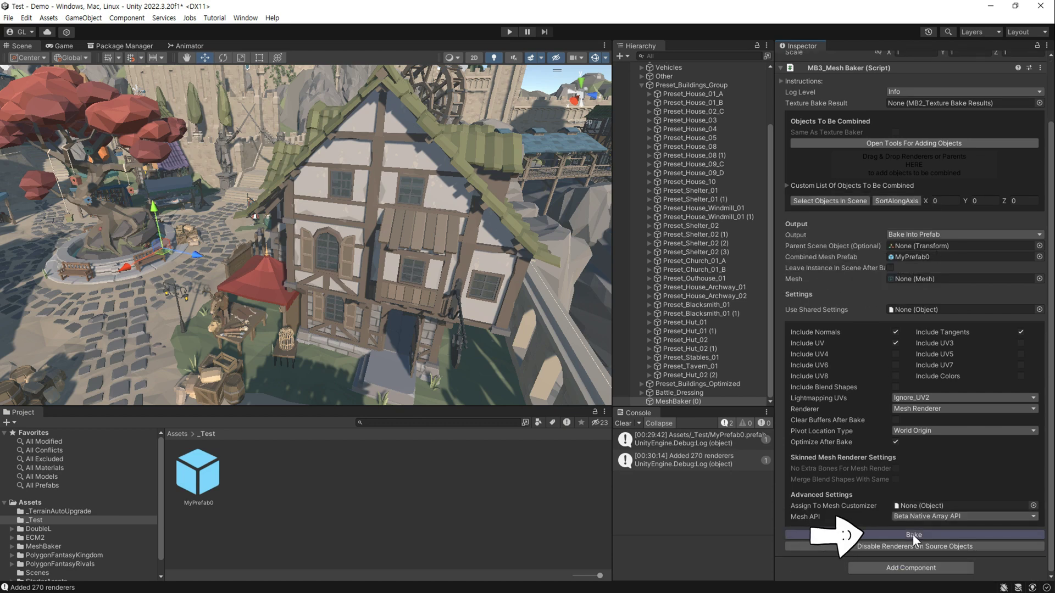
pyautogui.click(912, 534)
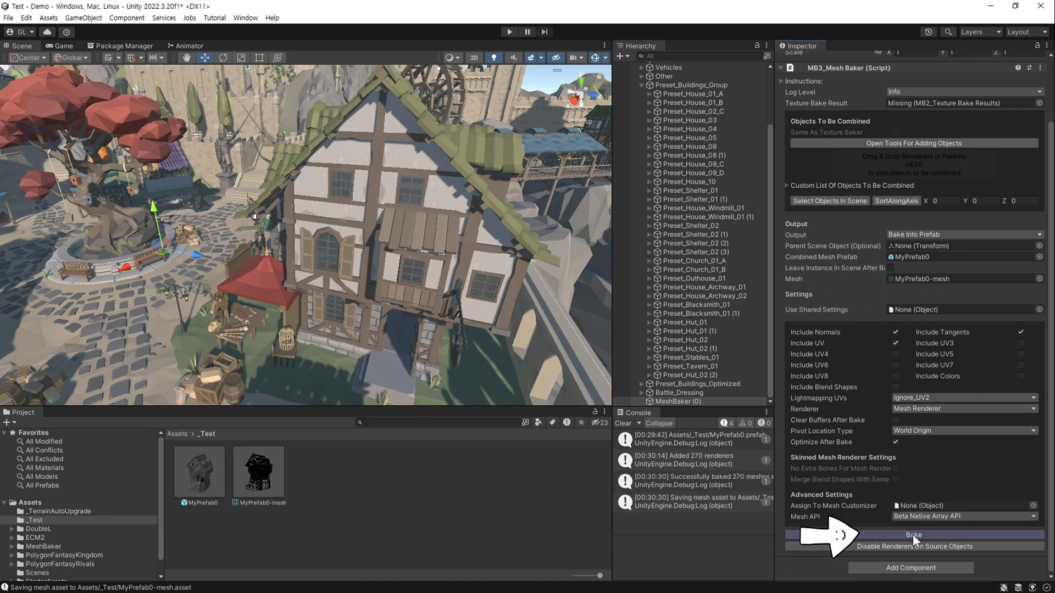
# Preview the baked MyPrefab0 from all sides and hide the original Preset_House_01_A house.
pyautogui.click(201, 471)
pyautogui.moveTo(883, 468); pyautogui.dragTo(293, 444)
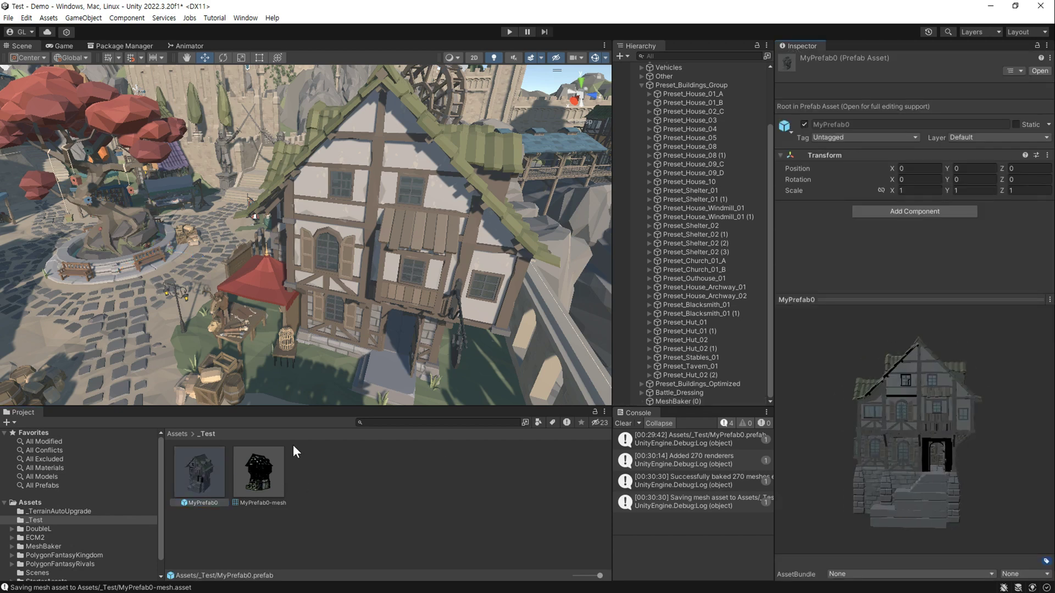
pyautogui.click(677, 93)
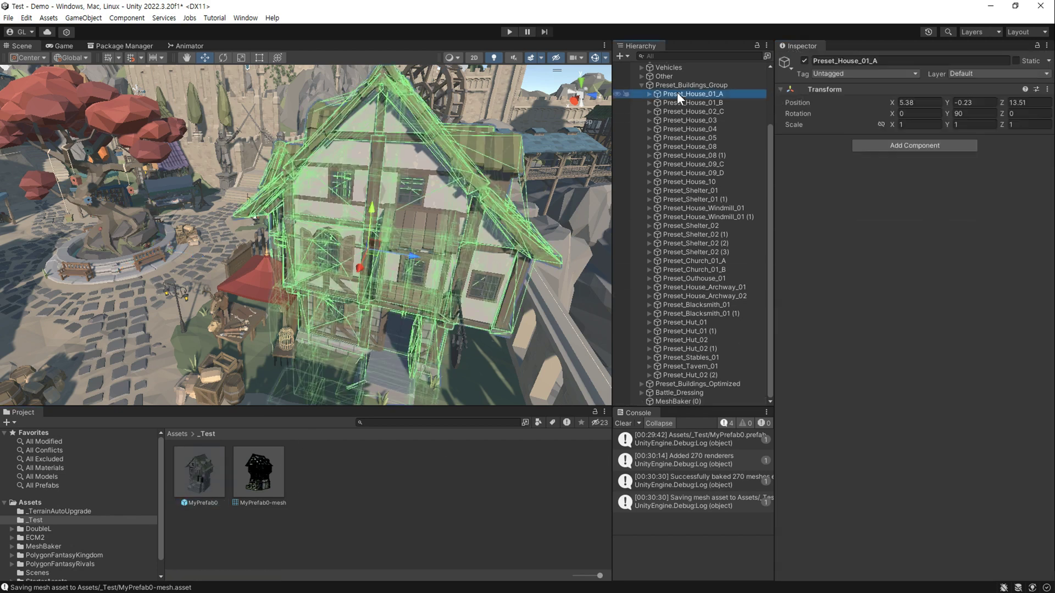
pyautogui.click(804, 60)
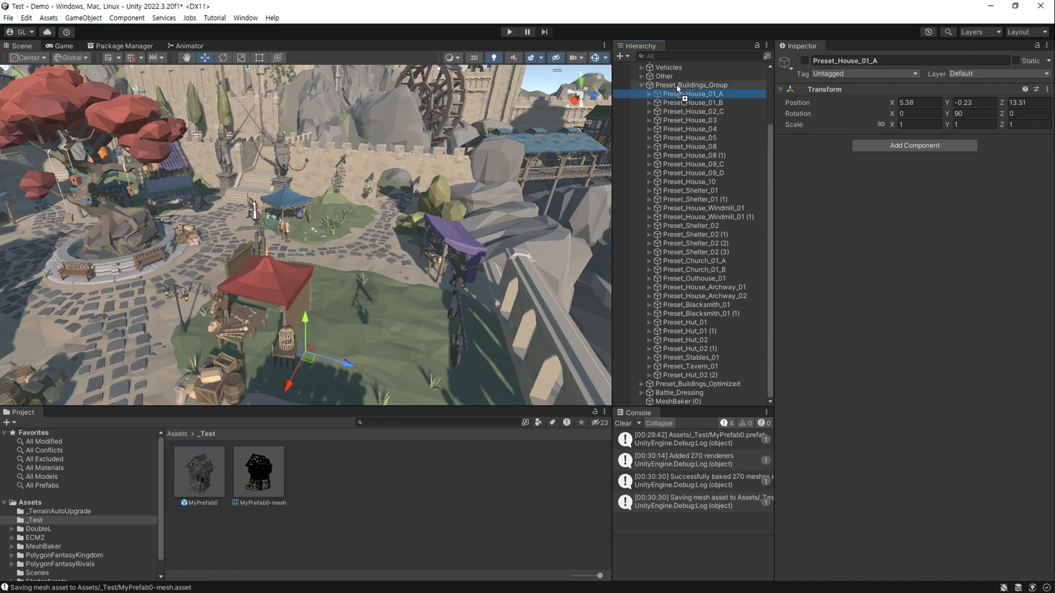
# Place MyPrefab0 in the scene and inspect its combined mesh and materials.
pyautogui.moveTo(200, 477); pyautogui.dragTo(692, 85)
pyautogui.click(650, 383)
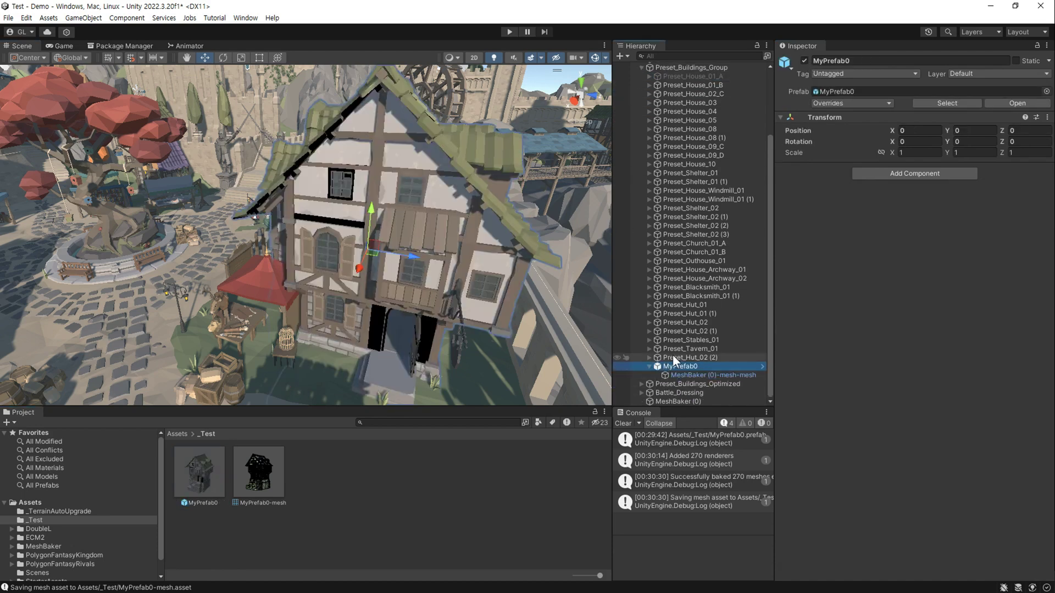
pyautogui.click(709, 376)
pyautogui.scroll(-1, 827, 503)
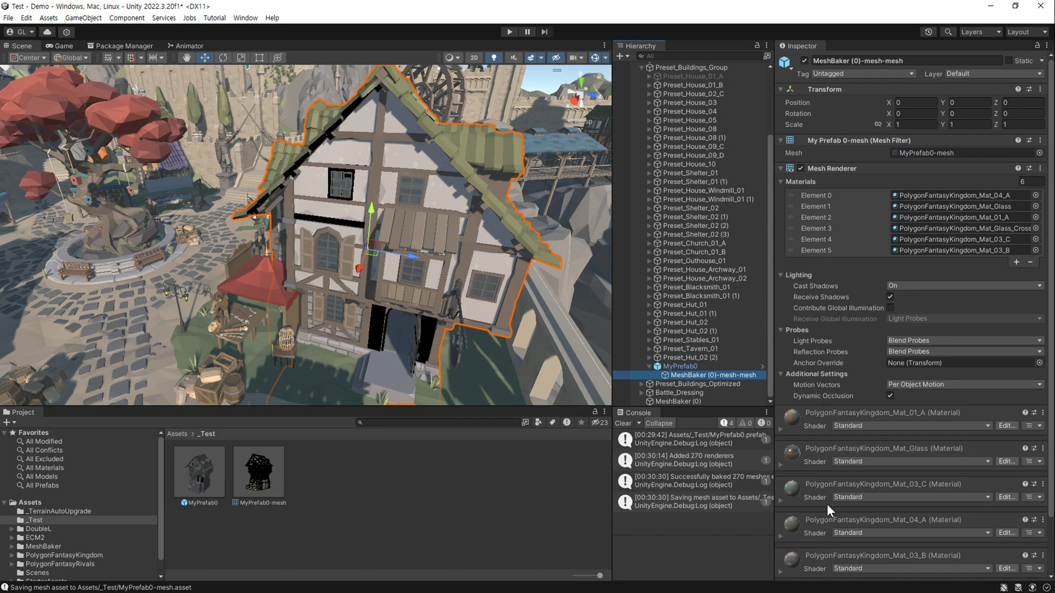
pyautogui.scroll(1, 820, 471)
pyautogui.click(780, 168)
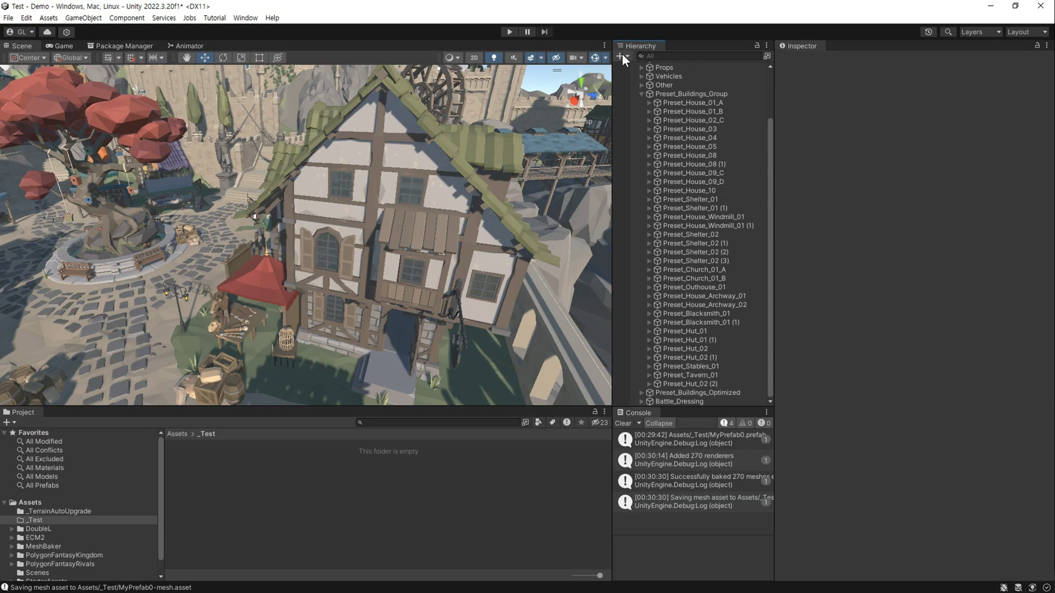
# Bring up the Hierarchy's Create Other > Mesh Baker options.
pyautogui.click(622, 54)
pyautogui.moveTo(658, 259)
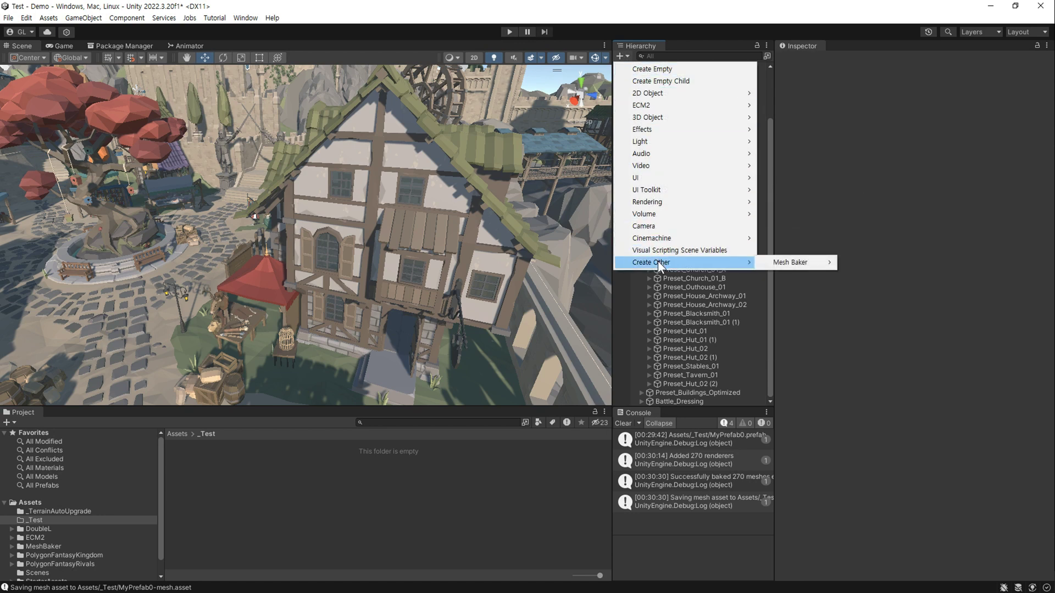
pyautogui.moveTo(806, 263)
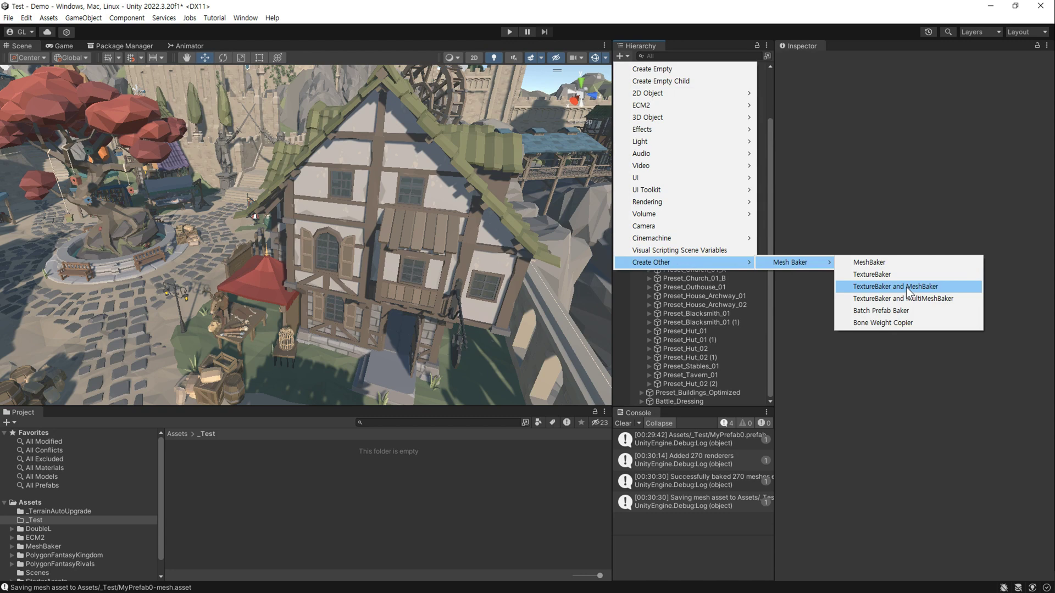
# Add a TextureBaker and MeshBaker pair, clear the Console, and check the child MeshBaker under TextureBaker (0).
pyautogui.click(950, 286)
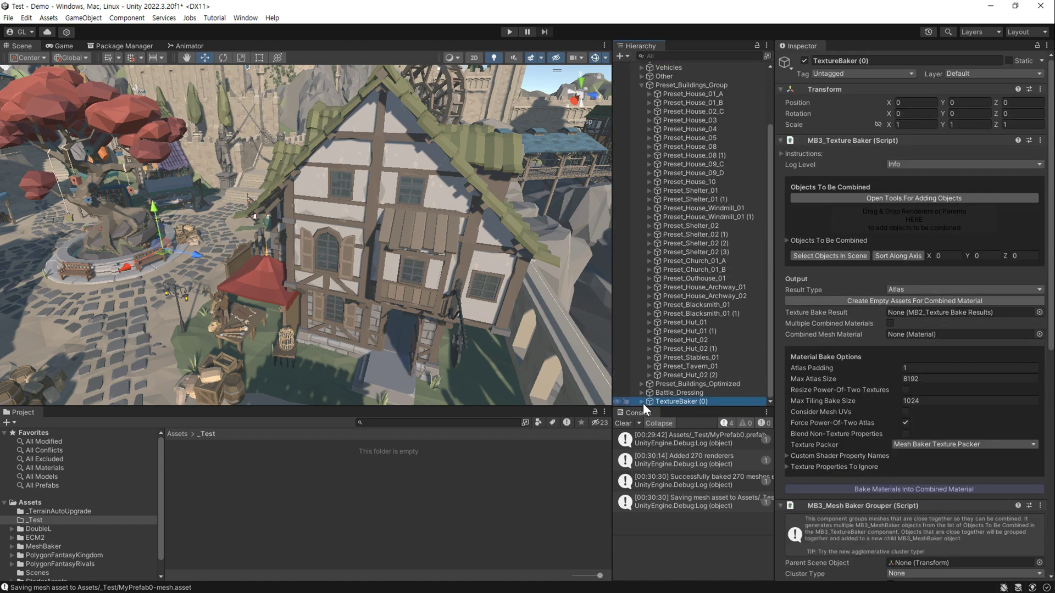
pyautogui.click(624, 423)
pyautogui.click(641, 401)
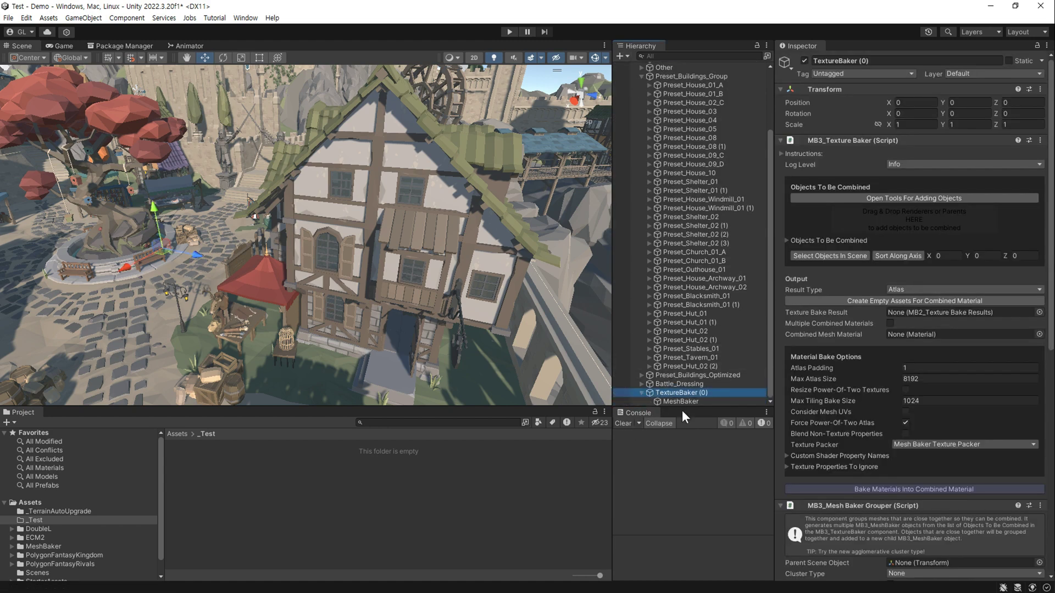
pyautogui.click(682, 401)
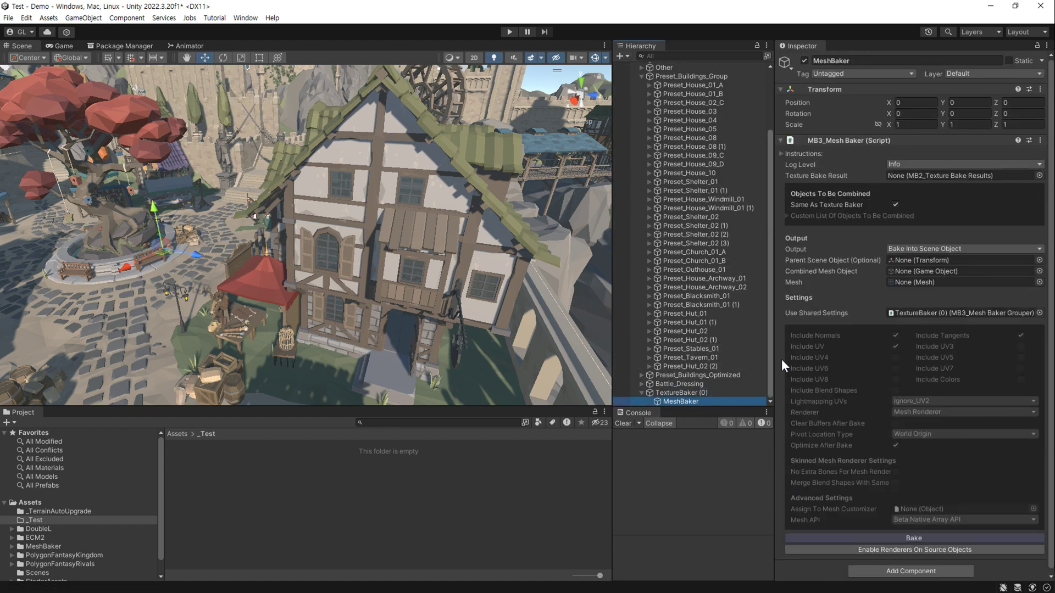
pyautogui.click(678, 393)
pyautogui.click(643, 393)
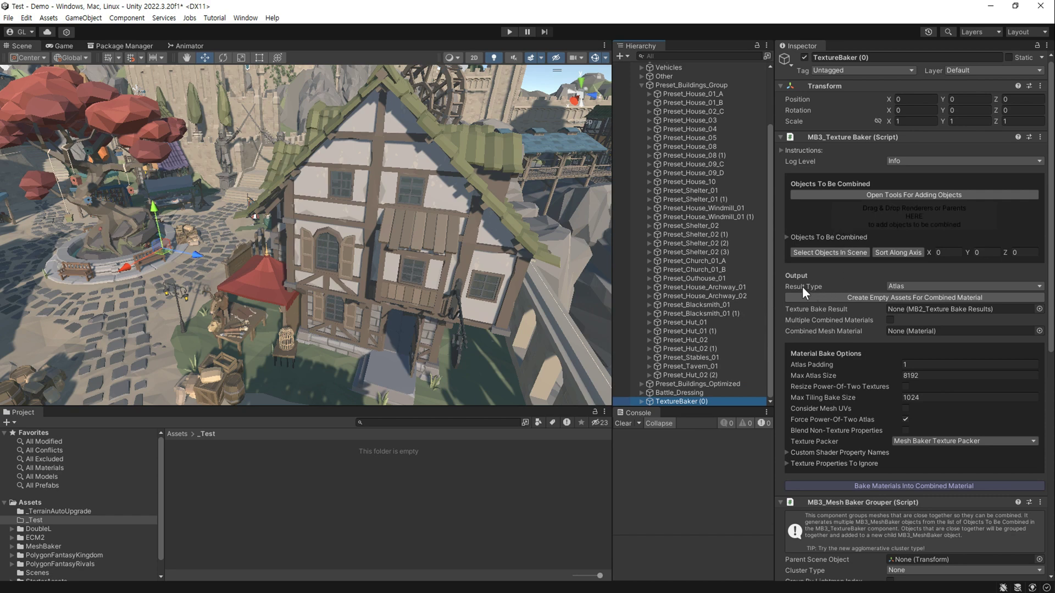
# Keep the result type as Atlas and drop the 270 building renderers into the objects to combine.
pyautogui.click(906, 288)
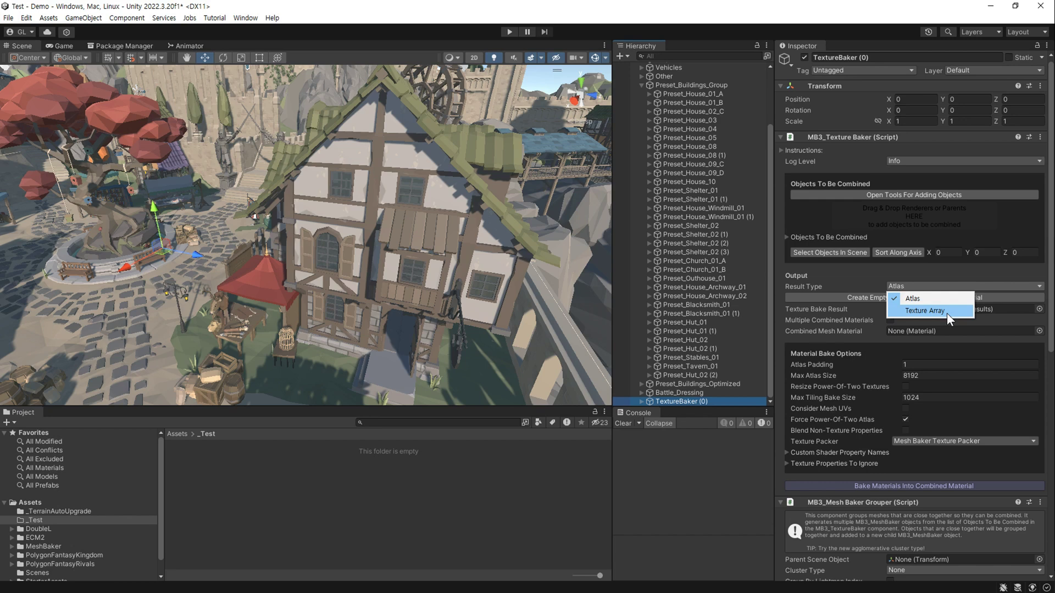
pyautogui.click(924, 298)
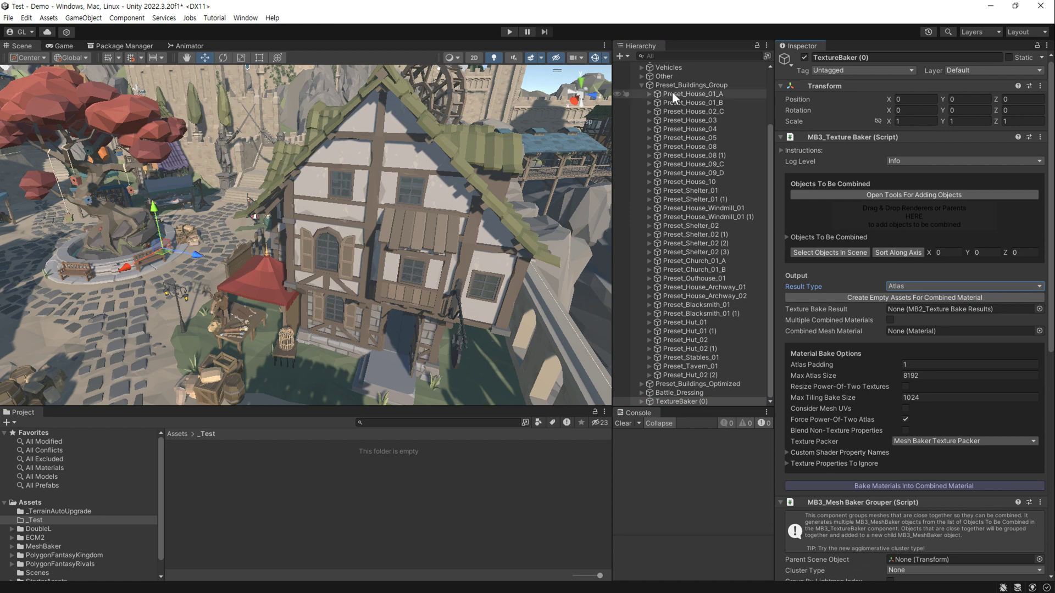
pyautogui.moveTo(672, 92); pyautogui.dragTo(871, 211)
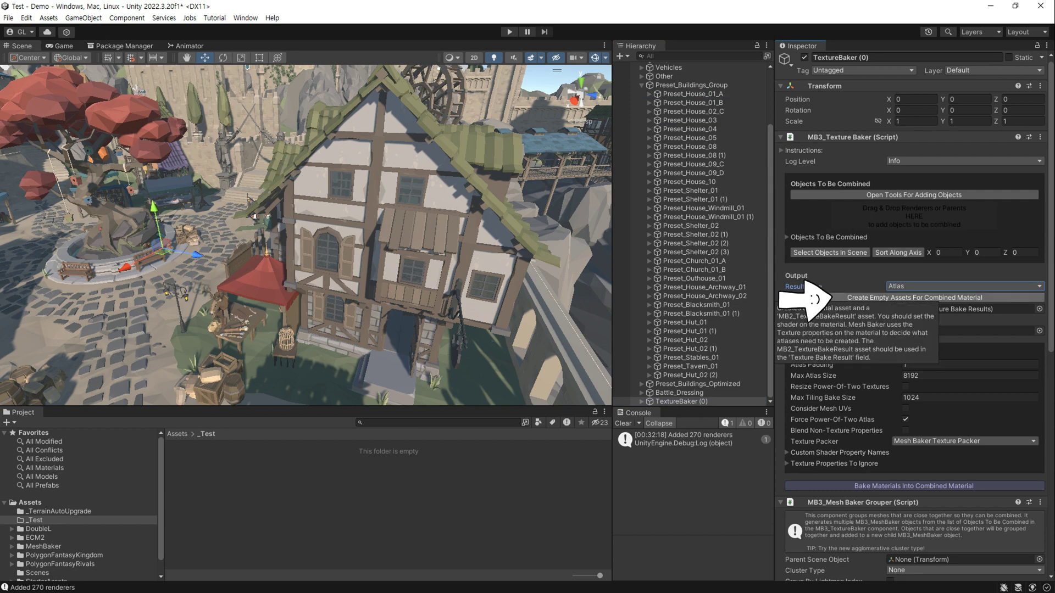
# Create empty combined-material assets named Test in the Assets/_Test folder.
pyautogui.click(841, 297)
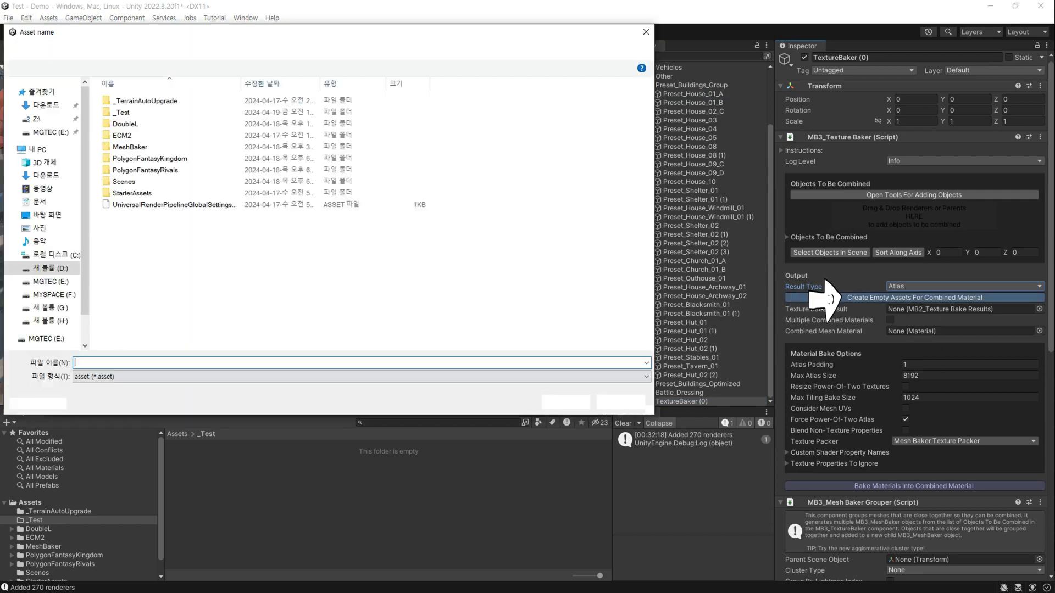
pyautogui.doubleClick(122, 112)
pyautogui.click(293, 363)
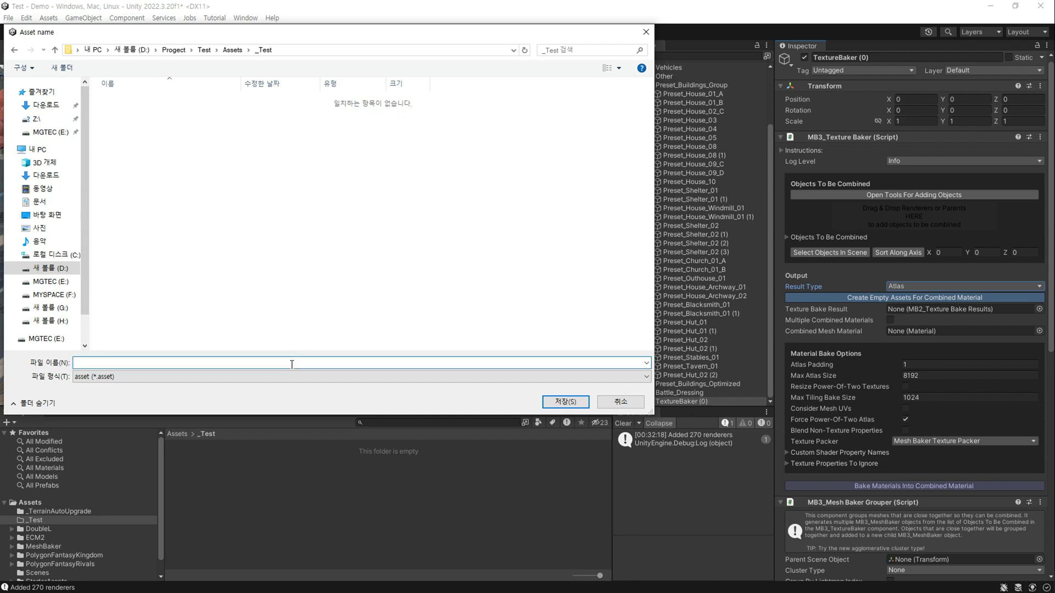
pyautogui.write('Test')
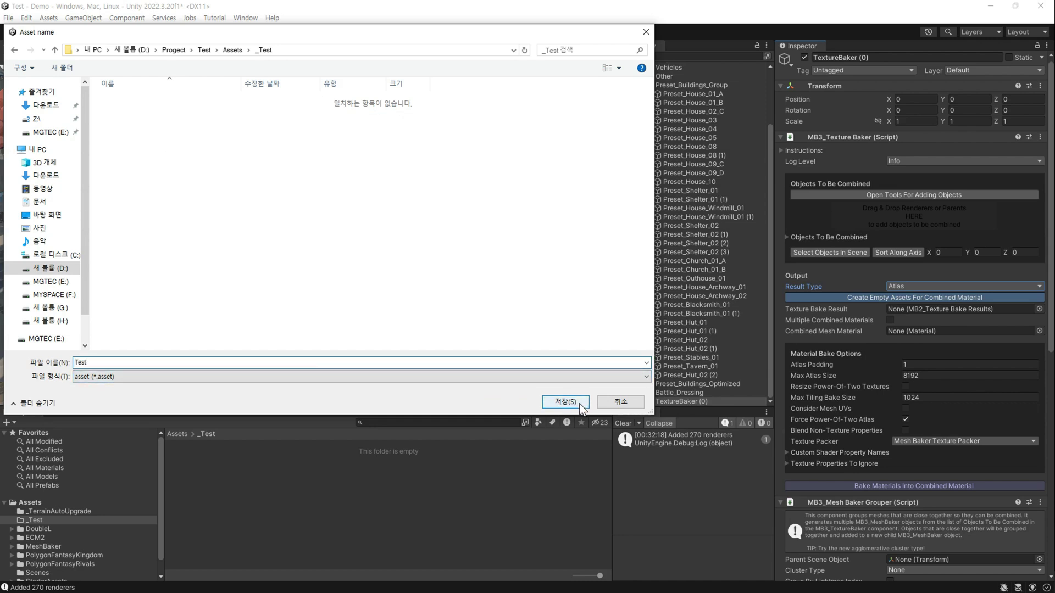
pyautogui.click(577, 403)
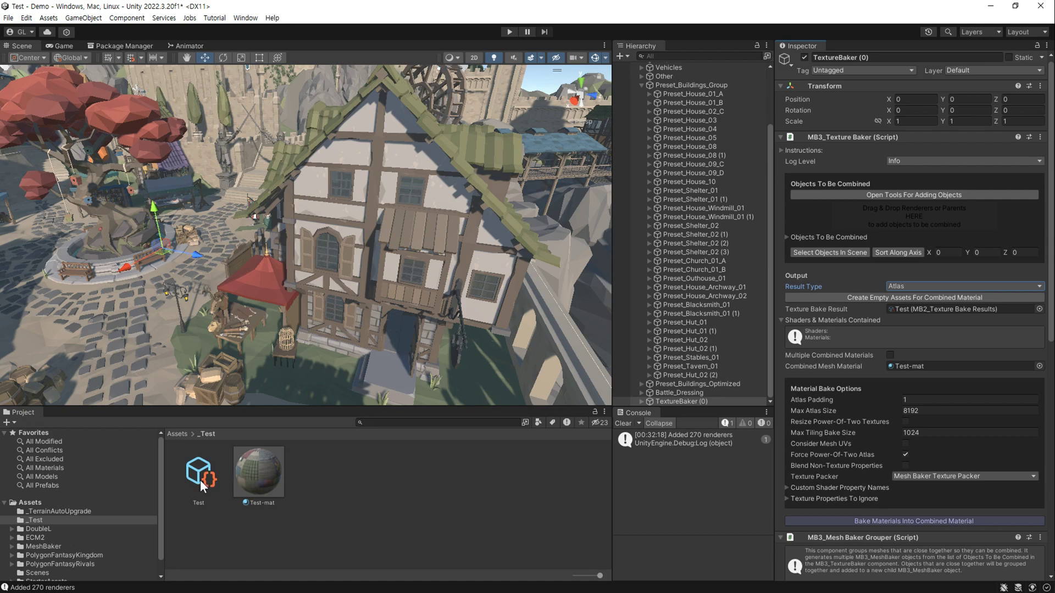
# Tick Consider Mesh UVs, set Max Atlas Size to 2048, and enable Multiple Combined Materials.
pyautogui.scroll(-3, 821, 305)
pyautogui.scroll(-2, 810, 279)
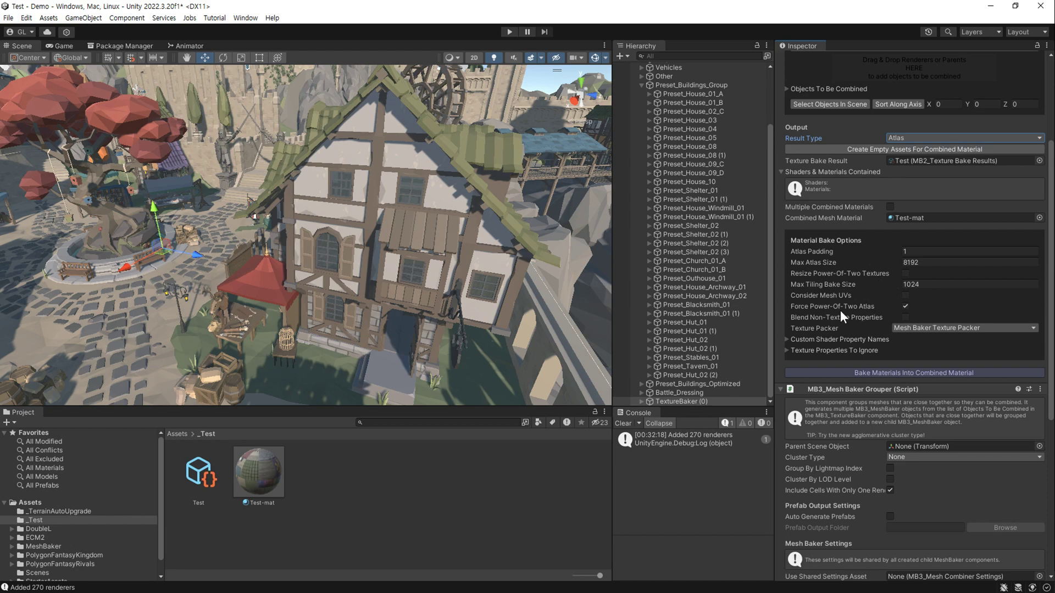
pyautogui.moveTo(812, 295)
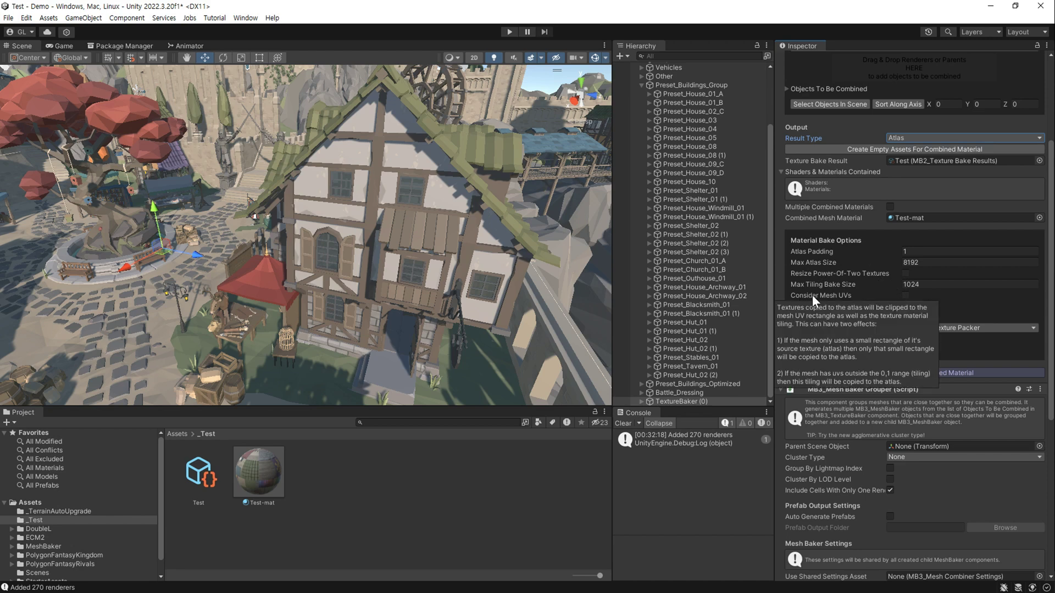
pyautogui.click(904, 296)
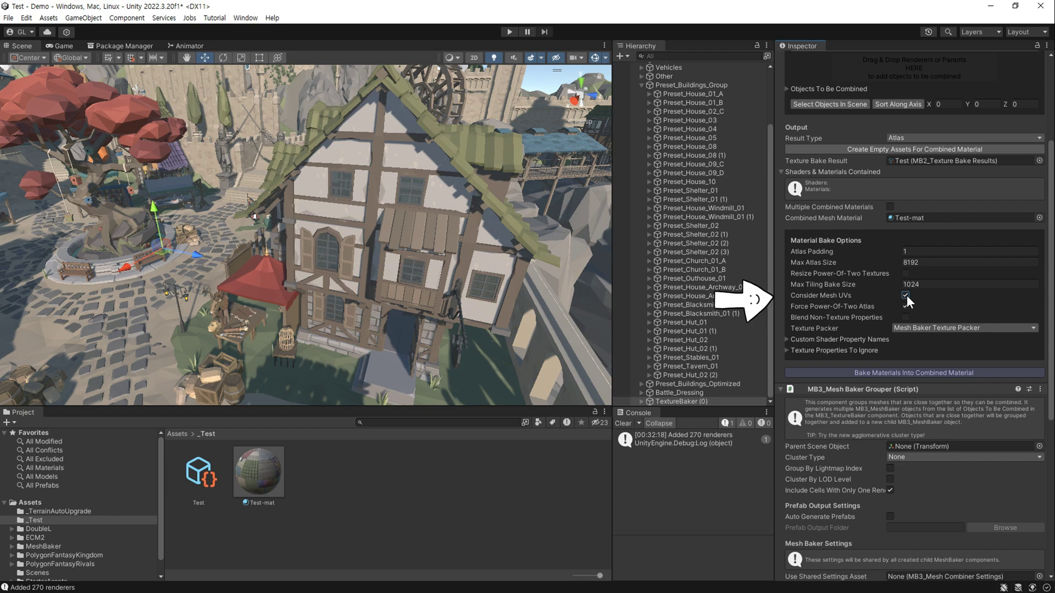
pyautogui.click(920, 265)
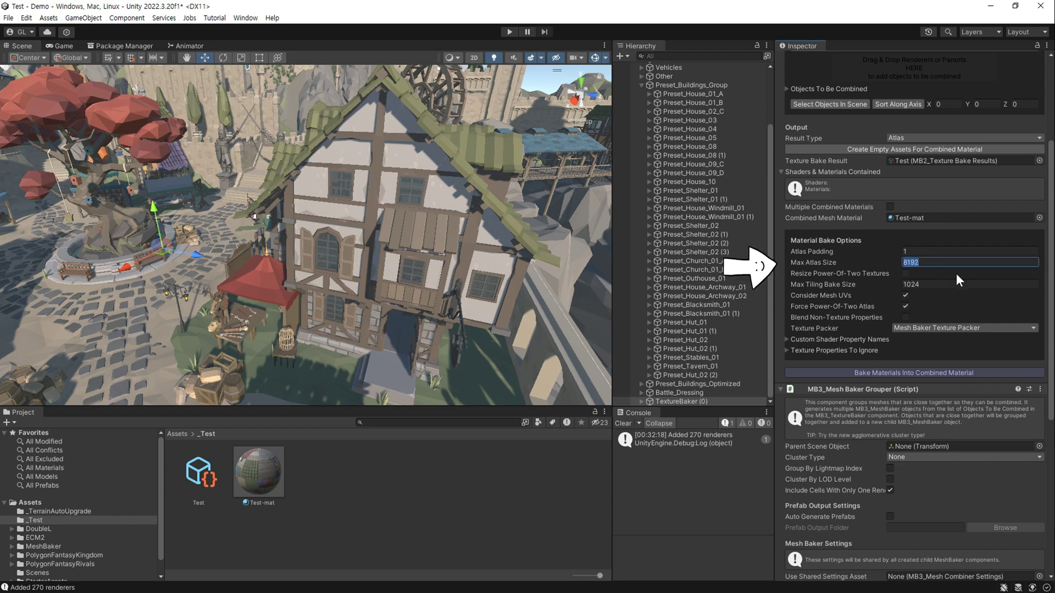
pyautogui.write('2048')
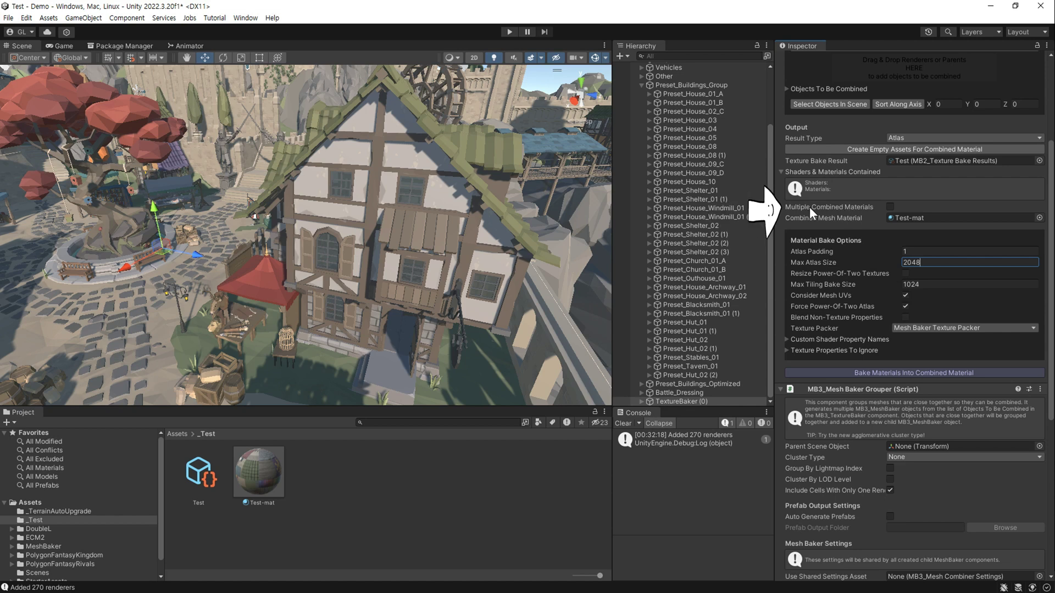
pyautogui.click(889, 207)
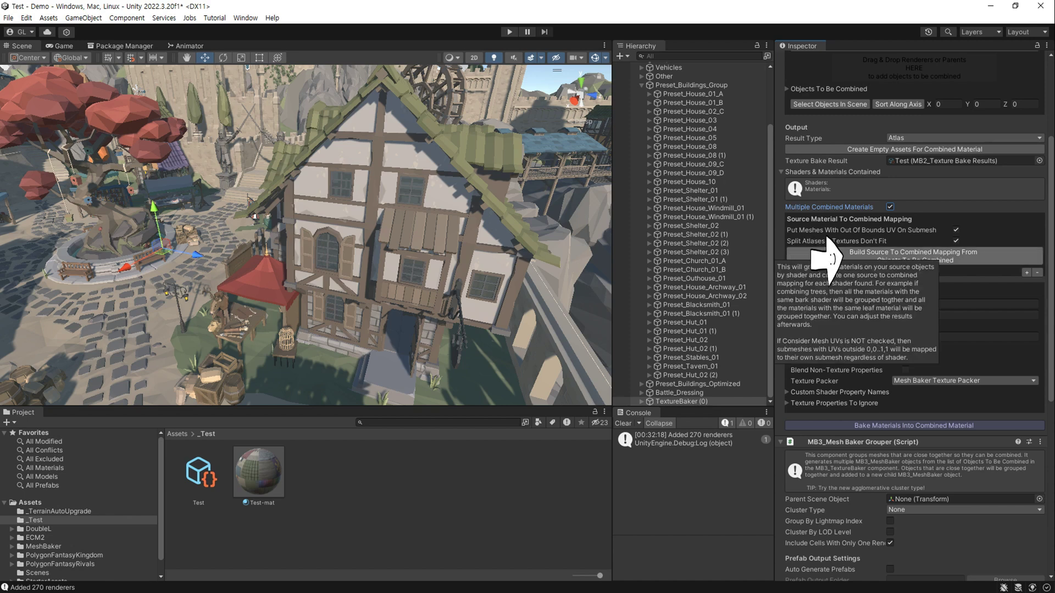
# Build the source-to-combined material mapping and locate the submesh source materials.
pyautogui.click(989, 258)
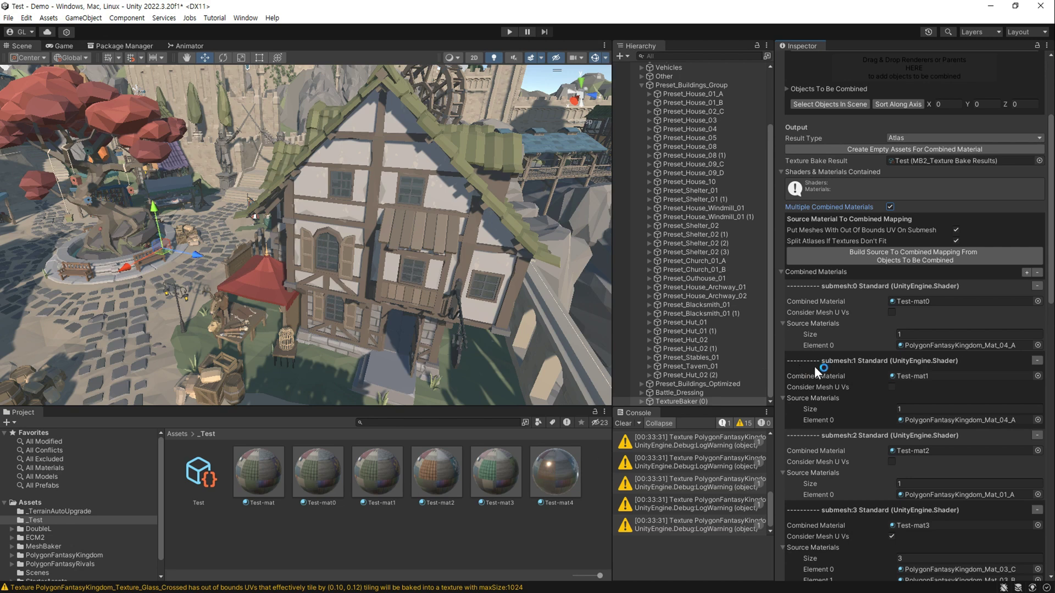
pyautogui.scroll(-3, 847, 362)
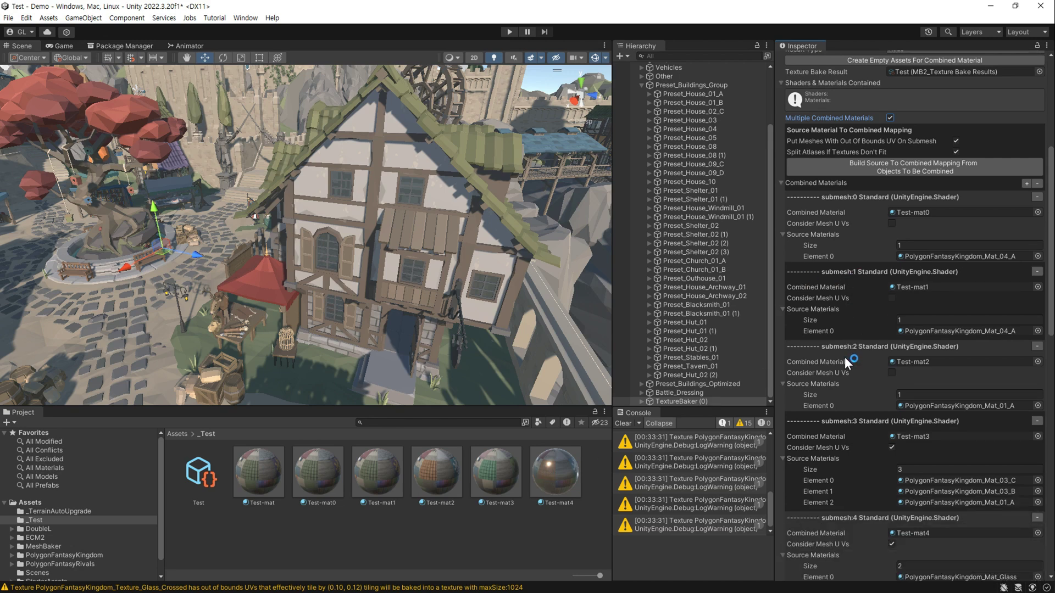
pyautogui.click(933, 258)
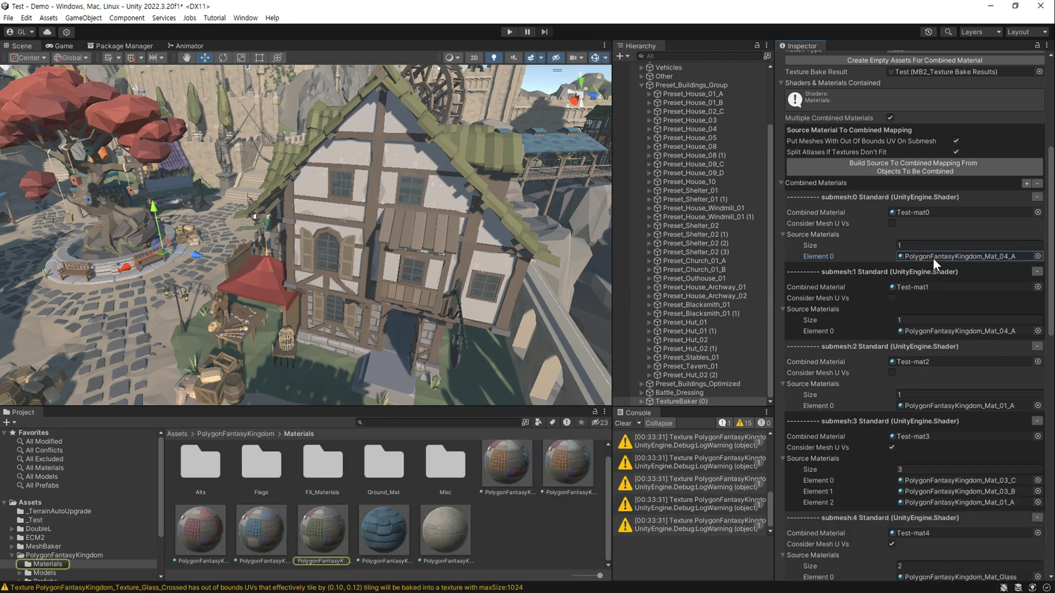
pyautogui.click(925, 406)
pyautogui.scroll(-3, 879, 401)
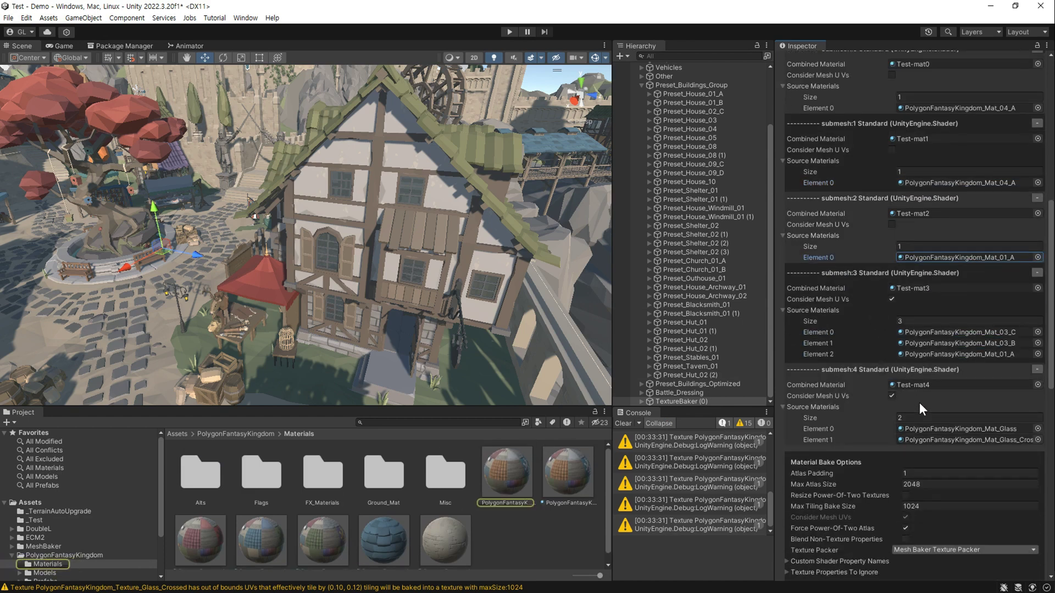
pyautogui.click(919, 402)
pyautogui.scroll(3, 930, 304)
# Remove the Test-mat1 and Test-mat2 entries and set submesh 0's material count to 4.
pyautogui.click(1037, 245)
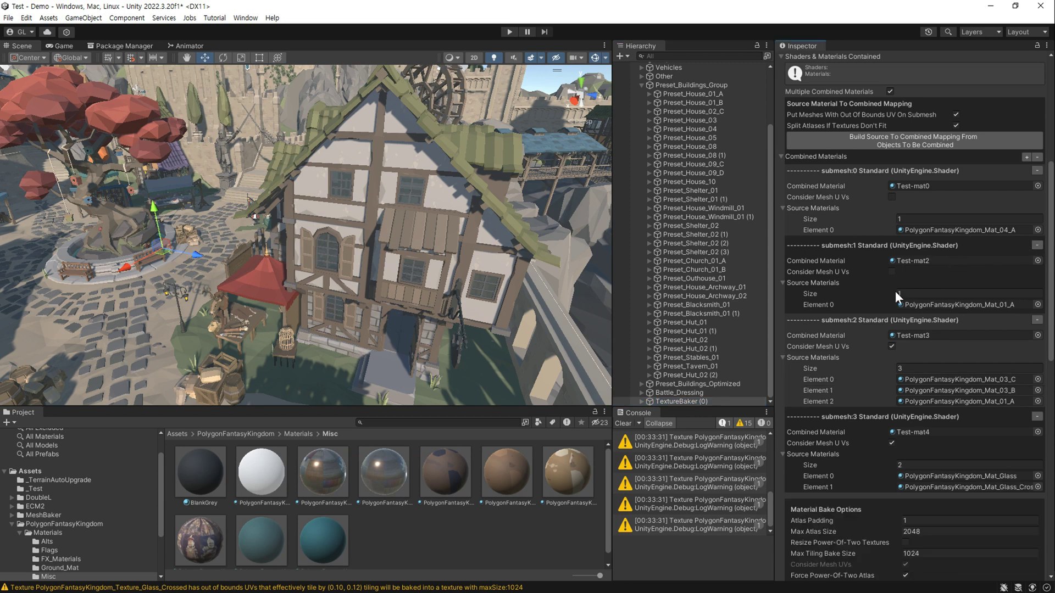
pyautogui.click(920, 306)
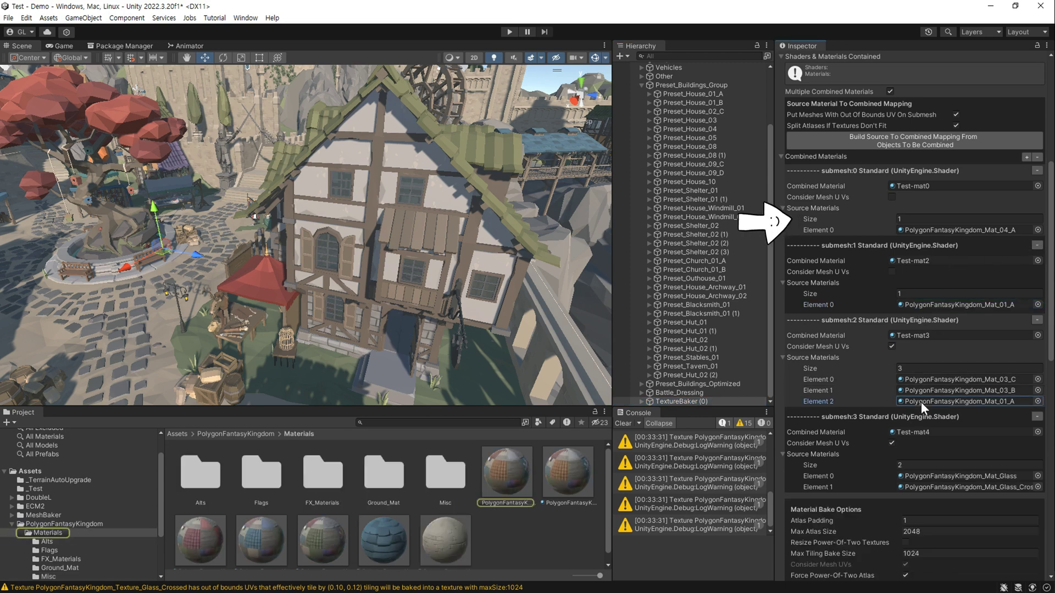
pyautogui.click(1038, 245)
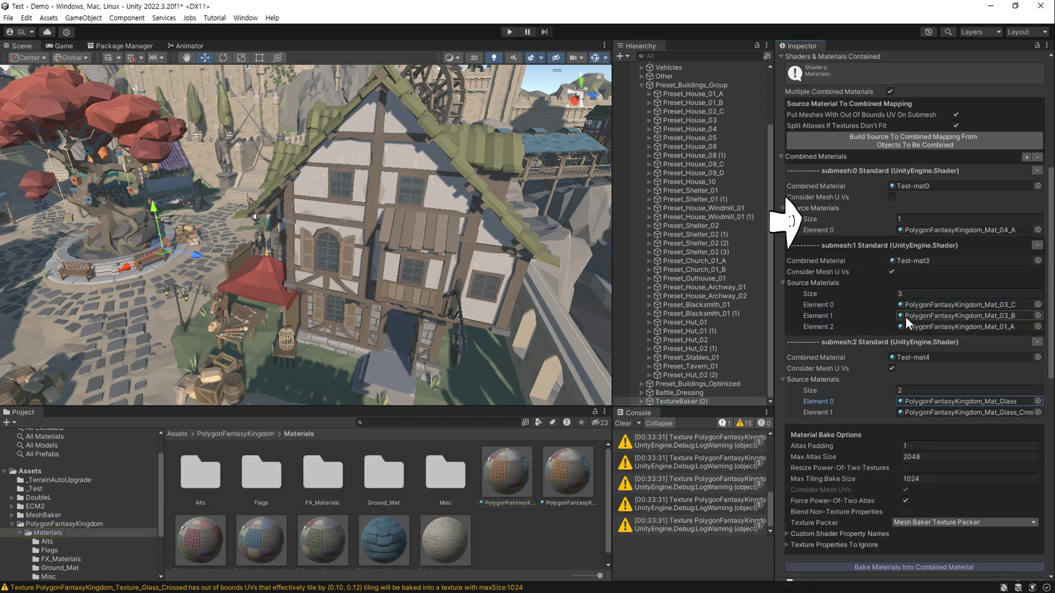
pyautogui.click(904, 220)
pyautogui.write('4')
pyautogui.press('Return')
# Fill submesh 0 with Mat_03_C, Mat_03_B and Mat_01_A, and remove the Test-mat3 entry.
pyautogui.click(933, 337)
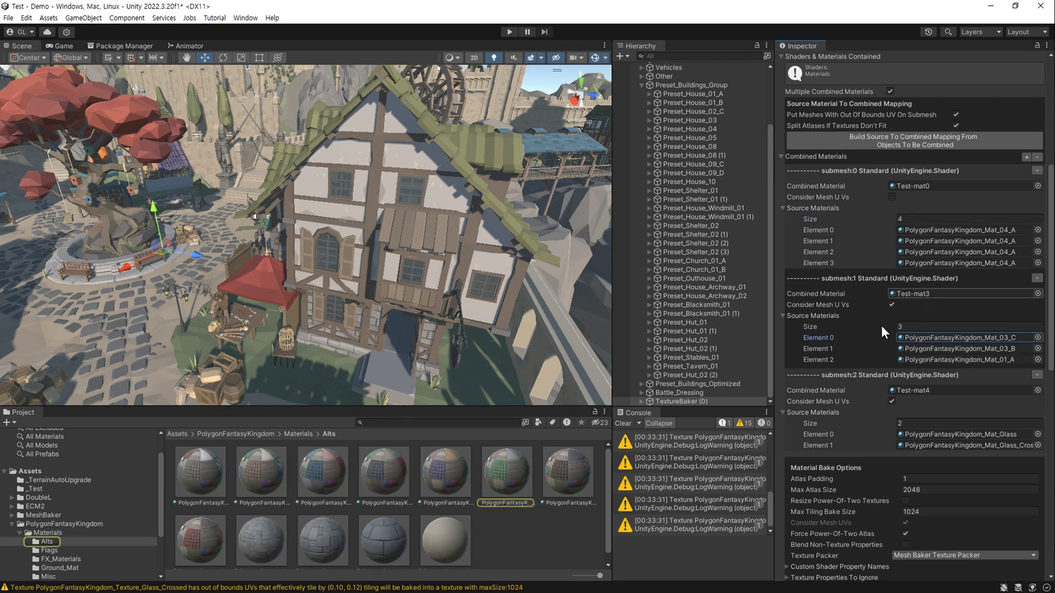
pyautogui.moveTo(916, 348); pyautogui.dragTo(917, 252)
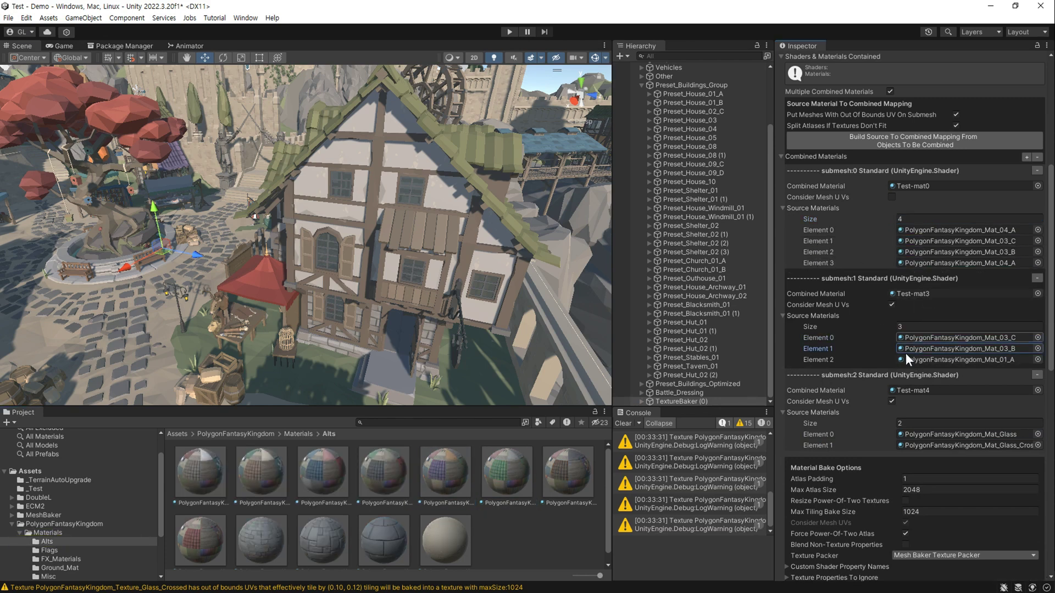
pyautogui.moveTo(906, 360); pyautogui.dragTo(922, 261)
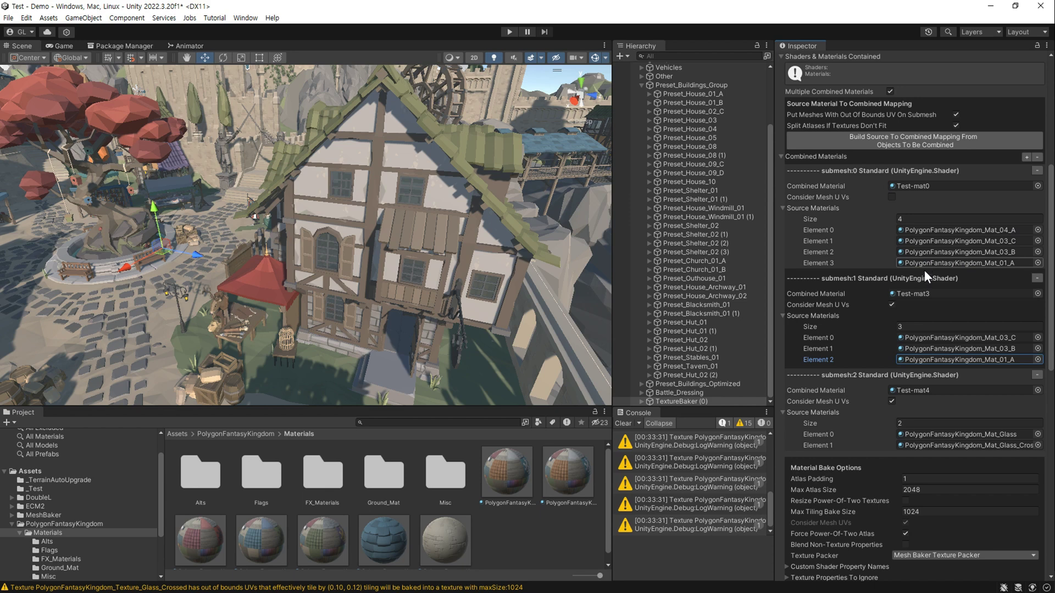
pyautogui.click(1038, 278)
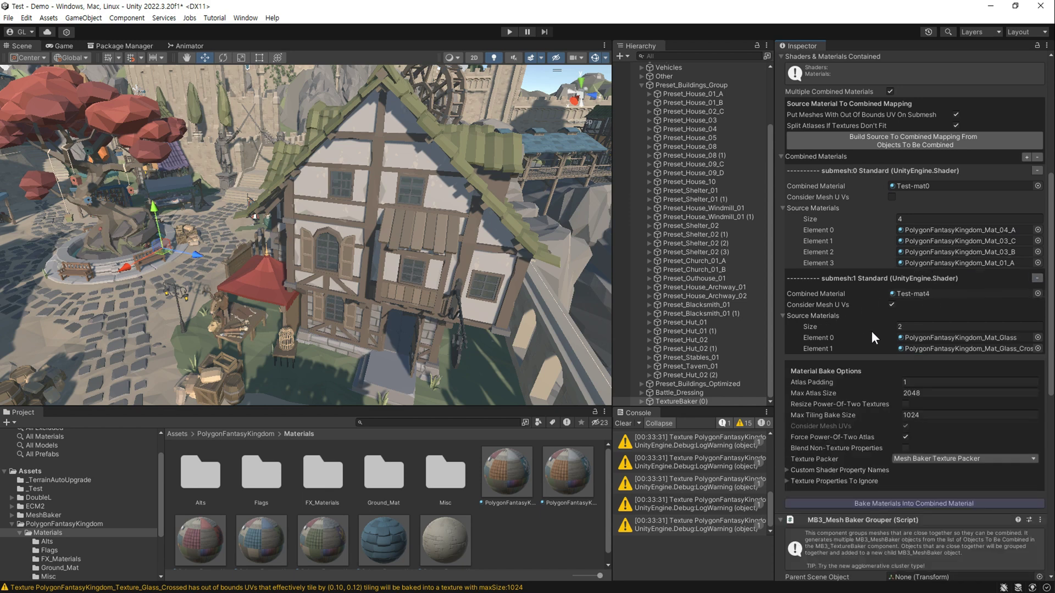
pyautogui.scroll(-3, 874, 324)
pyautogui.scroll(2, 862, 300)
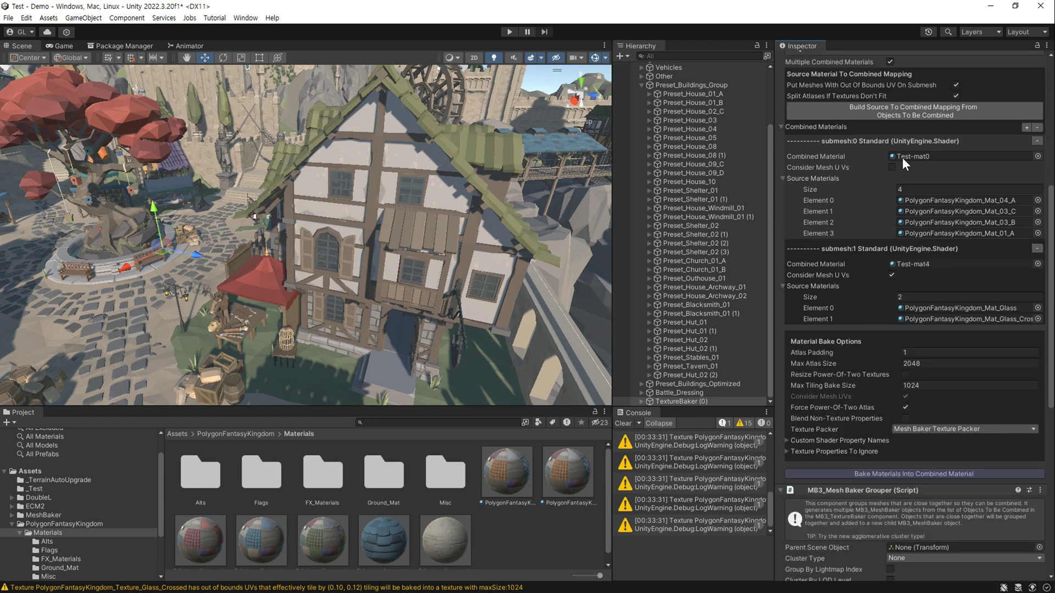
# Check the PolygonFantasyKingdom_Mat_01_A material, then make submesh 0 consider mesh UVs.
pyautogui.click(521, 471)
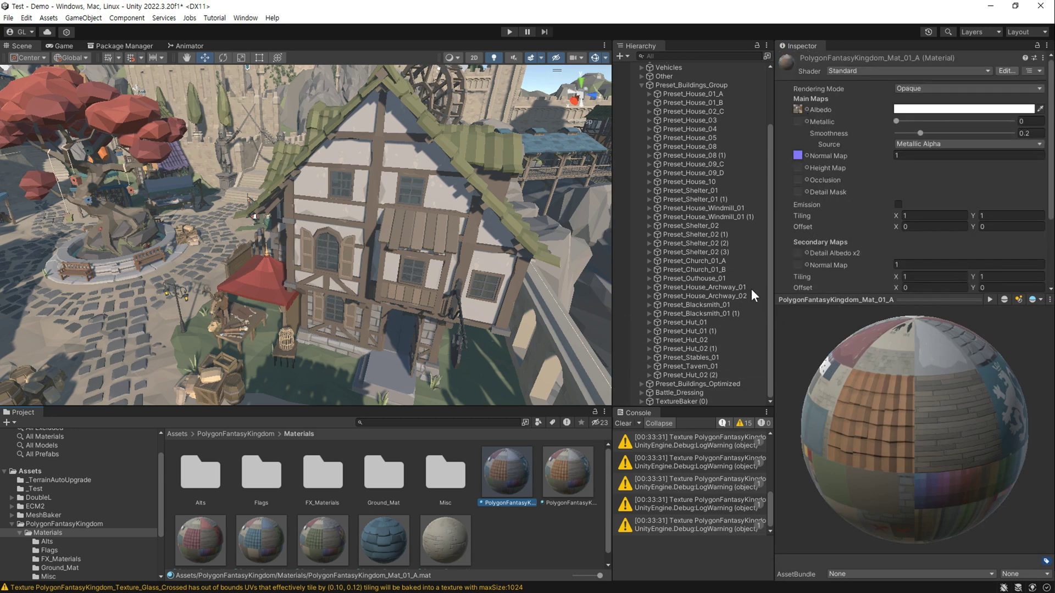
pyautogui.click(678, 401)
pyautogui.scroll(-5, 845, 324)
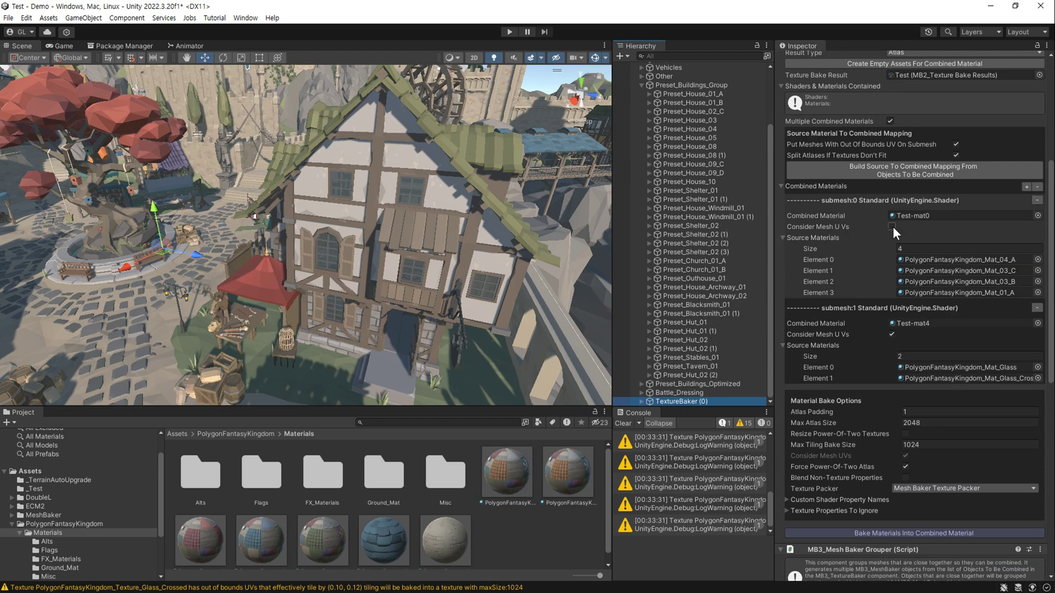
pyautogui.click(892, 227)
pyautogui.scroll(-8, 802, 254)
pyautogui.scroll(-2, 824, 243)
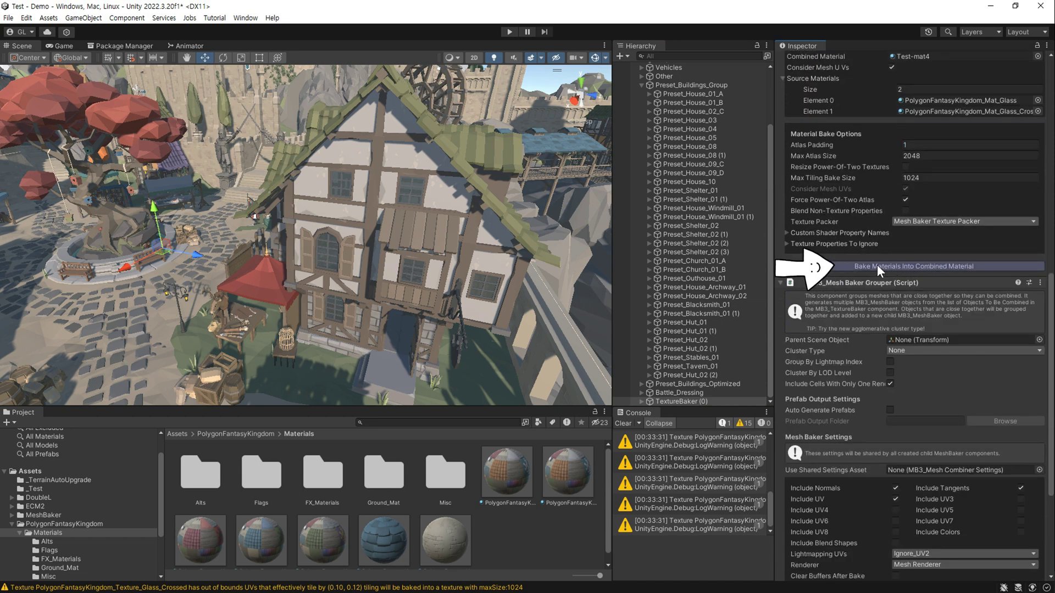
# Bake the combined atlas materials and review the Test-mat0 and Test-mat4 atlas textures in _Test.
pyautogui.click(903, 267)
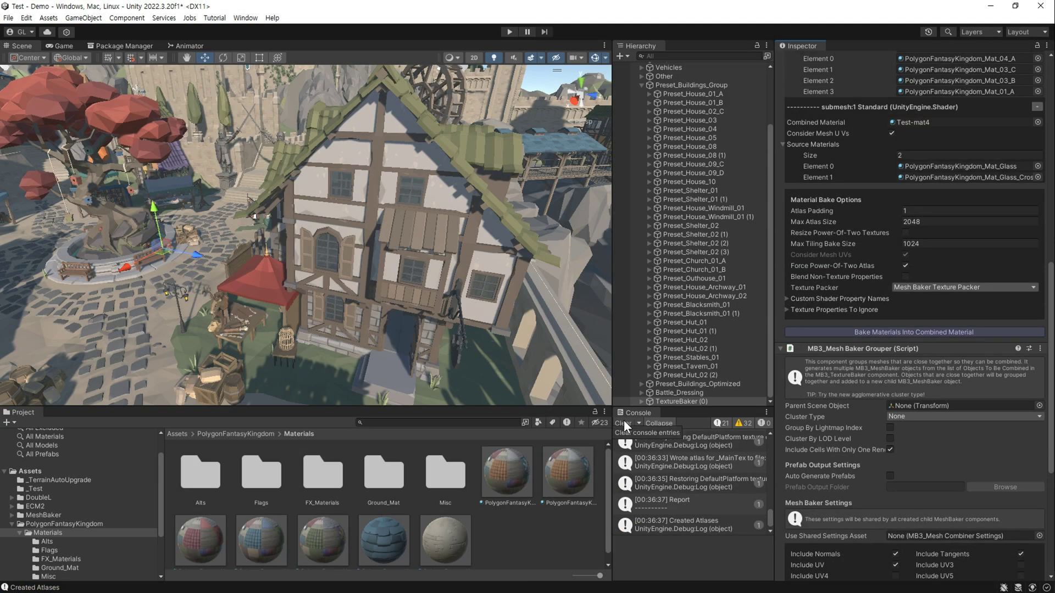
pyautogui.click(624, 422)
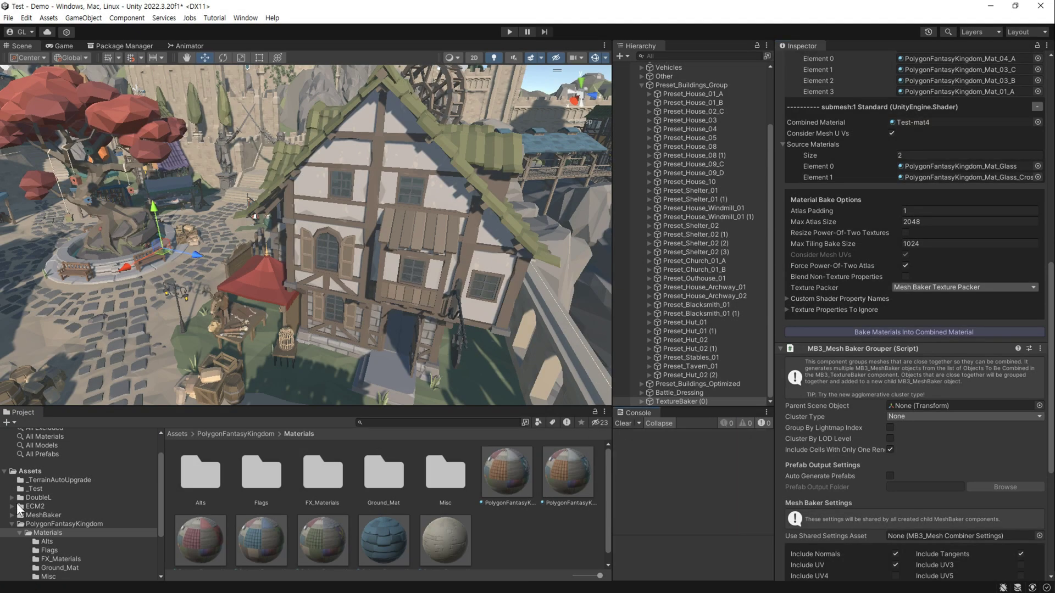
pyautogui.click(33, 489)
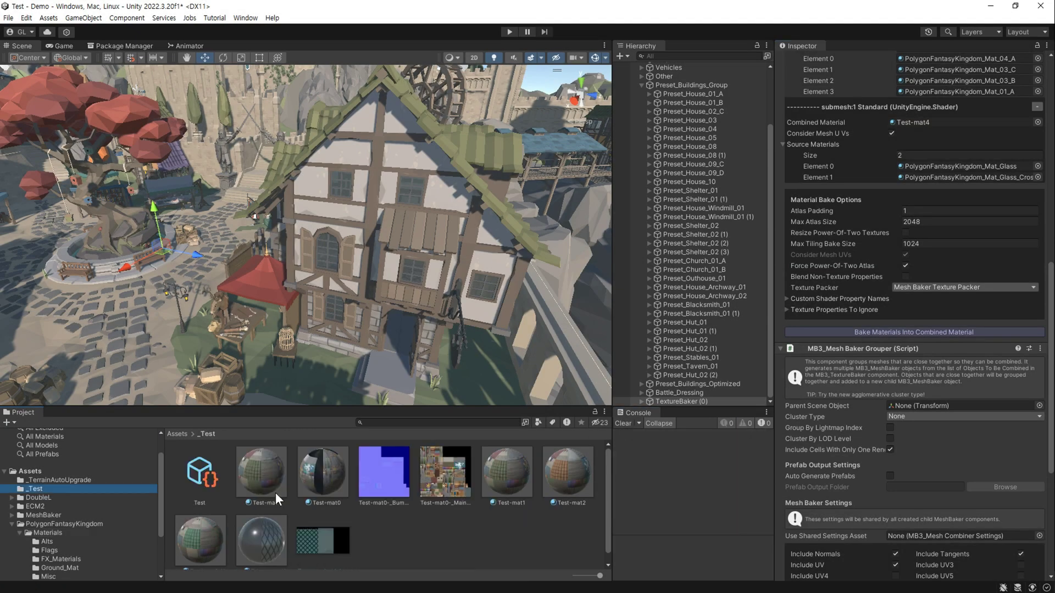
pyautogui.click(439, 481)
pyautogui.click(393, 478)
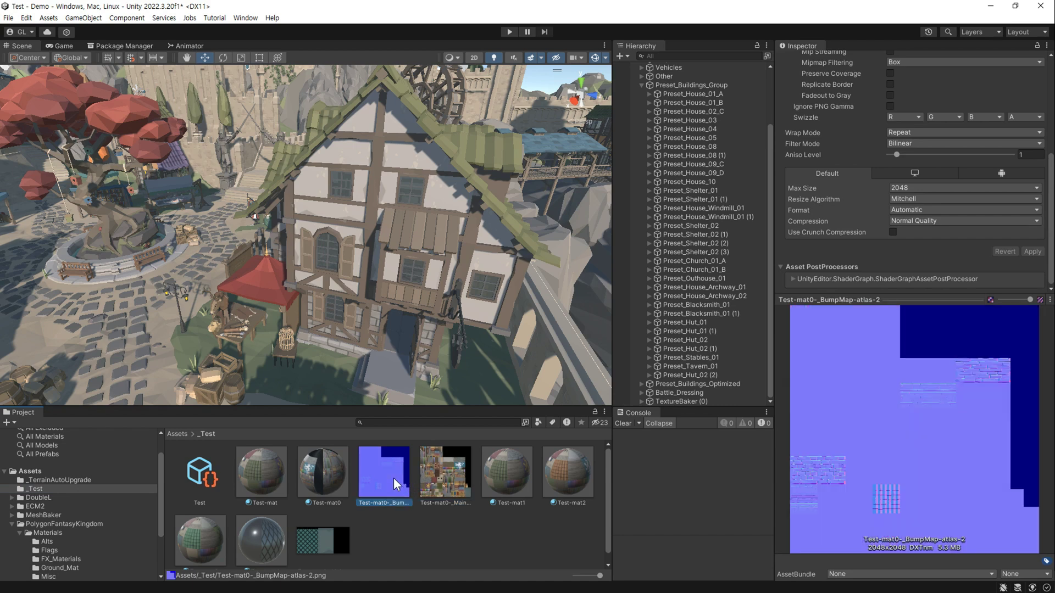
pyautogui.click(318, 541)
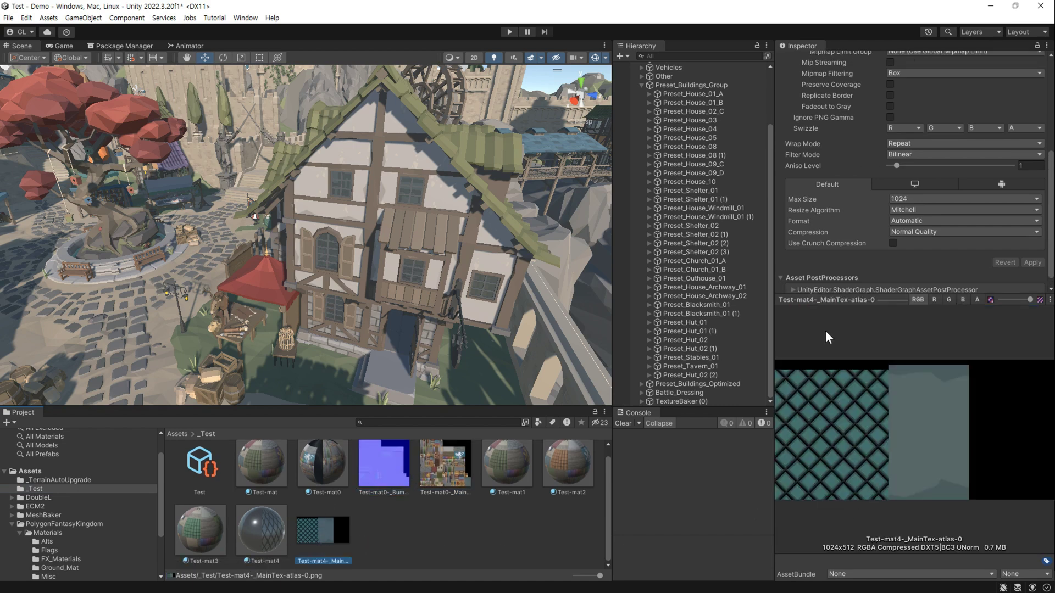
pyautogui.click(681, 401)
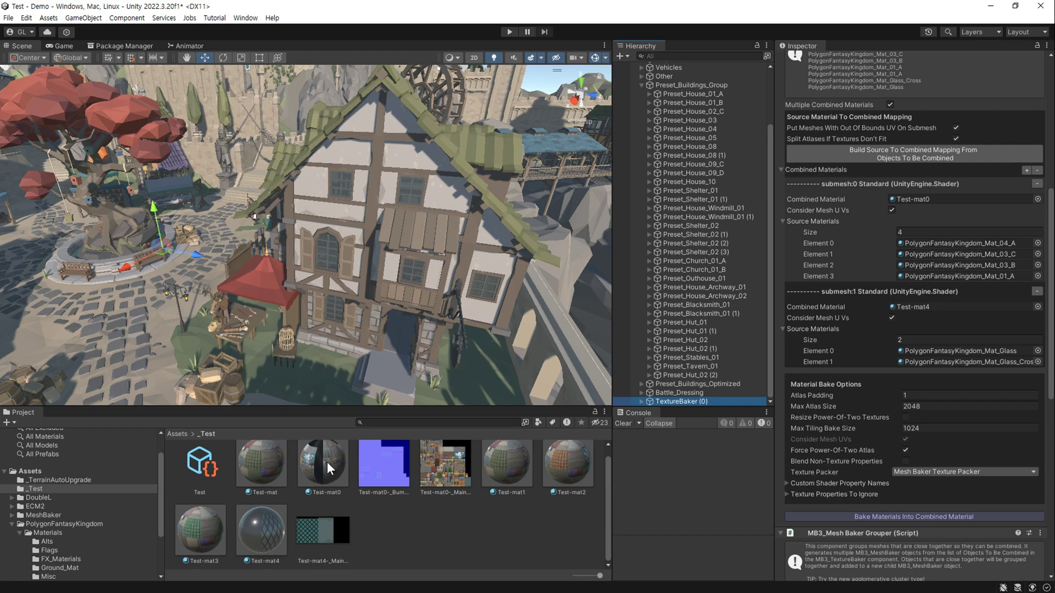
# Delete the unused Test-mat, Test-mat1, Test-mat2 and Test-mat3 materials.
pyautogui.click(264, 476)
pyautogui.keyDown('ctrl'); pyautogui.click(201, 528); pyautogui.keyUp('ctrl')
pyautogui.keyDown('ctrl'); pyautogui.click(506, 467); pyautogui.keyUp('ctrl')
pyautogui.keyDown('ctrl'); pyautogui.click(568, 468); pyautogui.keyUp('ctrl')
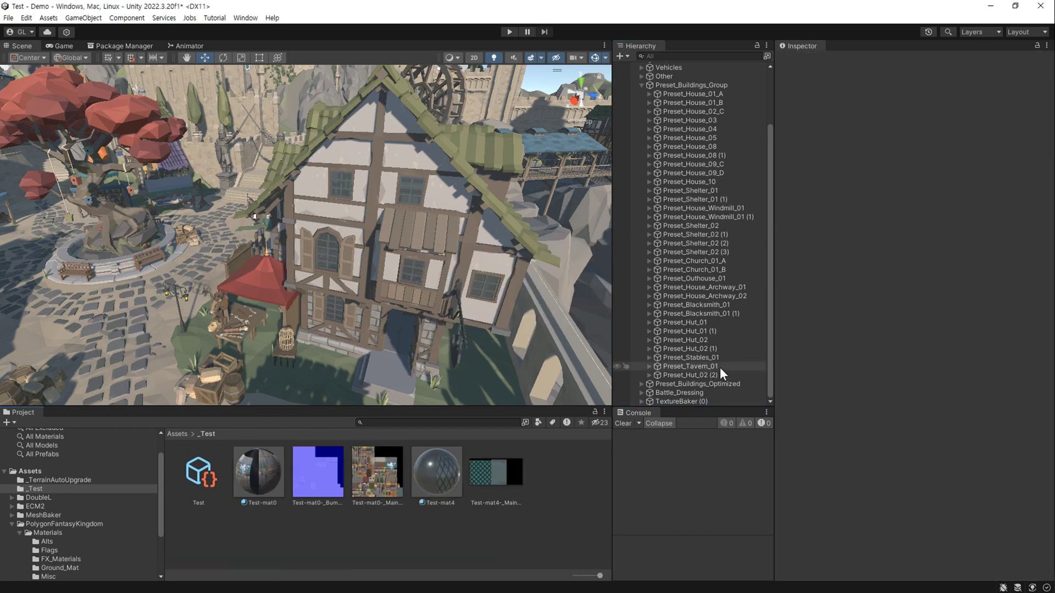
pyautogui.click(691, 402)
# Bake all child MeshBakers to combine the 270 houses into one mesh.
pyautogui.scroll(-5, 854, 440)
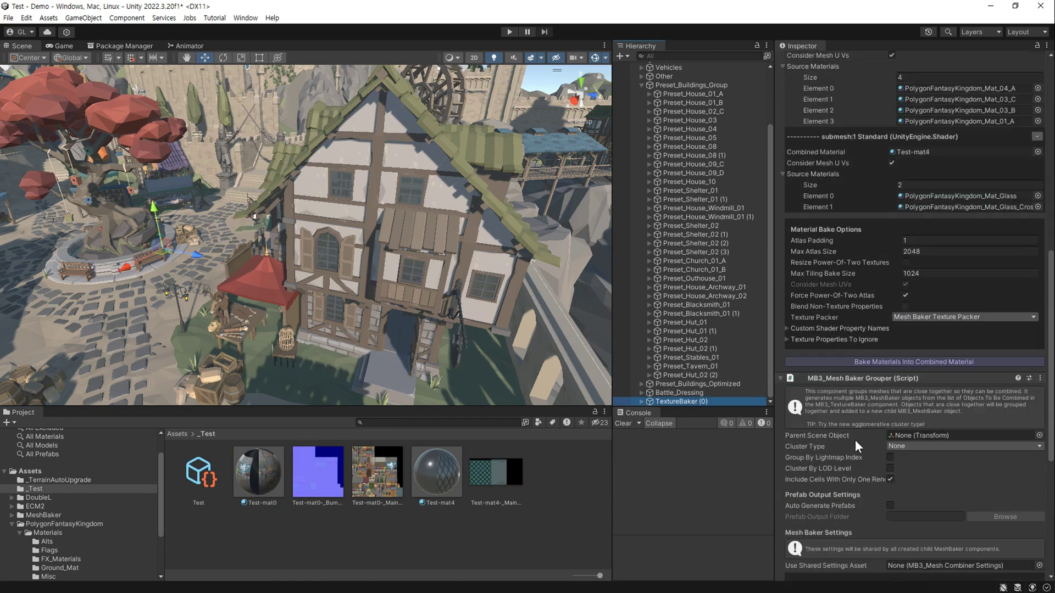
pyautogui.scroll(-7, 780, 345)
pyautogui.scroll(-4, 869, 523)
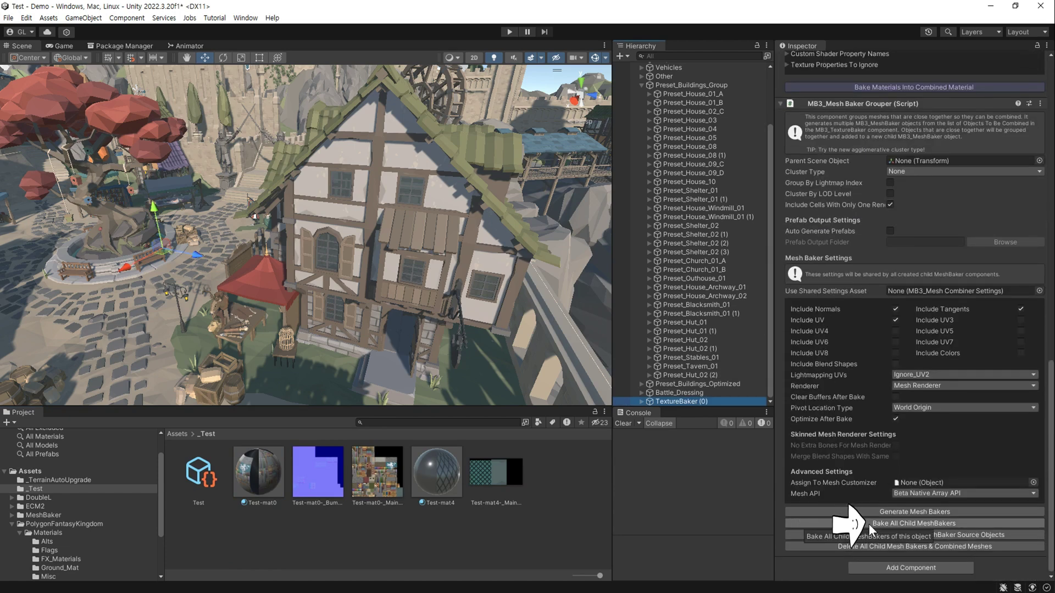
pyautogui.click(869, 524)
pyautogui.click(712, 401)
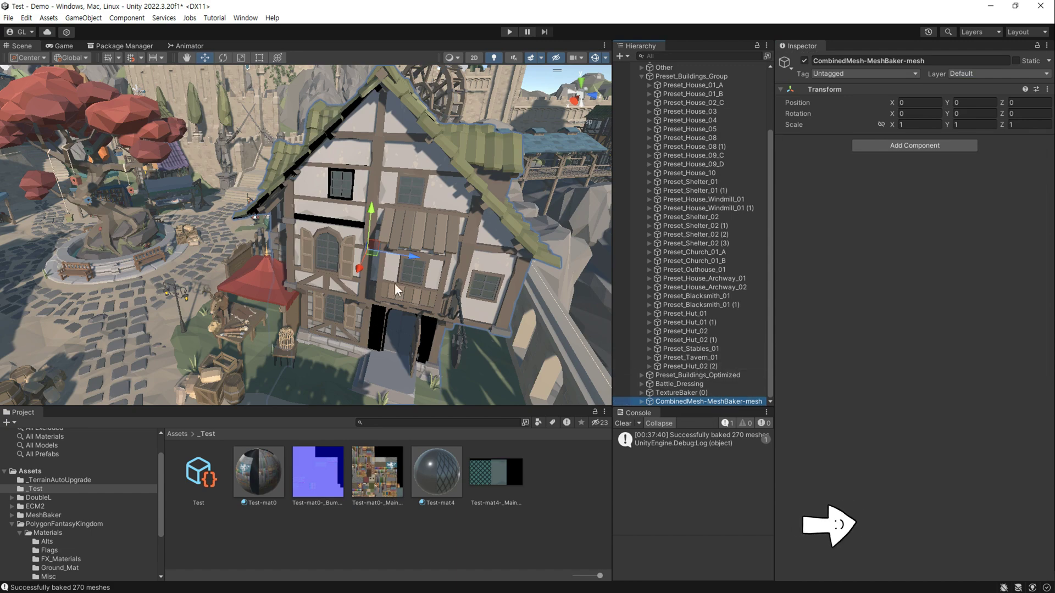
pyautogui.moveTo(395, 283)
pyautogui.keyDown('alt'); pyautogui.mouseDown()
pyautogui.moveTo(328, 264)
pyautogui.moveTo(352, 258)
pyautogui.mouseUp(); pyautogui.keyUp('alt')
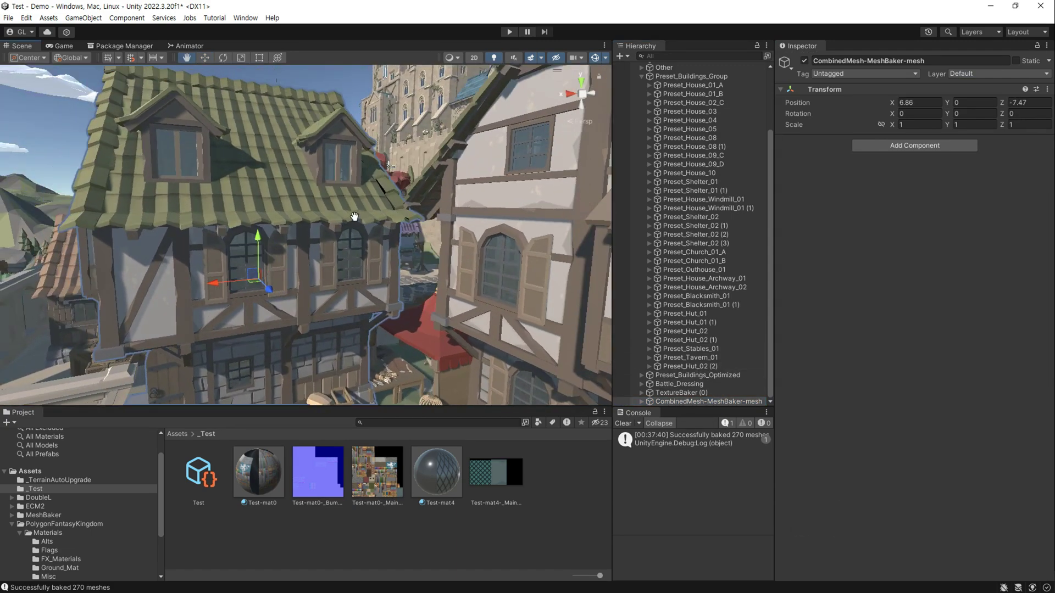
# Inspect the combined mesh's renderer, which uses Test-mat0 and Test-mat4.
pyautogui.click(640, 402)
pyautogui.click(698, 399)
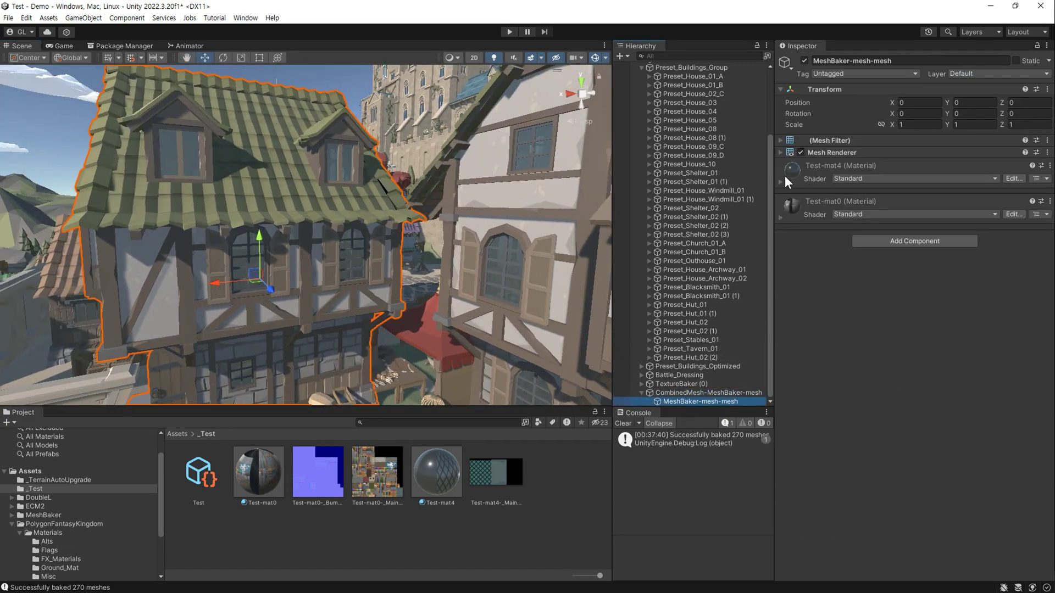
pyautogui.click(789, 151)
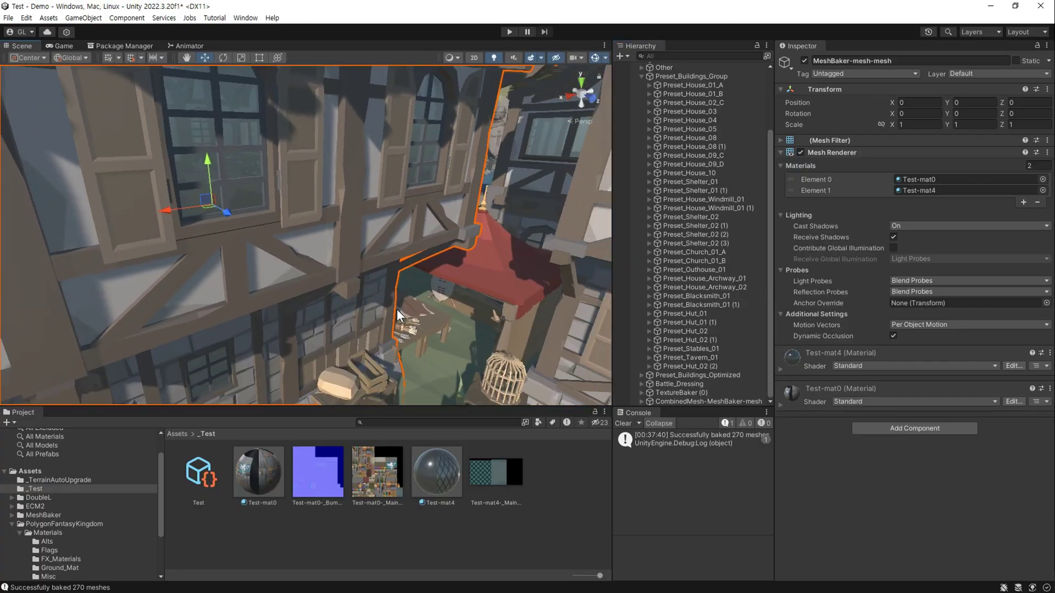
pyautogui.moveTo(400, 282)
pyautogui.mouseDown(button='middle')
pyautogui.moveTo(367, 324)
pyautogui.moveTo(350, 254)
pyautogui.moveTo(292, 360)
pyautogui.mouseUp(button='middle')
# Enable Auto Generate Prefabs on TextureBaker (0)'s grouper with Assets/_Test as the prefab output folder.
pyautogui.click(682, 393)
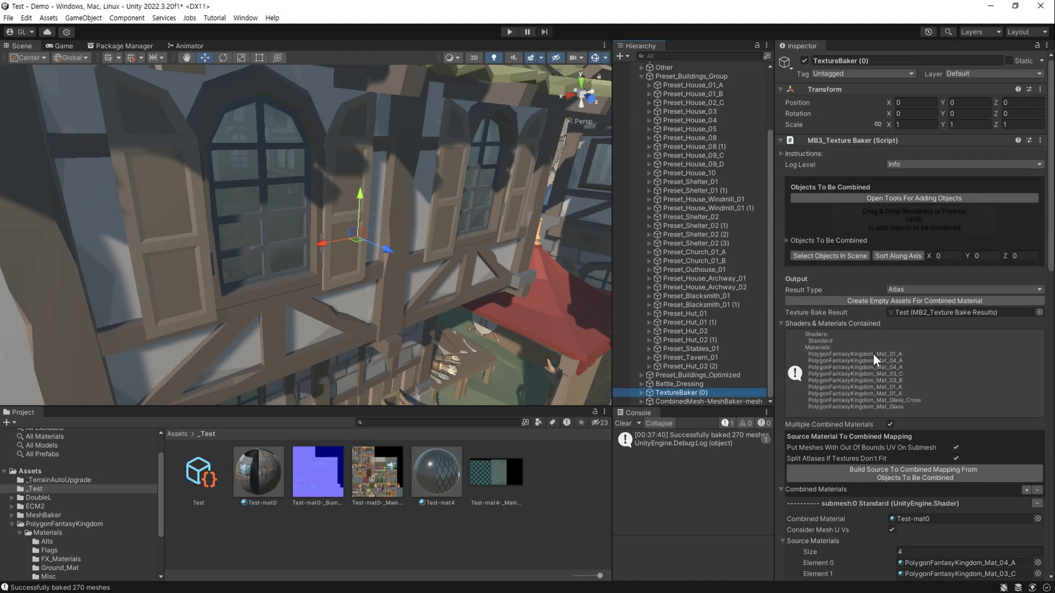
pyautogui.scroll(-5, 840, 325)
pyautogui.scroll(-5, 840, 326)
pyautogui.scroll(-5, 840, 326)
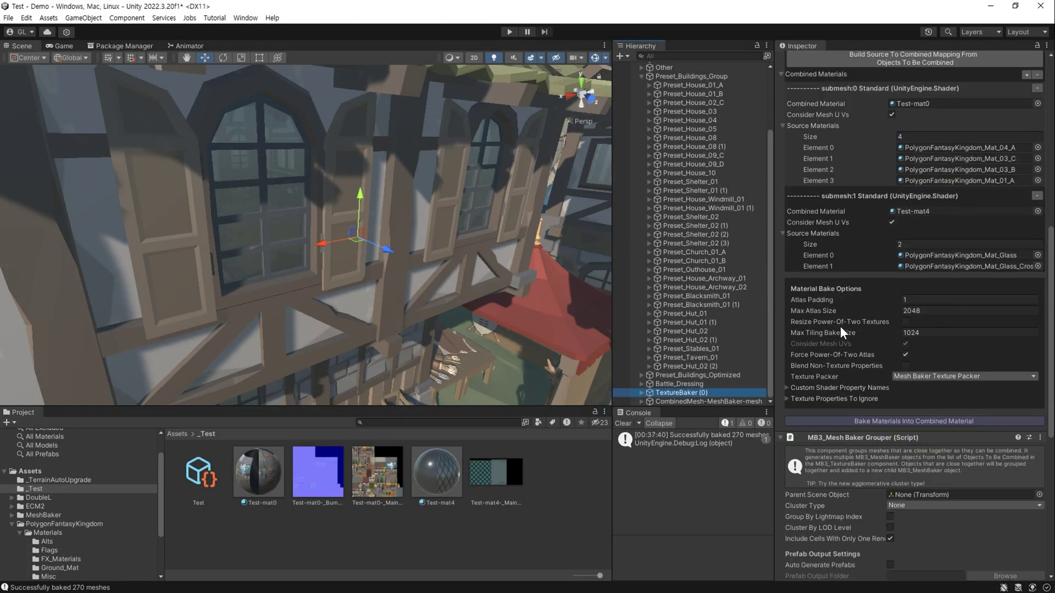
pyautogui.scroll(-5, 851, 327)
pyautogui.scroll(-5, 863, 325)
pyautogui.scroll(-1, 861, 324)
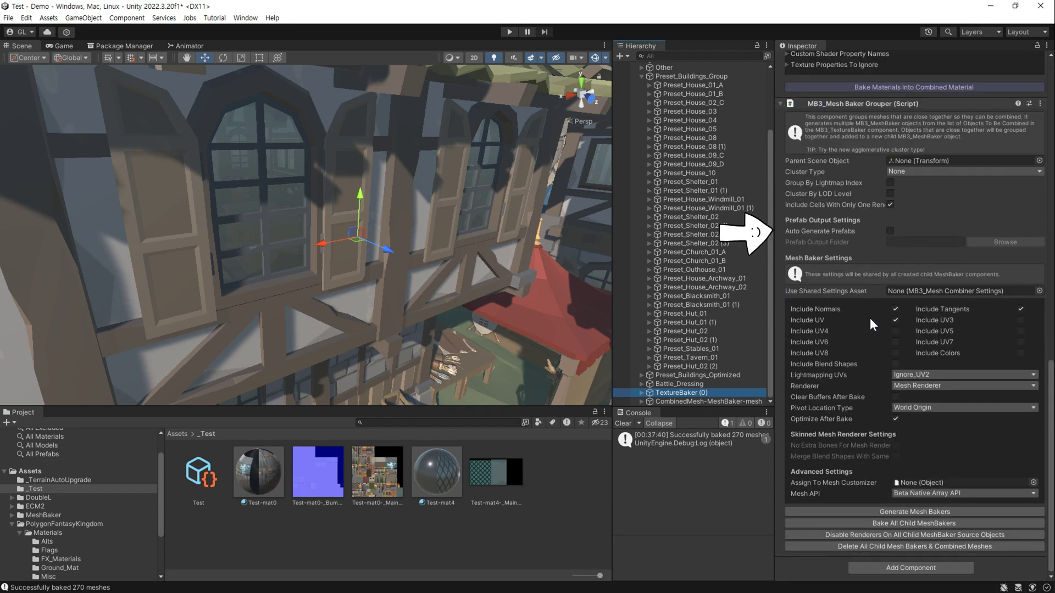
pyautogui.click(890, 231)
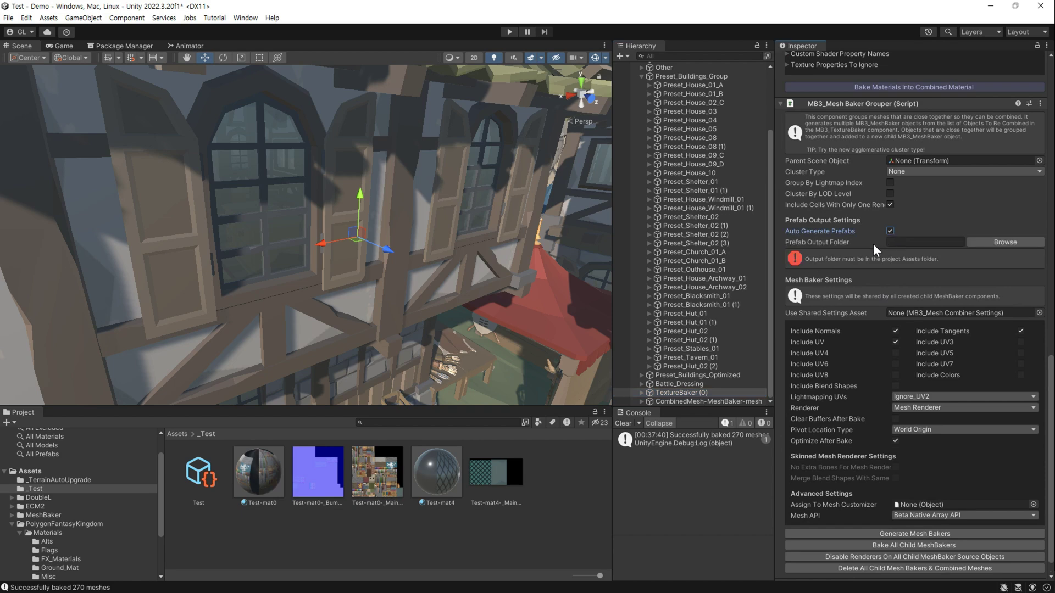
pyautogui.click(981, 245)
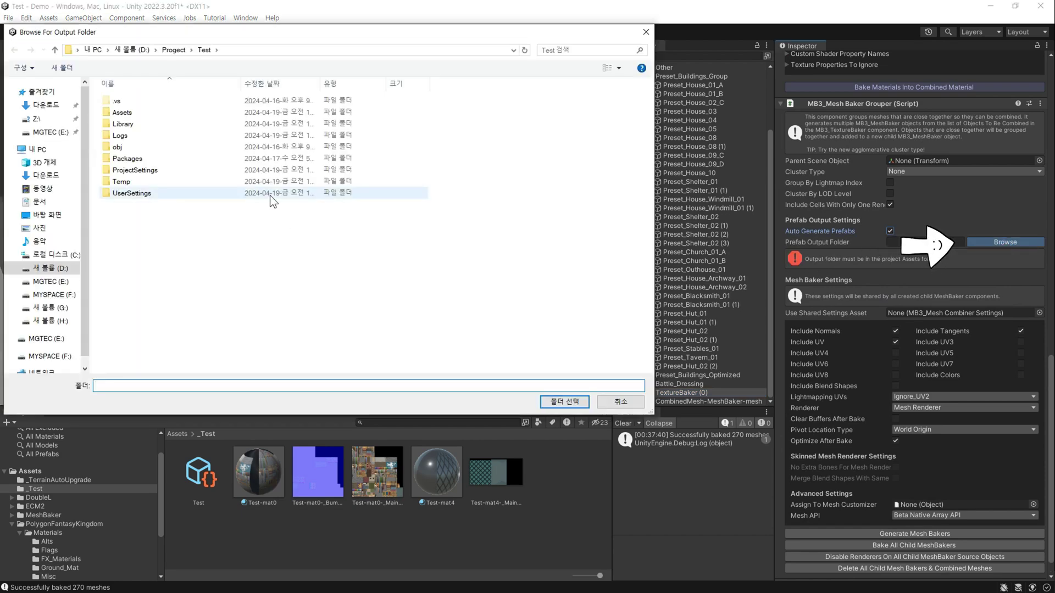
pyautogui.doubleClick(130, 115)
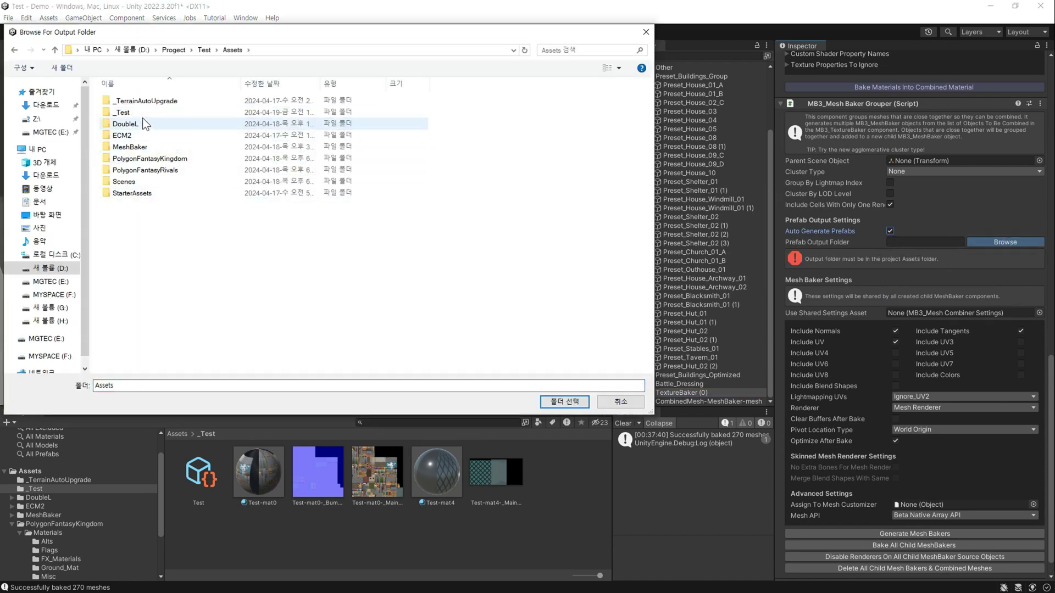
pyautogui.click(140, 112)
pyautogui.doubleClick(140, 113)
pyautogui.click(564, 402)
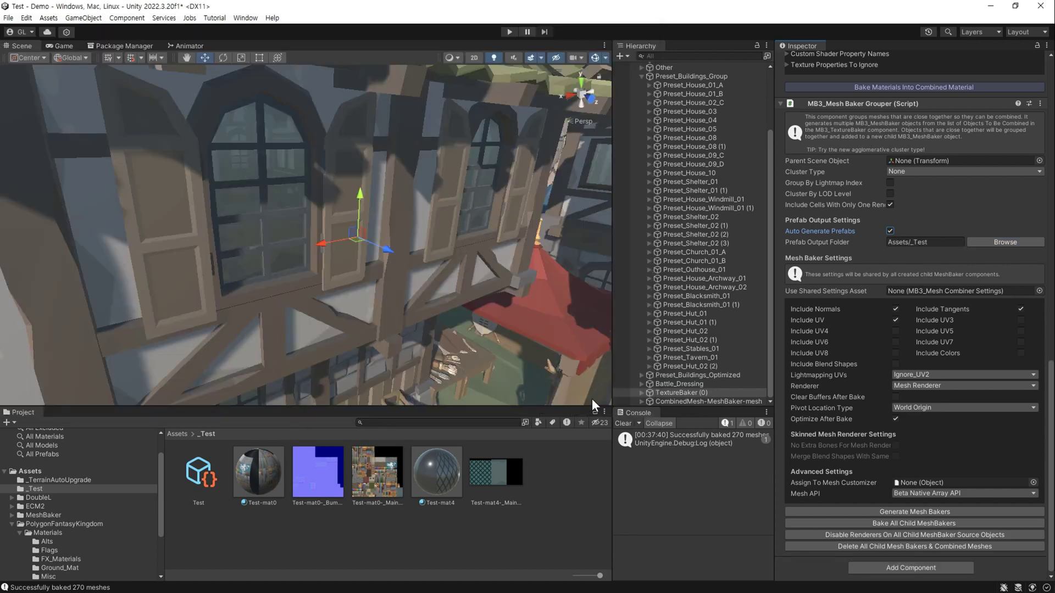
# Regenerate the grouper's mesh bakers, replacing the previously generated ones.
pyautogui.click(874, 512)
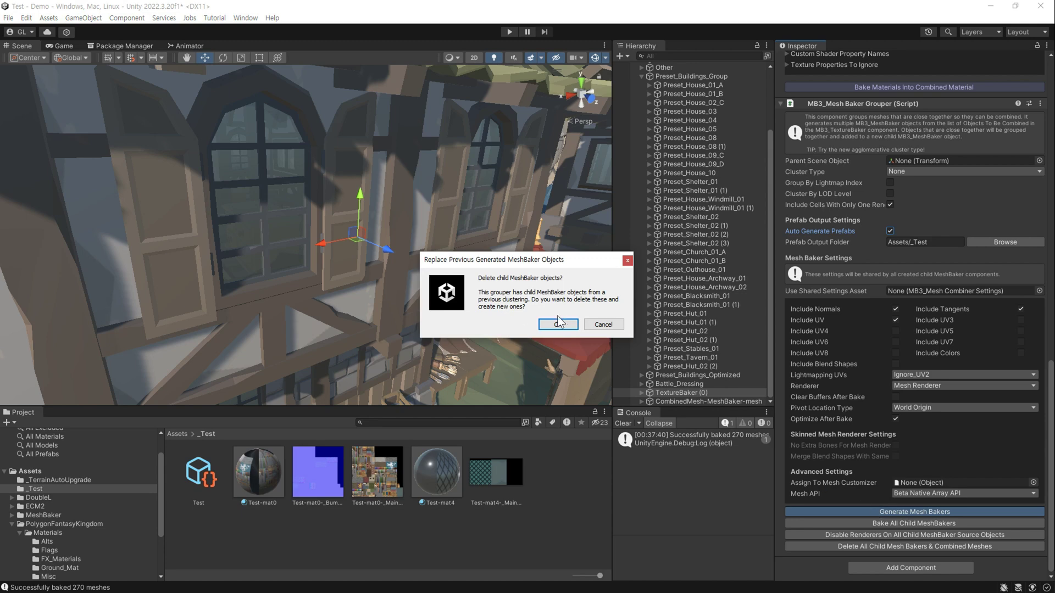
pyautogui.click(558, 324)
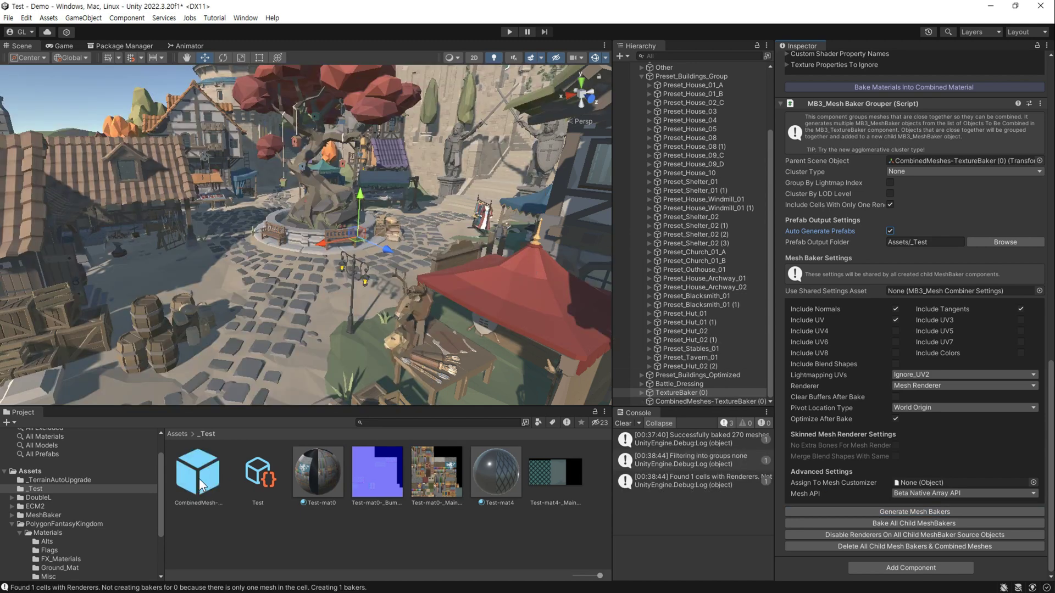
pyautogui.click(682, 394)
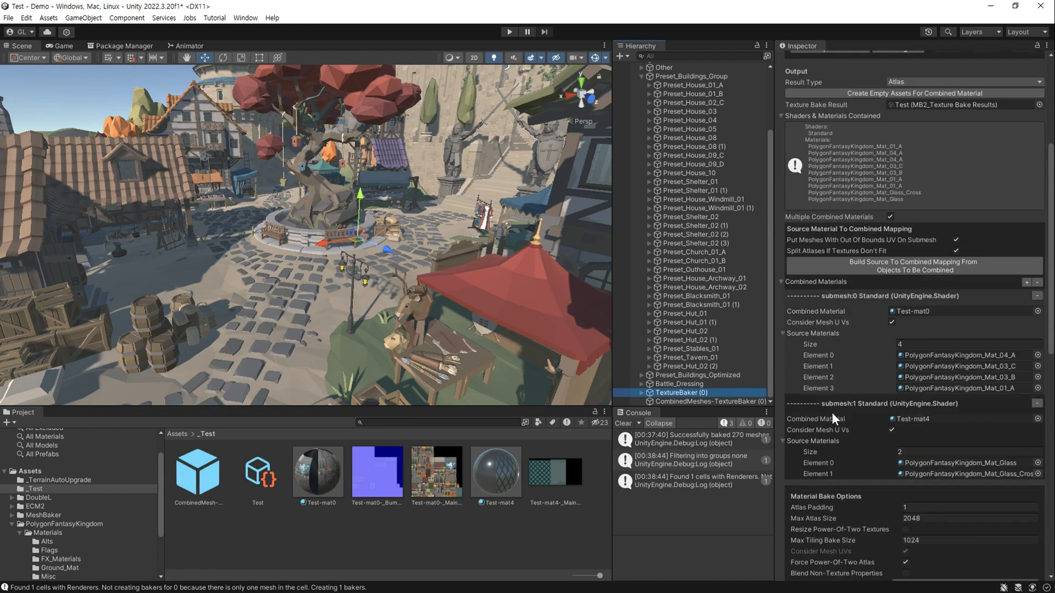
pyautogui.scroll(-3, 850, 430)
pyautogui.scroll(-4, 850, 430)
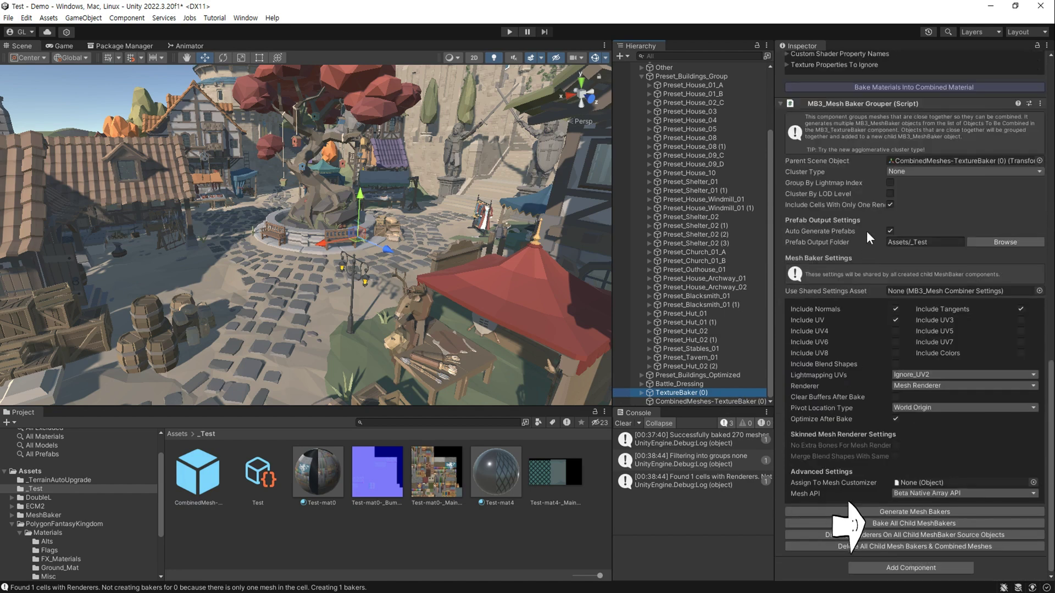
# Bake all child MeshBakers and review the new CombinedMesh assets in _Test.
pyautogui.click(902, 525)
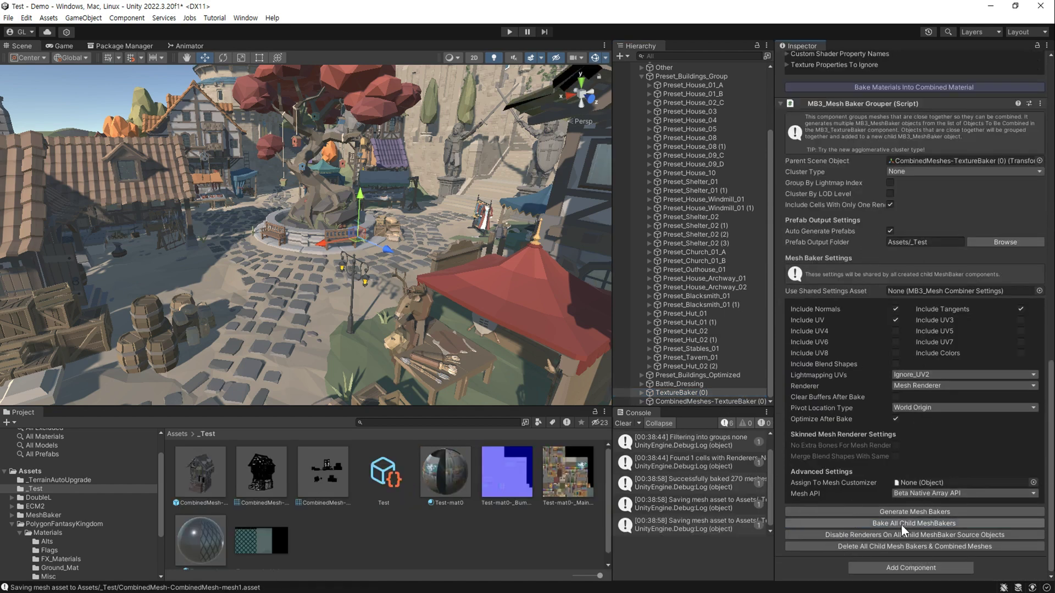
pyautogui.click(206, 478)
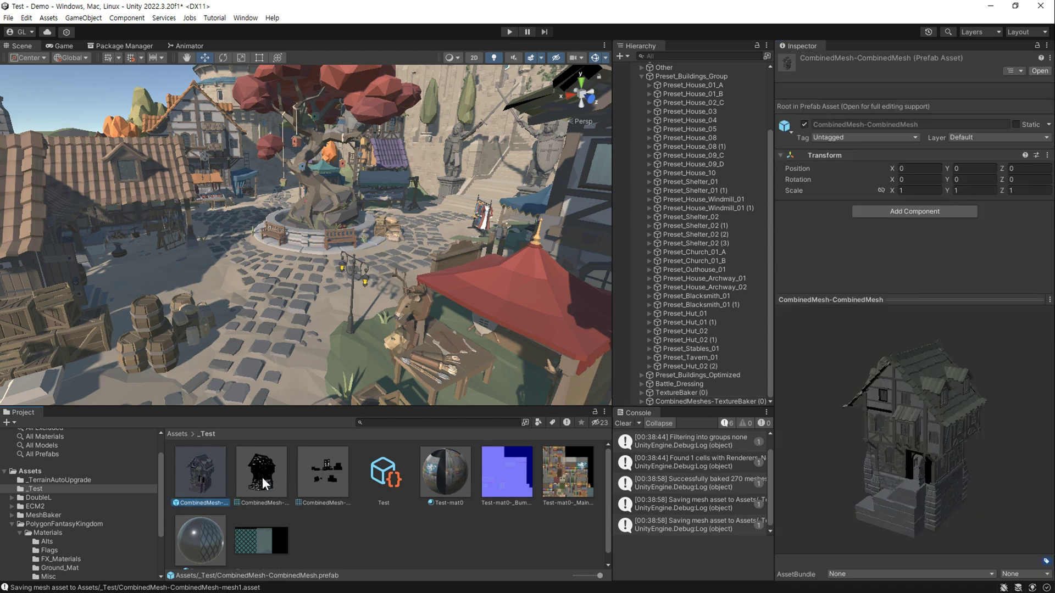
pyautogui.click(262, 477)
pyautogui.click(320, 477)
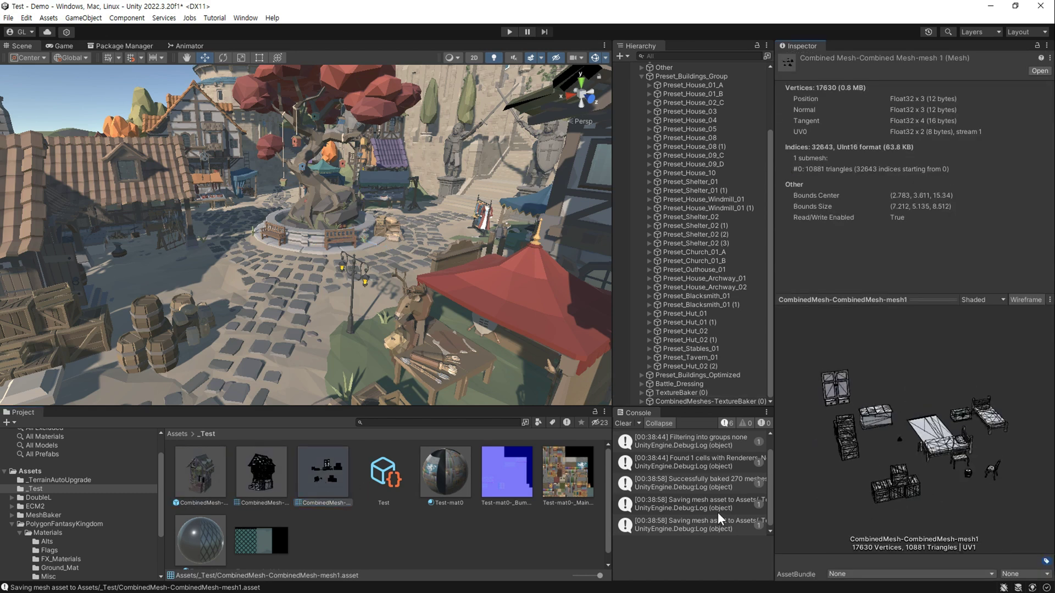
# Place the CombinedMesh prefab under Preset_Buildings_Group and move it to X 8.17, Z -7.75.
pyautogui.click(200, 473)
pyautogui.scroll(5, 677, 271)
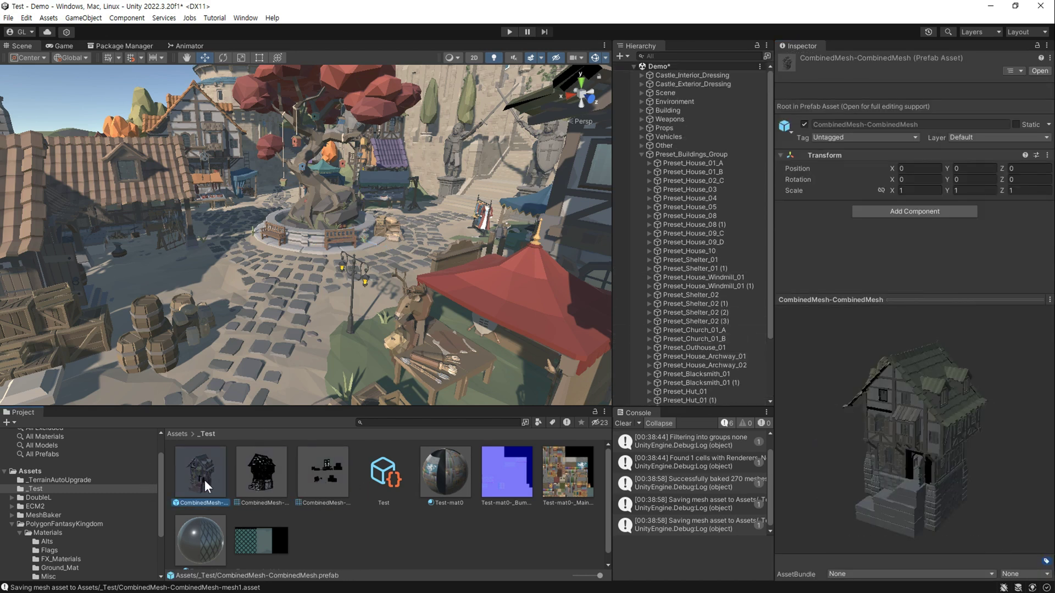
pyautogui.moveTo(203, 484); pyautogui.dragTo(678, 155)
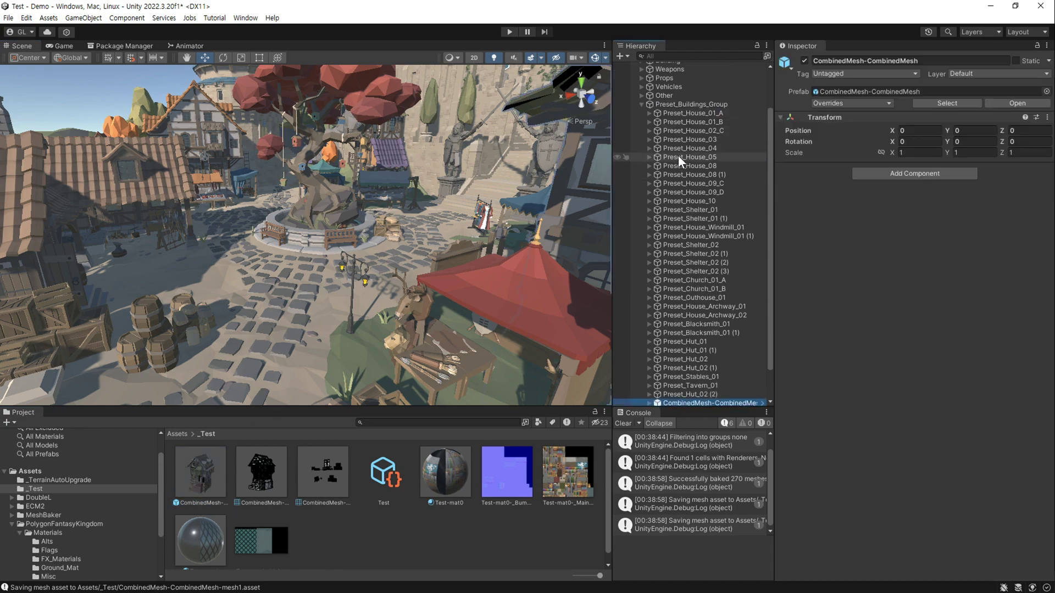
pyautogui.press('f')
pyautogui.moveTo(435, 217); pyautogui.dragTo(439, 298)
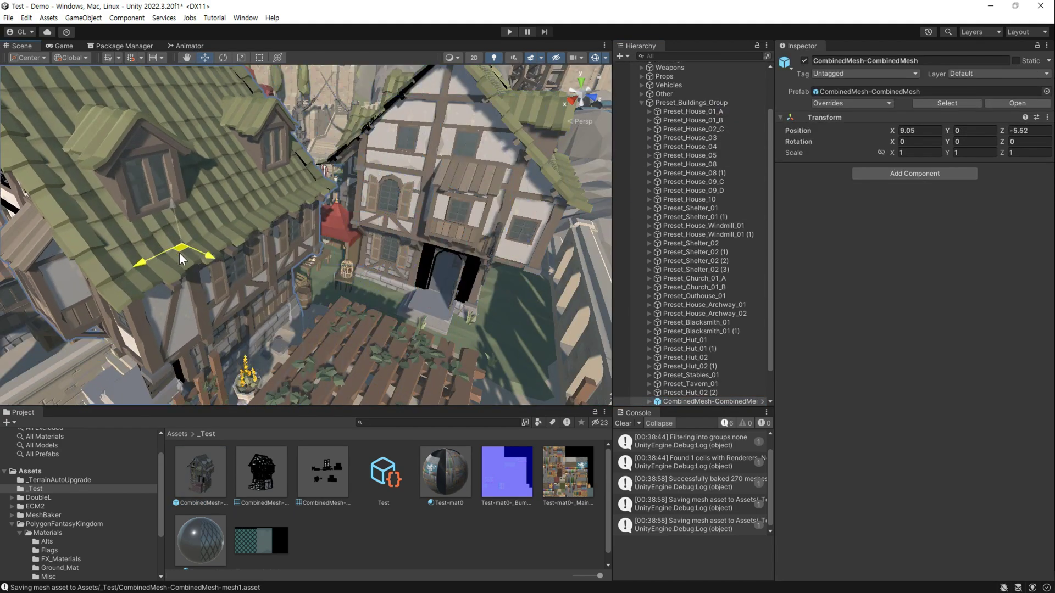
# Compare the combined house with Preset_House_01_A from different view angles.
pyautogui.moveTo(439, 297); pyautogui.dragTo(323, 287, button='right')
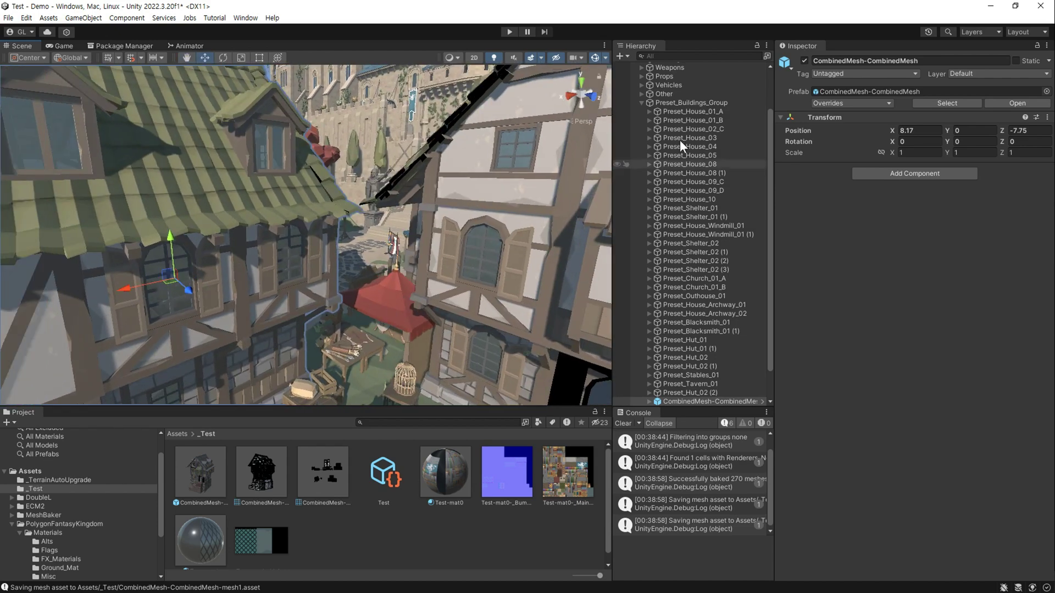
pyautogui.click(688, 111)
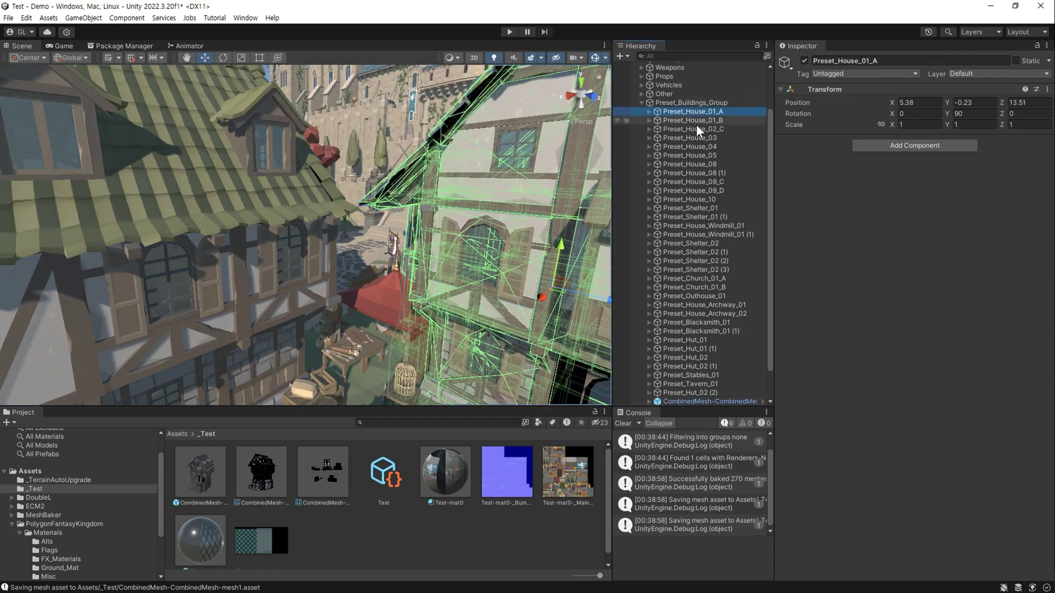
pyautogui.click(682, 400)
pyautogui.moveTo(414, 261); pyautogui.dragTo(405, 274, button='right')
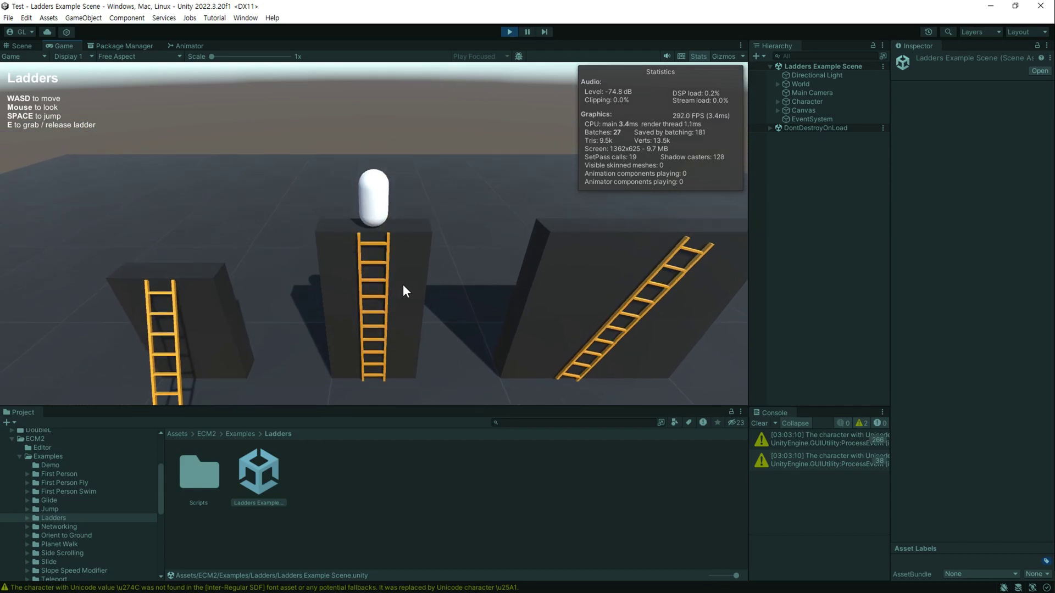
# Climb down the ladder, walk left and right, then jump onto the higher blue platform.
pyautogui.press('s')
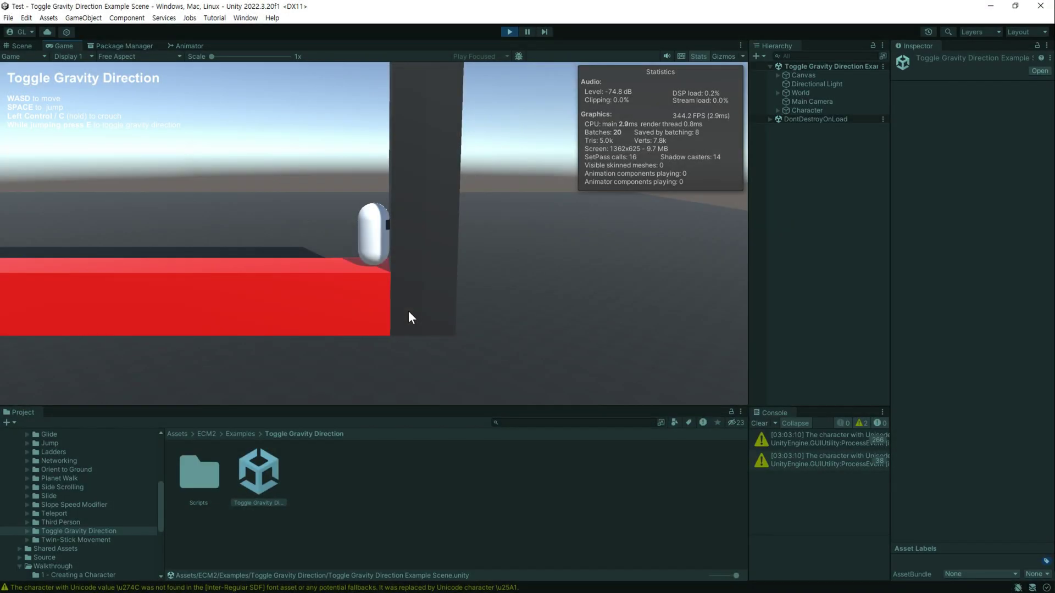
pyautogui.press('a')
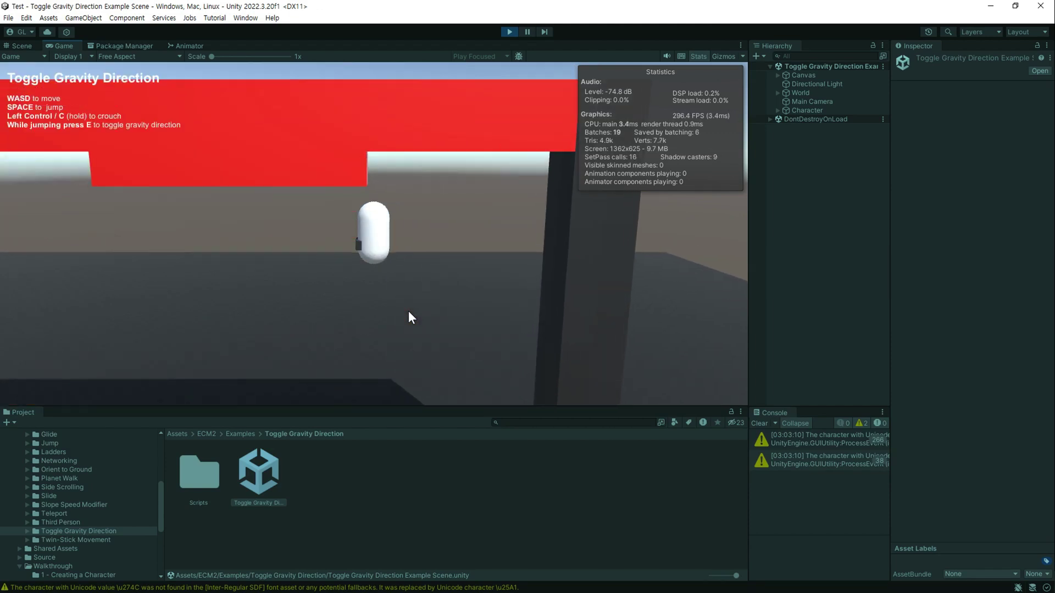
pyautogui.press('d')
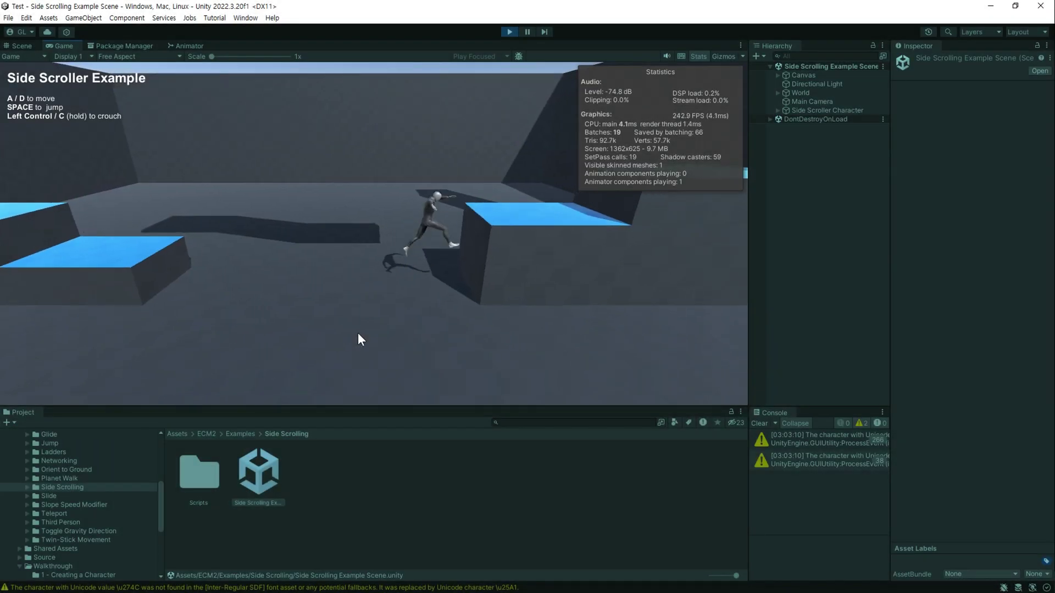
pyautogui.press('d')
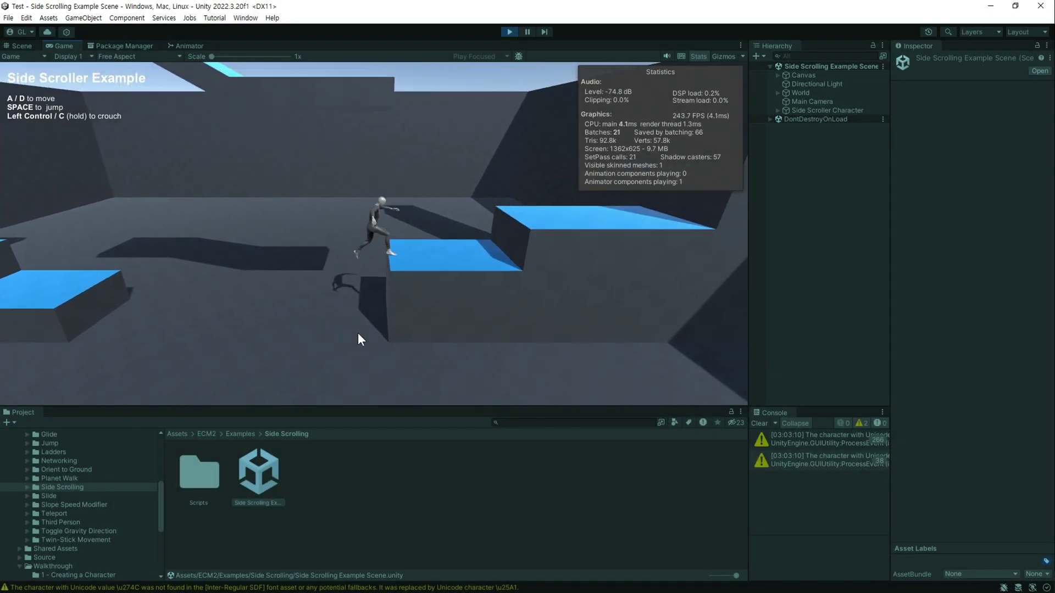
pyautogui.press('d')
pyautogui.press('space')
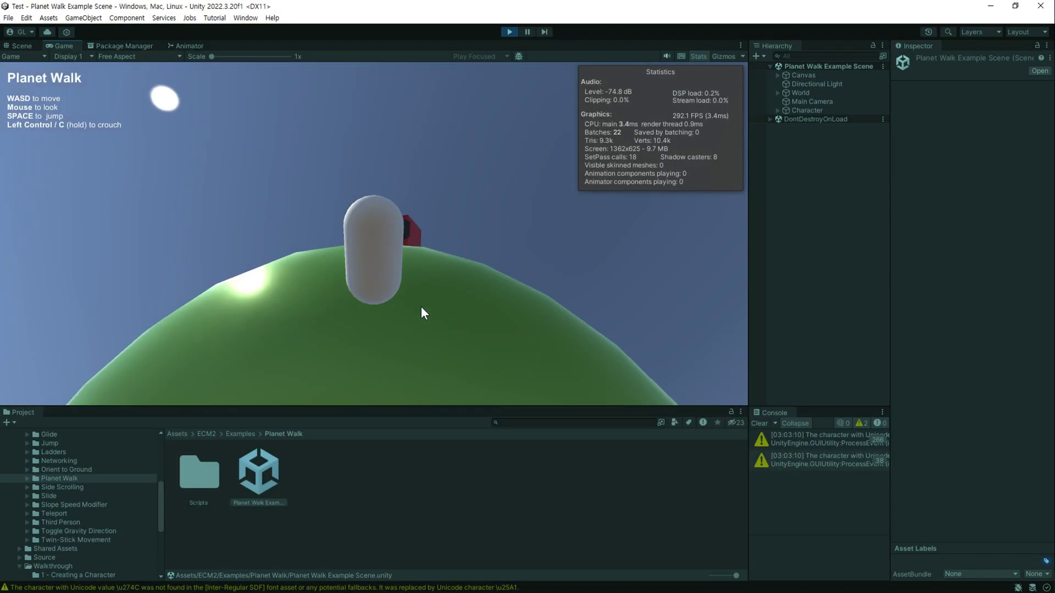
# Walk the capsule around the small planet in the Planet Walk example.
pyautogui.press('w')
pyautogui.press('d')
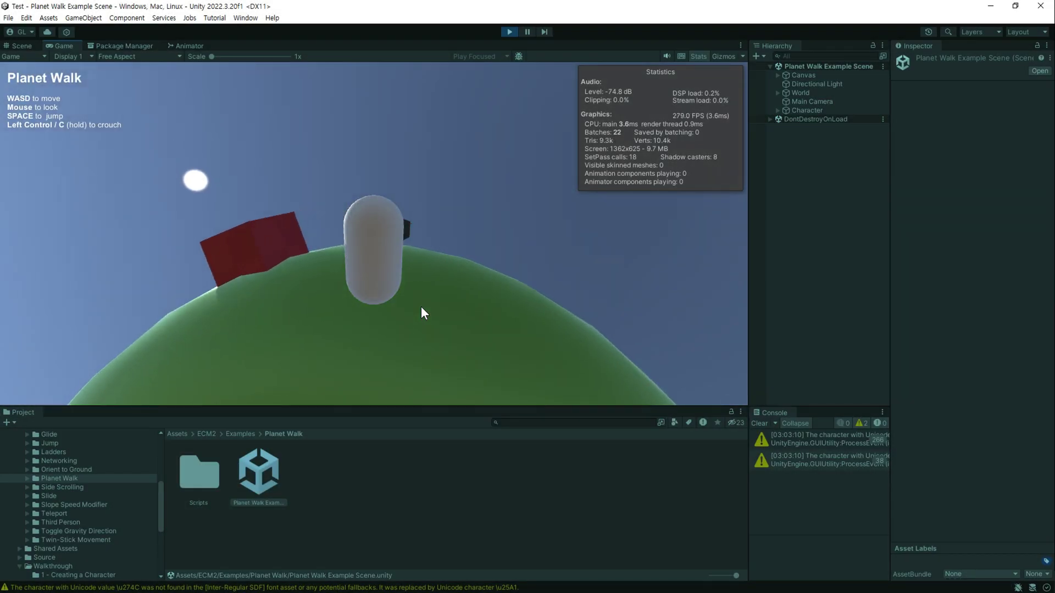
pyautogui.press('w')
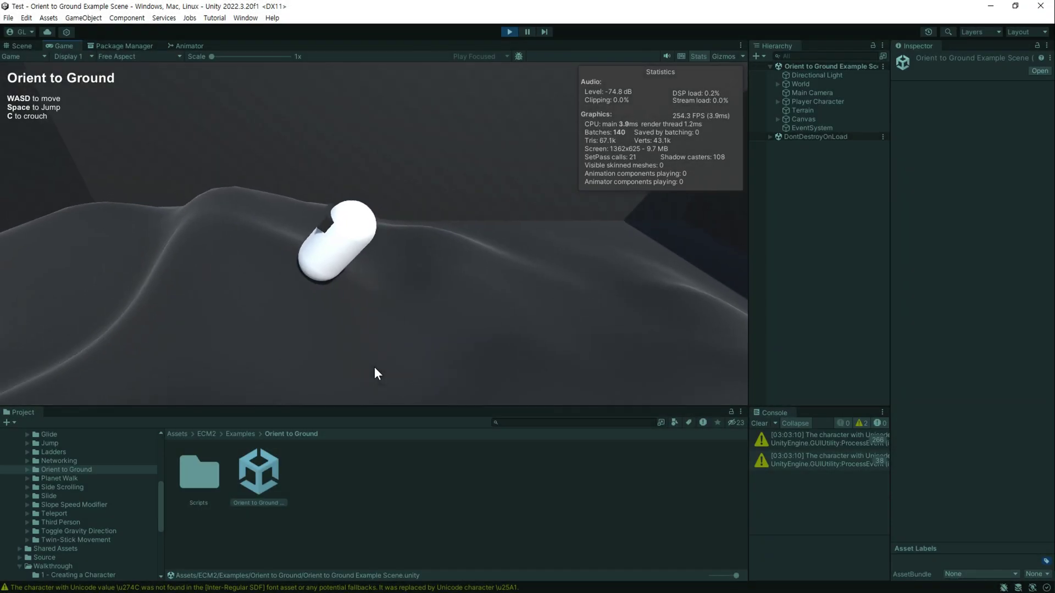
# Move the capsule across the sloped terrain, turning toward and away from the camera.
pyautogui.press('w')
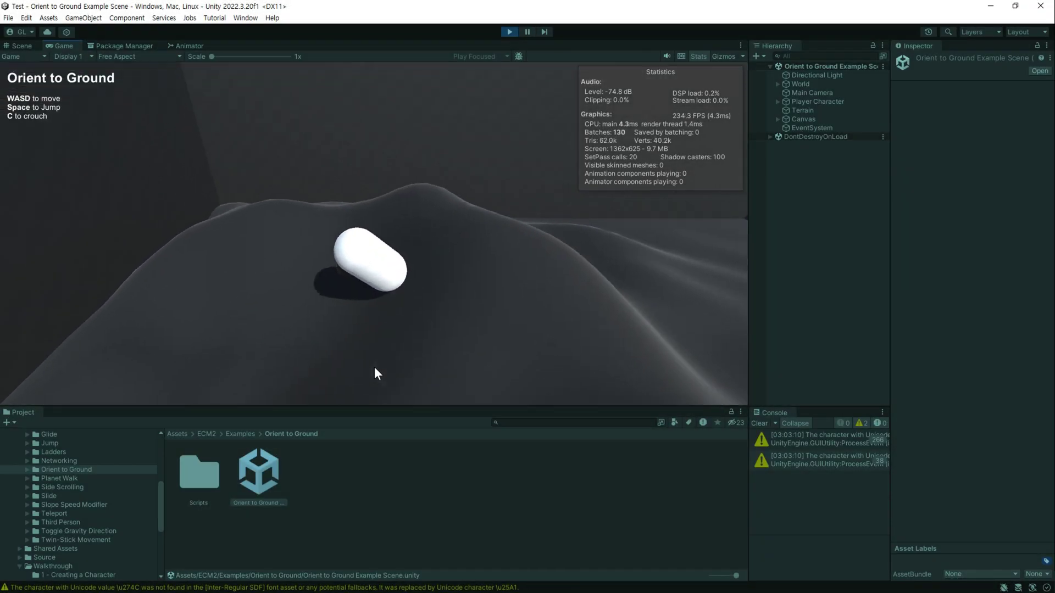
pyautogui.press('w')
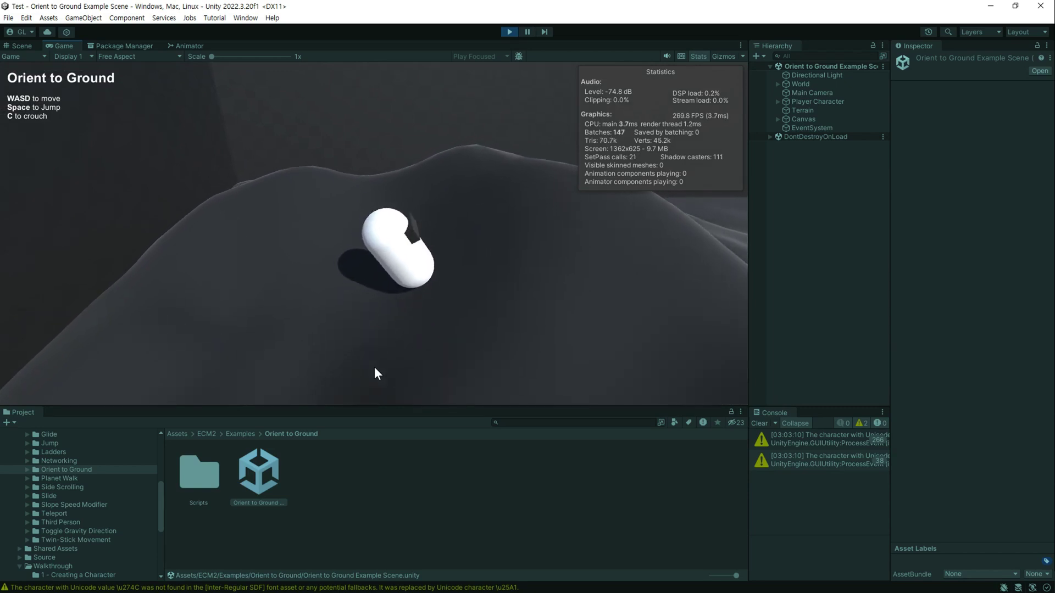
pyautogui.press('s')
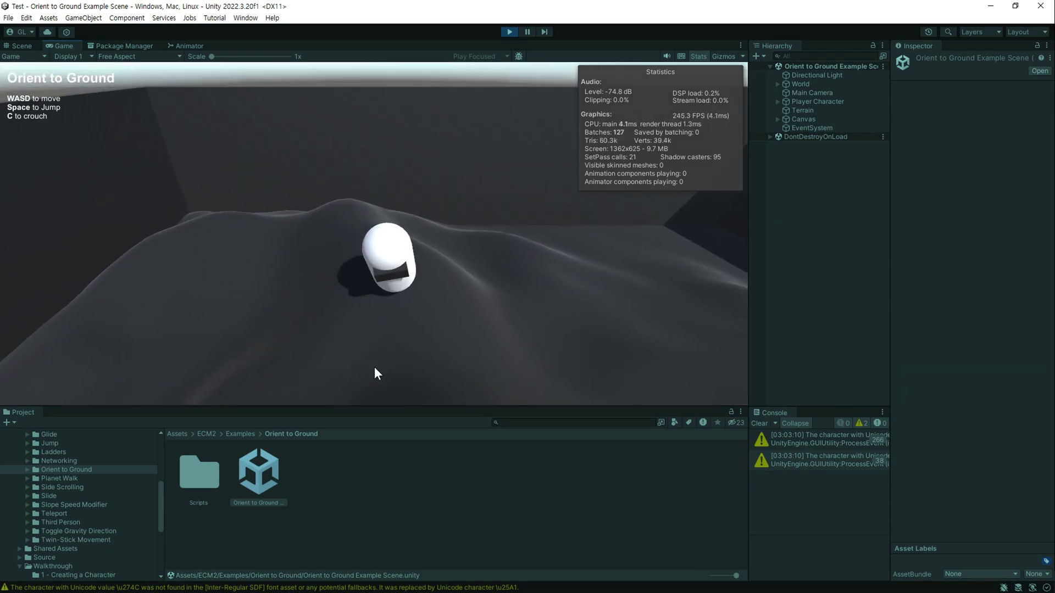
pyautogui.press('w')
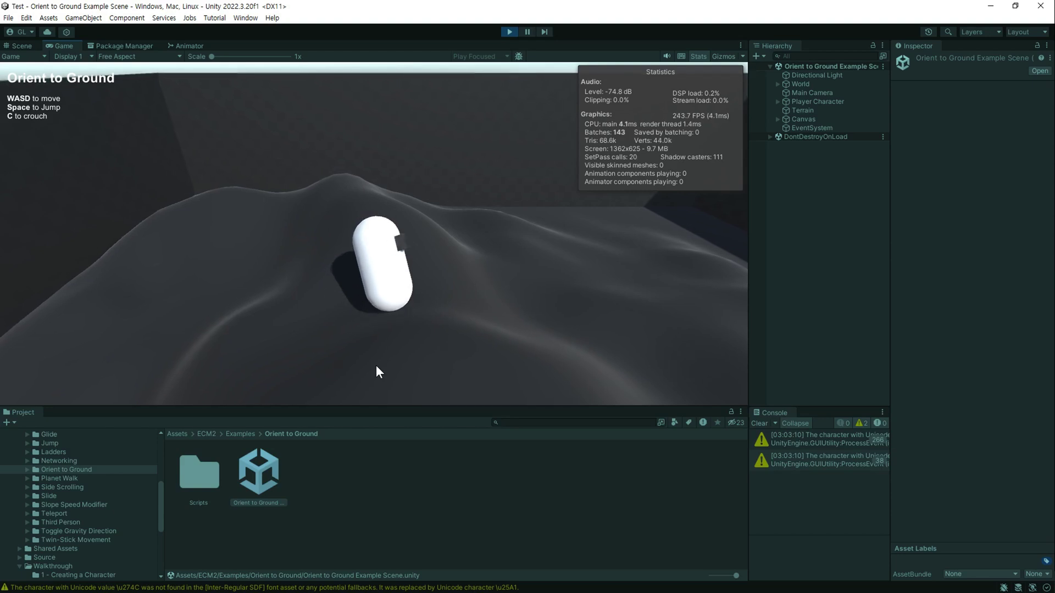